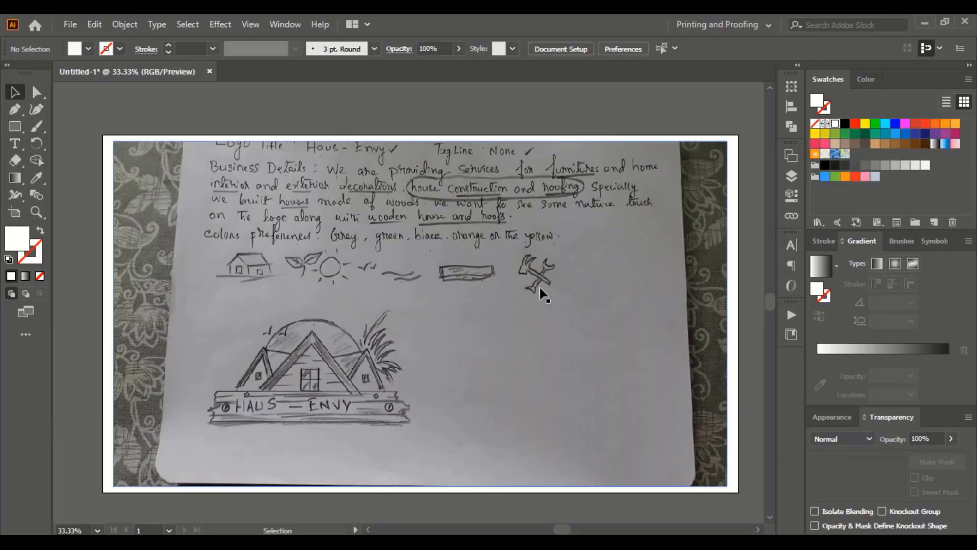
# - Lock the placed sketch photo so it stays fixed as the tracing background
pyautogui.click(495, 265)
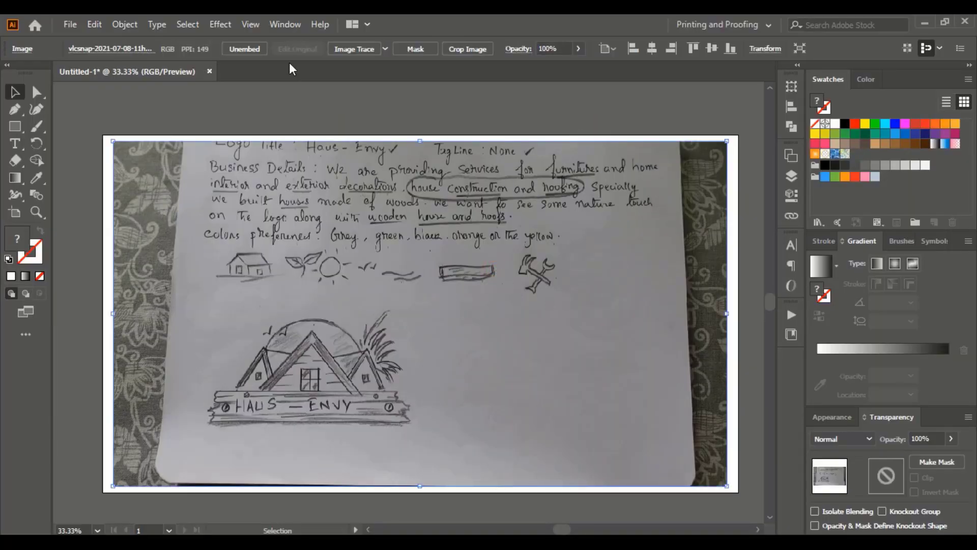
pyautogui.click(121, 21)
pyautogui.moveTo(234, 125)
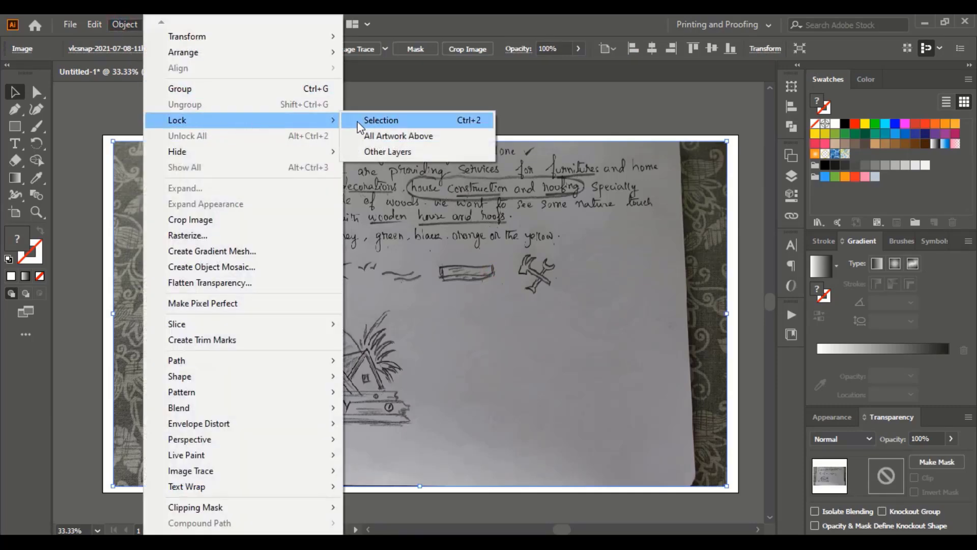
pyautogui.click(368, 119)
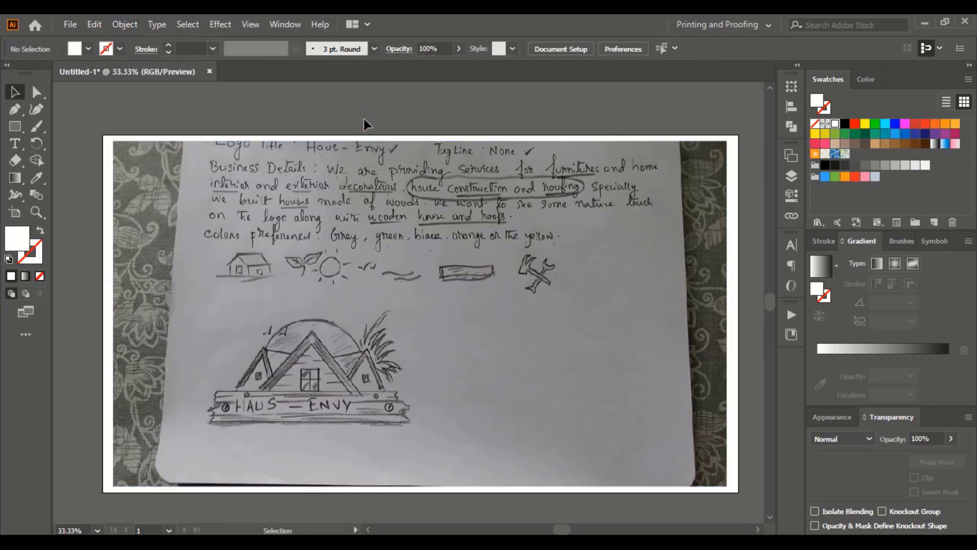
# - Set up the Pen tool with no fill and a black 3 pt stroke
pyautogui.click(14, 110)
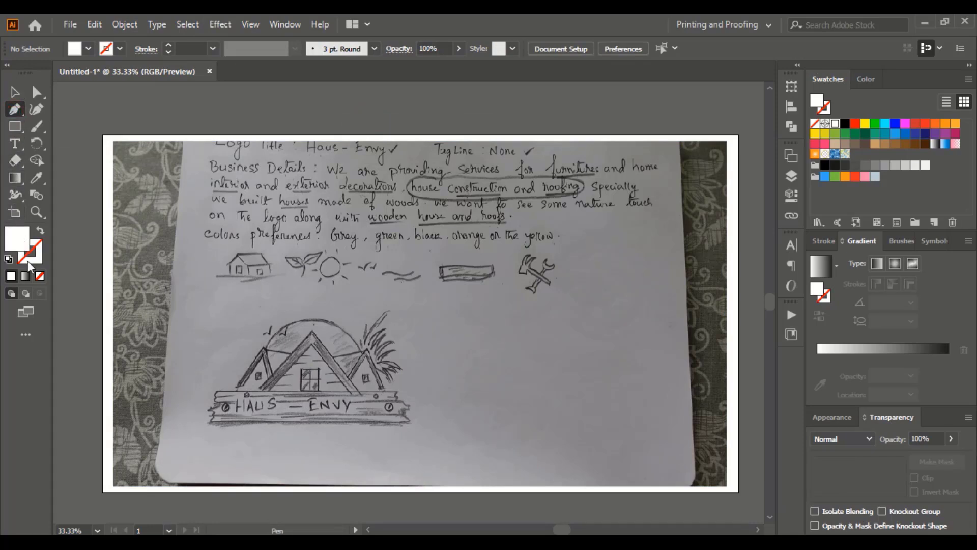
pyautogui.click(38, 277)
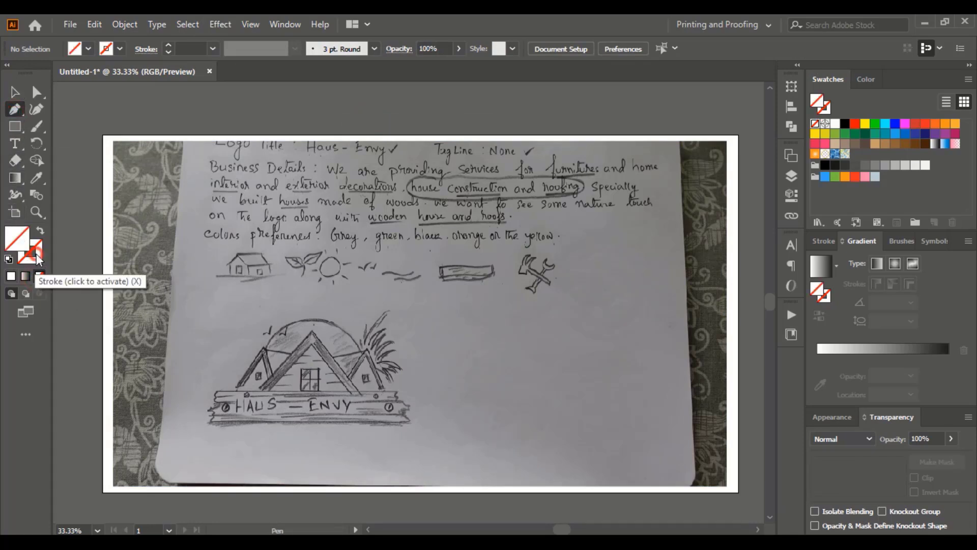
pyautogui.click(35, 255)
pyautogui.click(11, 280)
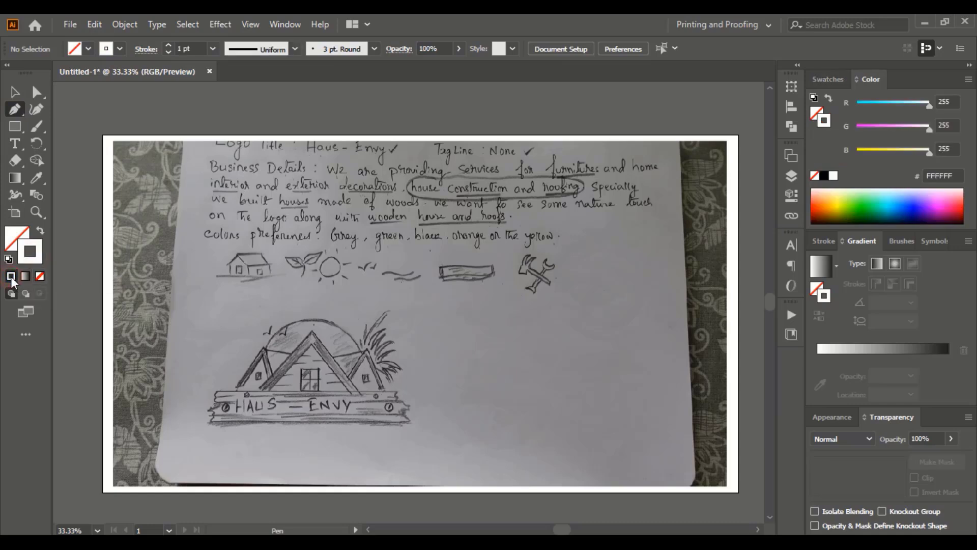
pyautogui.click(825, 177)
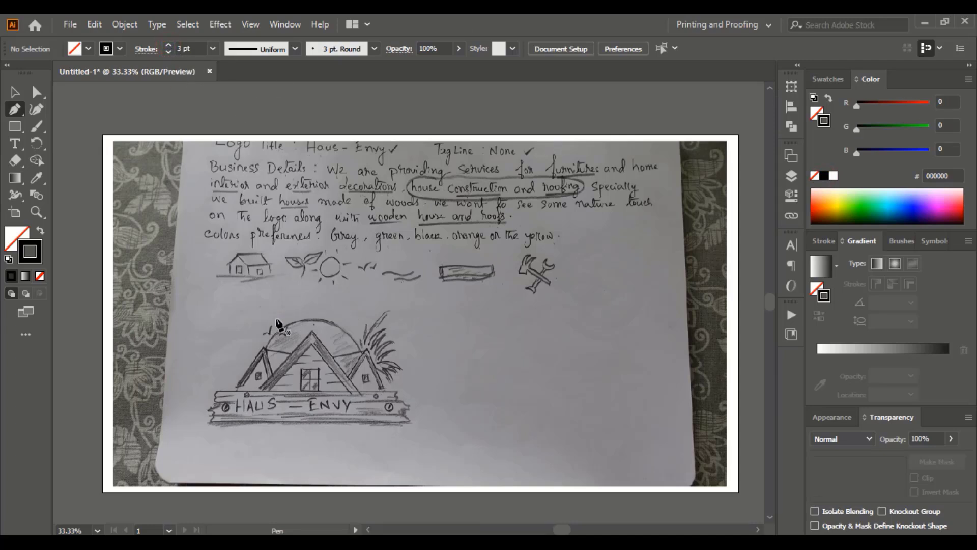
# - Trace the central house's inverted-V roof beam as one closed path with flat ends on the sign board's upper edge
pyautogui.scroll(-1, 277, 325)
pyautogui.scroll(3, 284, 334)
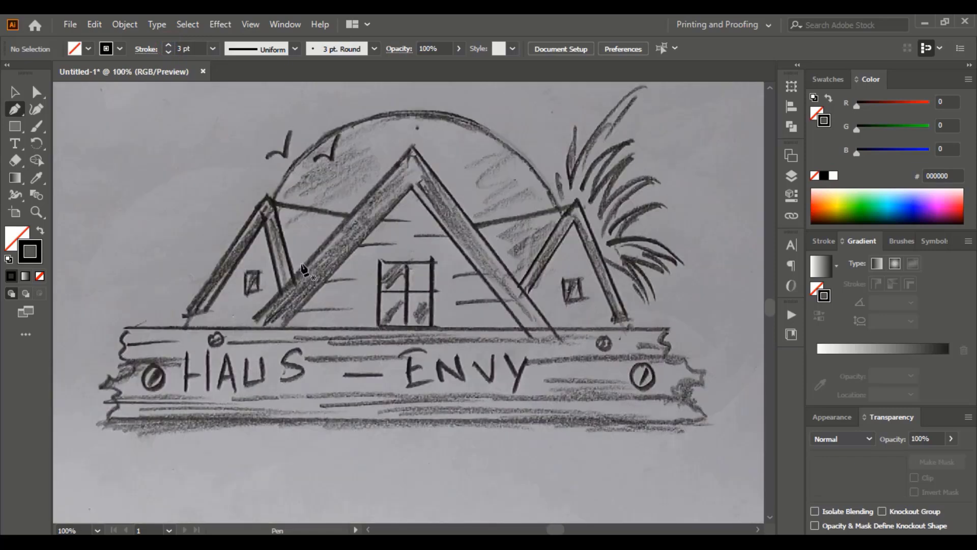
pyautogui.click(245, 327)
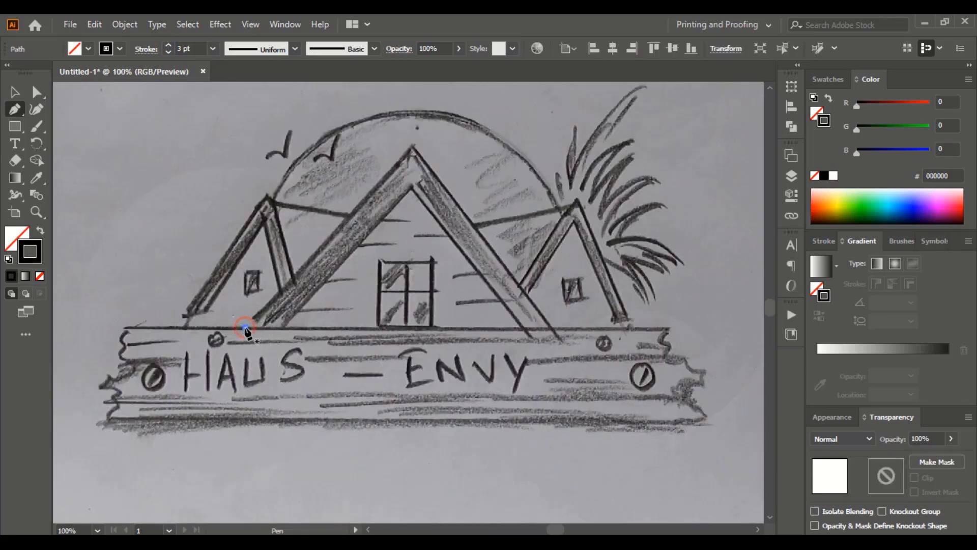
pyautogui.click(413, 148)
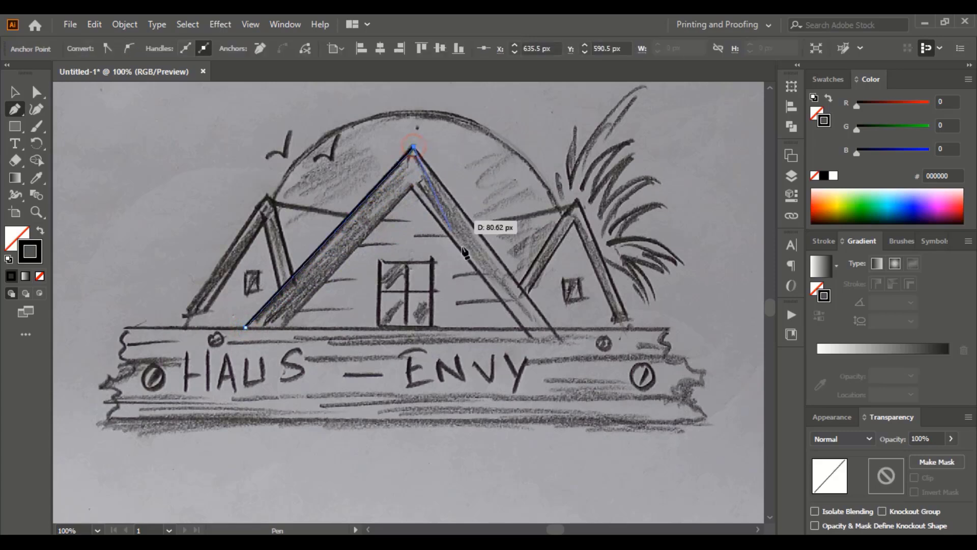
pyautogui.click(555, 328)
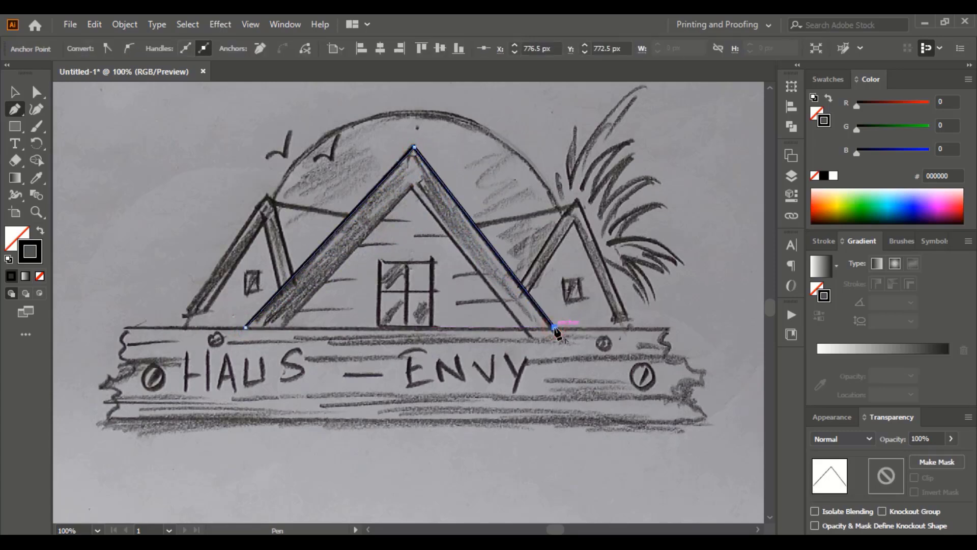
pyautogui.click(522, 328)
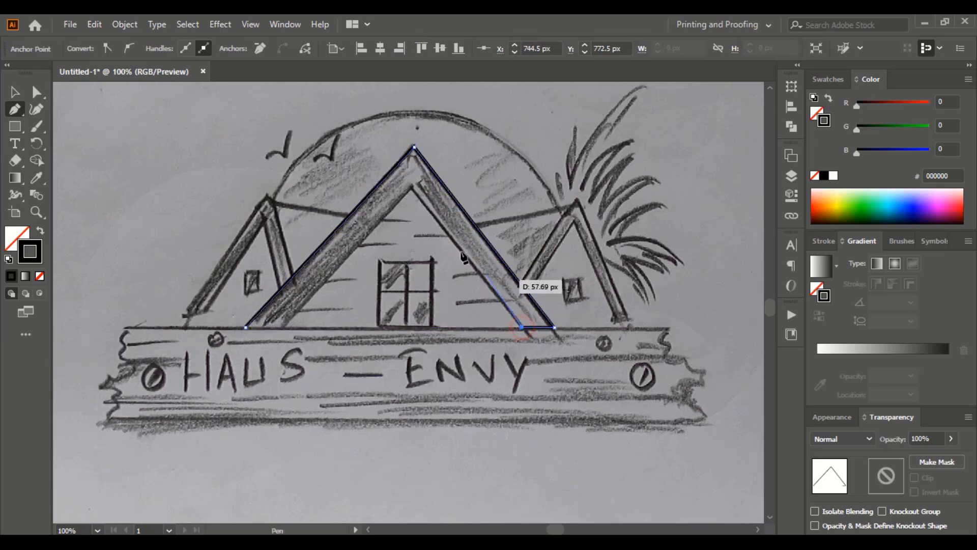
pyautogui.click(412, 186)
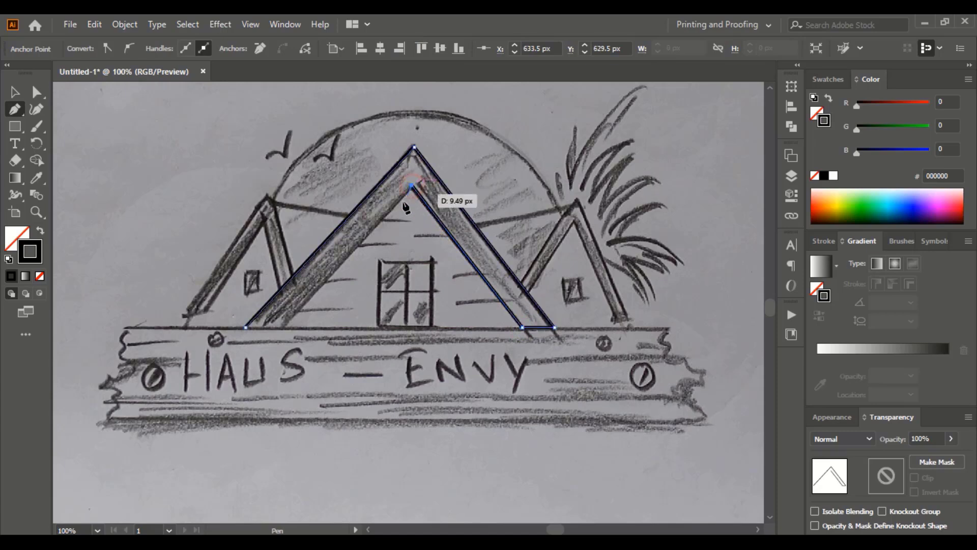
pyautogui.click(281, 327)
pyautogui.click(245, 327)
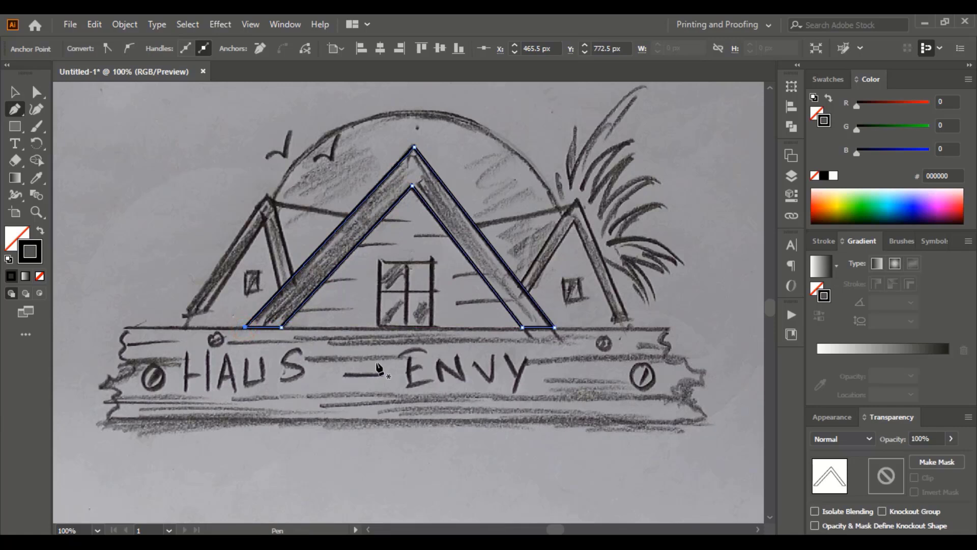
# - Trace the triangular roof surface between the left house's peak and the central roof as a closed path
pyautogui.click(267, 196)
pyautogui.click(290, 279)
pyautogui.click(350, 216)
pyautogui.click(267, 196)
# - Trace the left house's outer sloping roof beam as a closed four-sided path
pyautogui.click(183, 314)
pyautogui.click(268, 196)
pyautogui.click(273, 218)
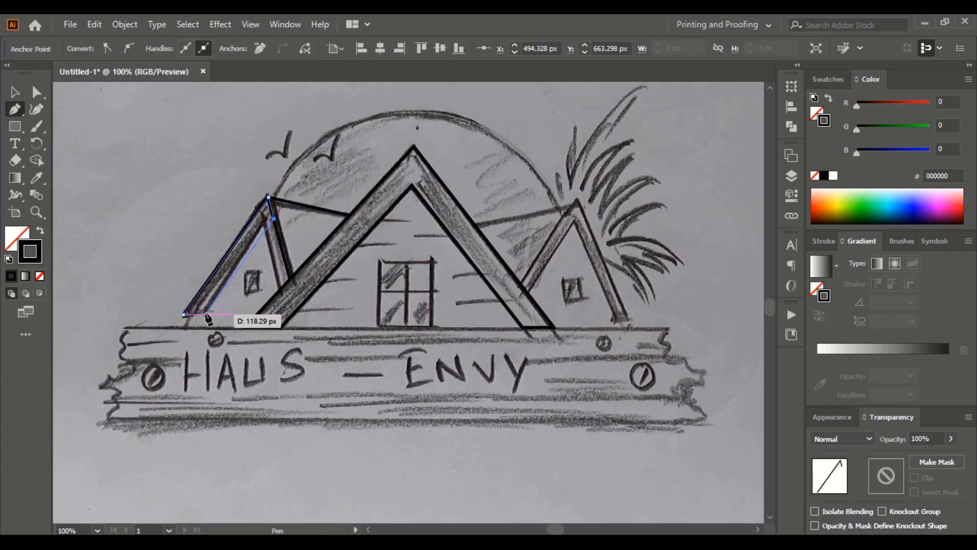
pyautogui.click(205, 314)
pyautogui.click(183, 314)
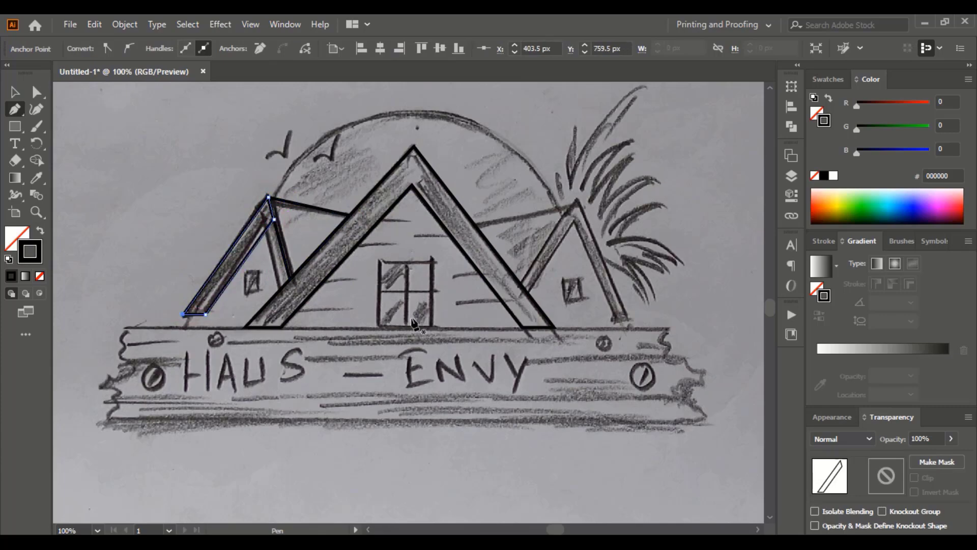
# - Trace the left house's narrow inner roof beam as a closed strip ending at the central roof
pyautogui.click(280, 290)
pyautogui.click(264, 223)
pyautogui.click(275, 219)
pyautogui.click(290, 280)
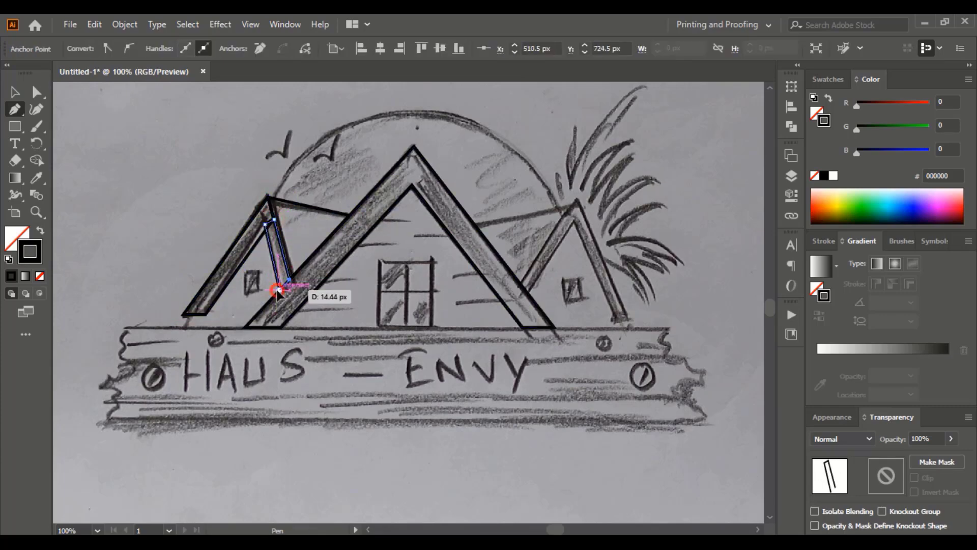
pyautogui.click(280, 290)
# - Draw a square over the central house's sketched window and nudge it slightly up and right into place
pyautogui.scroll(-1, 332, 380)
pyautogui.moveTo(15, 126); pyautogui.dragTo(67, 129)
pyautogui.moveTo(379, 223); pyautogui.dragTo(435, 275)
pyautogui.click(15, 92)
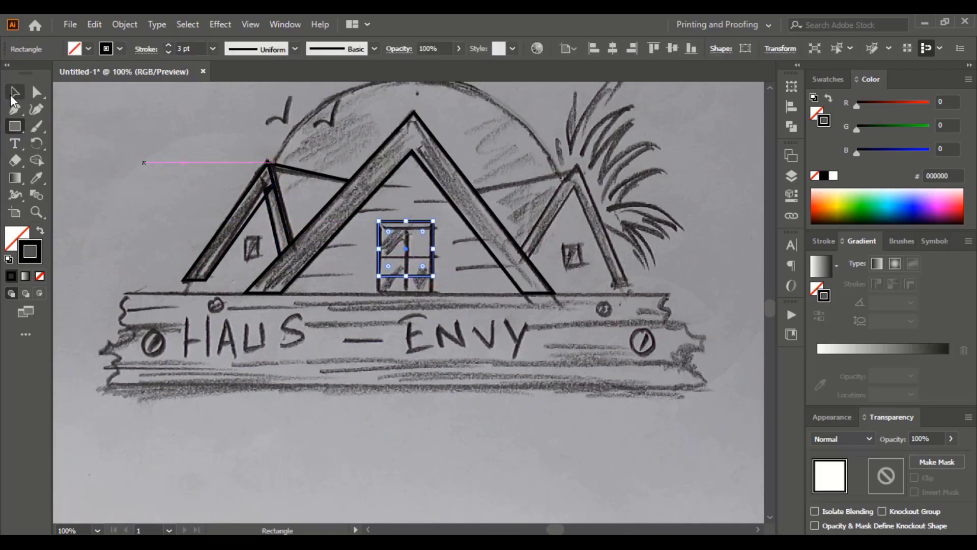
pyautogui.click(438, 448)
pyautogui.click(434, 254)
pyautogui.press('Up')
pyautogui.press('Up')
pyautogui.press('Up')
pyautogui.press('Right')
pyautogui.moveTo(435, 257); pyautogui.dragTo(435, 259)
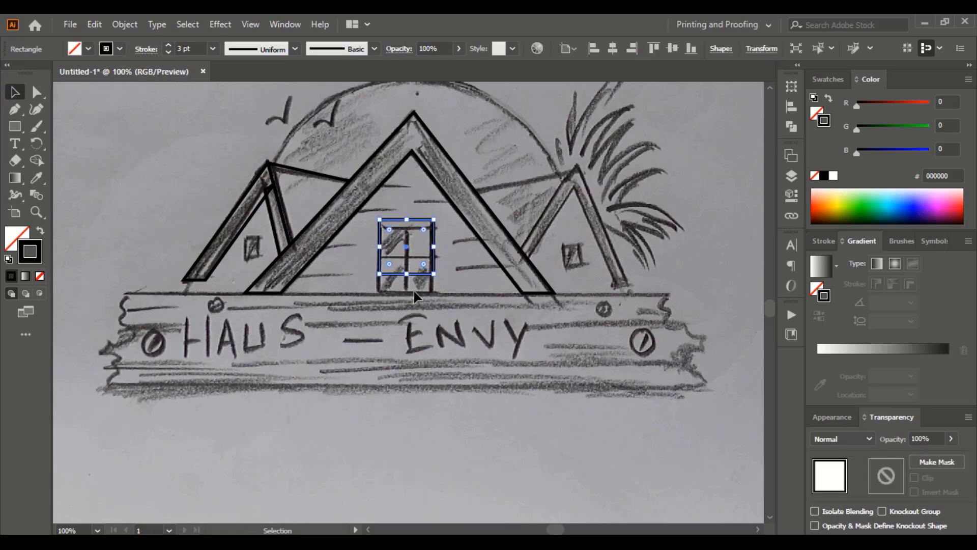
# - Copy the window square, paste it in place and scale the copy down around its centre
pyautogui.click(94, 24)
pyautogui.click(113, 92)
pyautogui.click(95, 25)
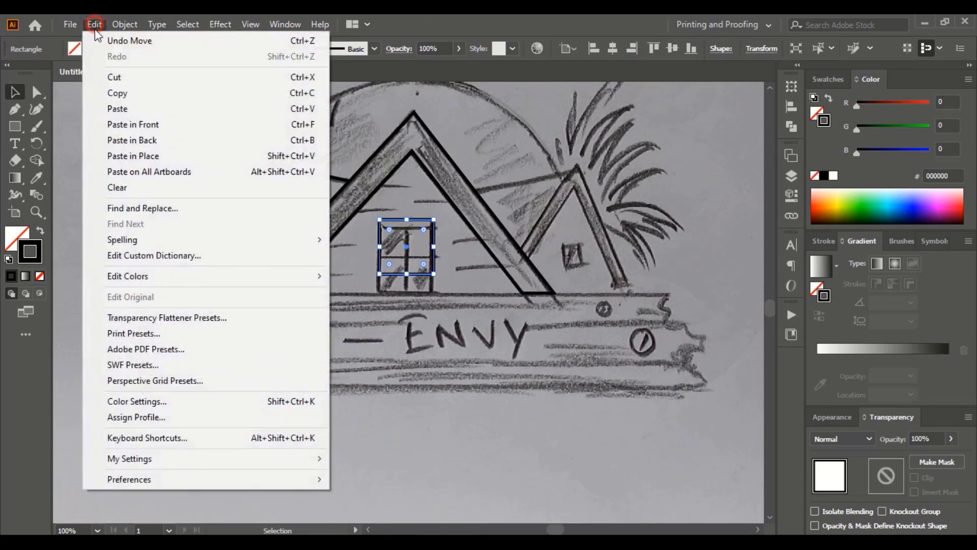
pyautogui.click(150, 156)
pyautogui.moveTo(436, 220); pyautogui.dragTo(432, 228)
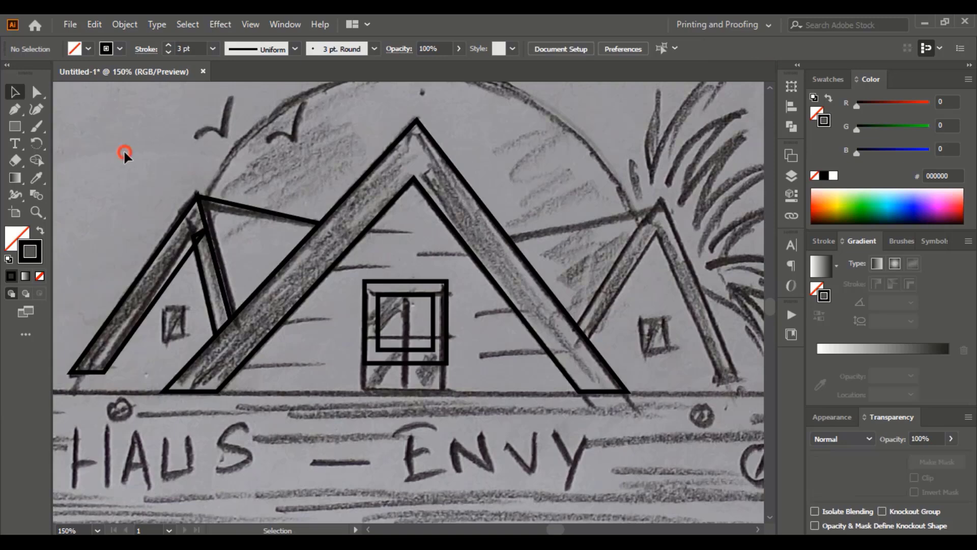
# - Change the stroke colour of all traced shapes to orange-red EB2700
pyautogui.moveTo(123, 152); pyautogui.dragTo(625, 389)
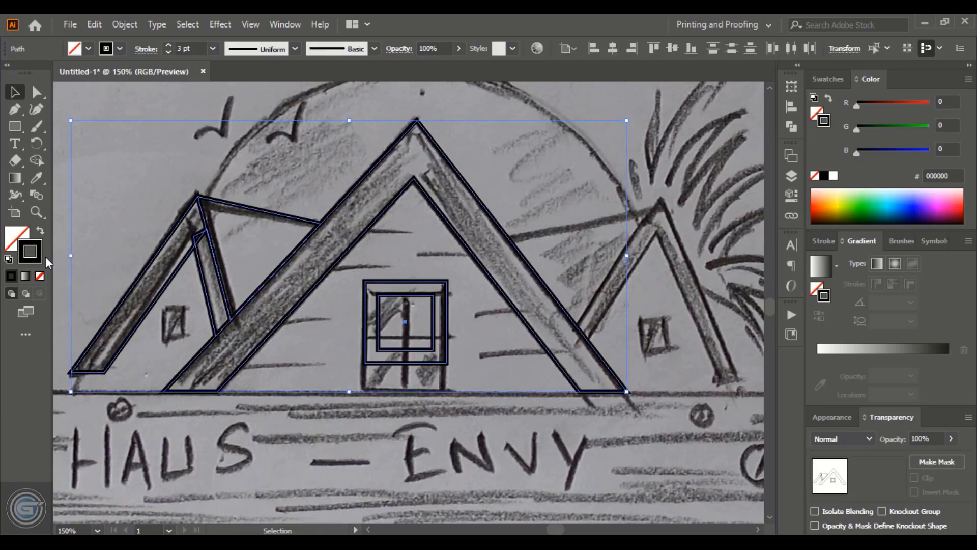
pyautogui.click(816, 205)
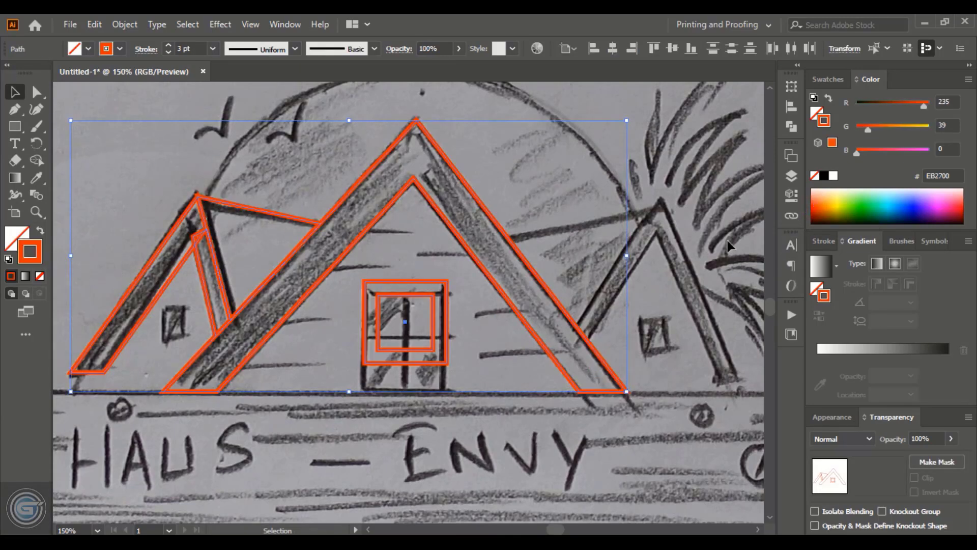
pyautogui.click(545, 206)
# - Remove the inner window square's stroke and fill it with orange-red EB2700
pyautogui.scroll(-1, 432, 200)
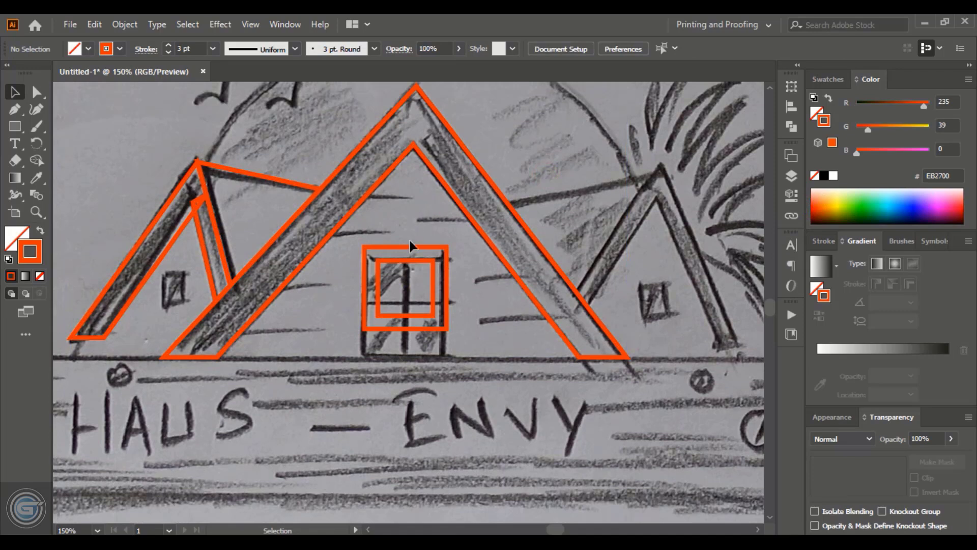
pyautogui.click(409, 261)
pyautogui.click(39, 276)
pyautogui.click(15, 239)
pyautogui.click(11, 276)
pyautogui.click(131, 184)
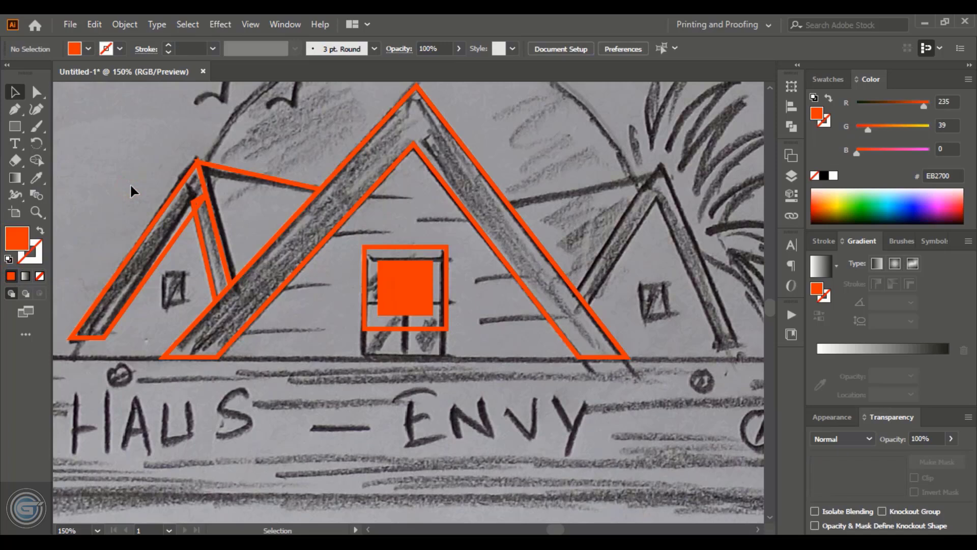
# - Draw a vertical and a horizontal straight line crossing at the window's centre and extending past its outer frame
pyautogui.click(12, 109)
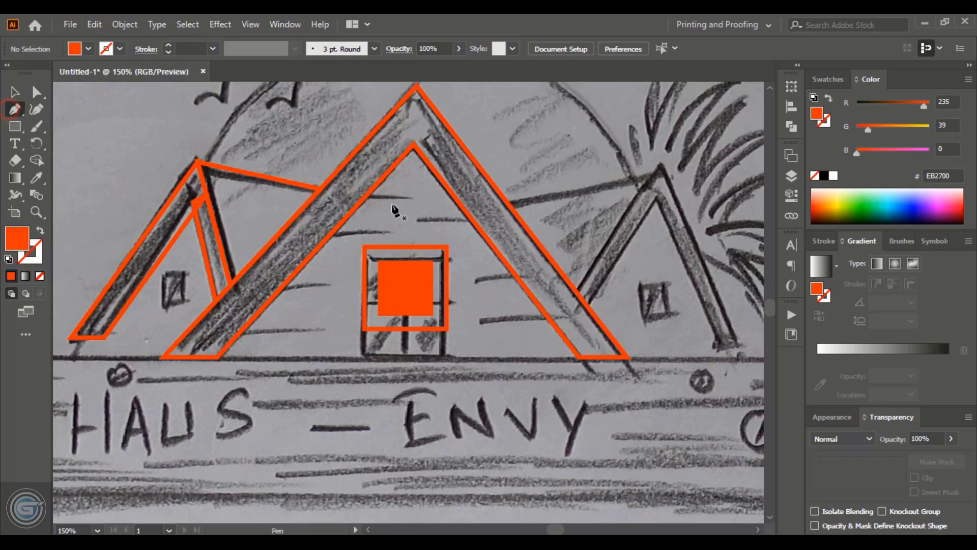
pyautogui.click(405, 238)
pyautogui.click(405, 338)
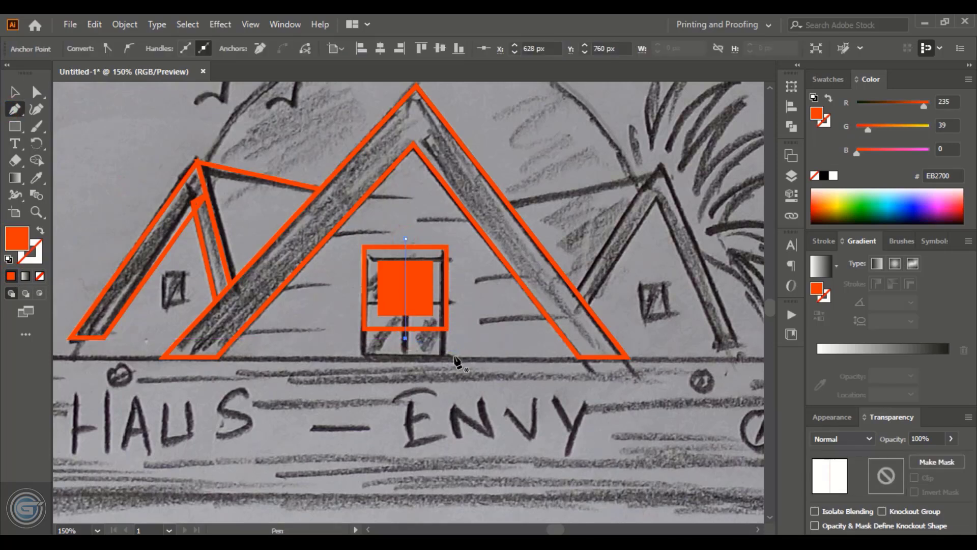
pyautogui.press('Escape')
pyautogui.click(351, 287)
pyautogui.click(456, 288)
pyautogui.click(14, 92)
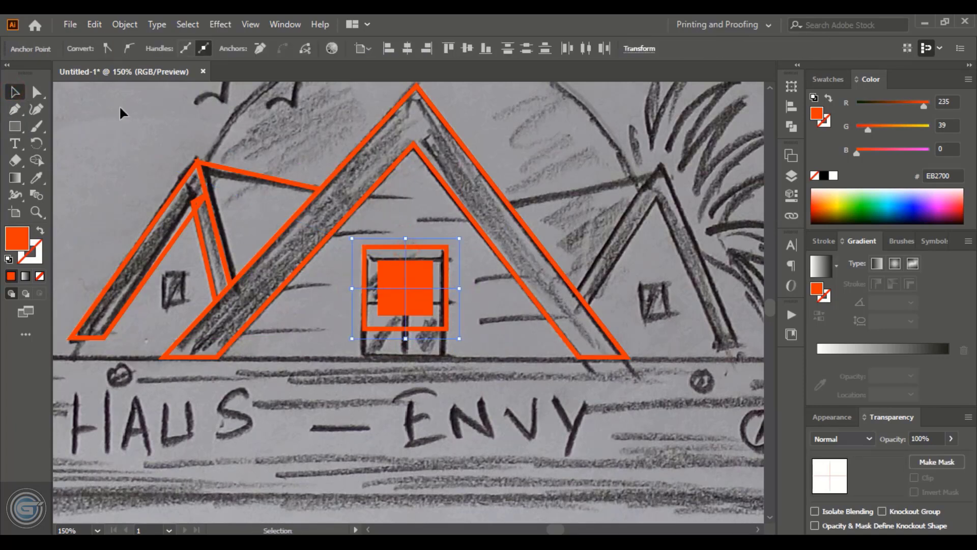
pyautogui.click(155, 136)
# - Give the two crossing lines a 7 pt white stroke and no fill
pyautogui.click(359, 288)
pyautogui.keyDown('shift'); pyautogui.click(405, 240); pyautogui.keyUp('shift')
pyautogui.click(165, 45)
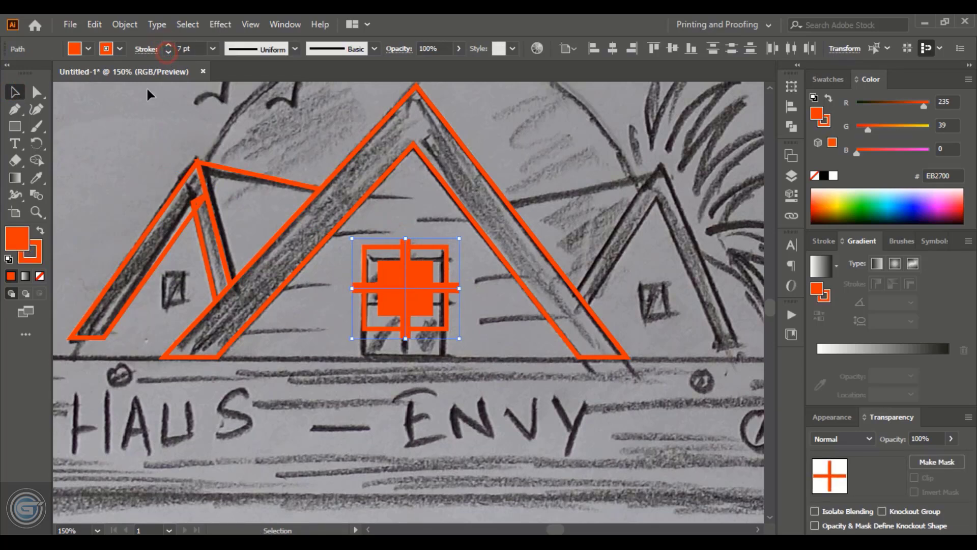
pyautogui.click(39, 276)
pyautogui.click(30, 251)
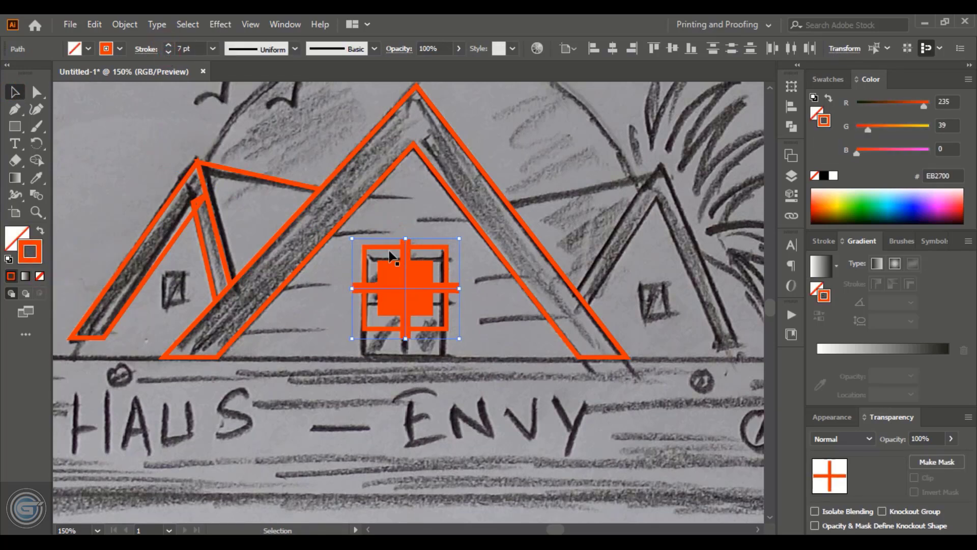
pyautogui.click(833, 176)
# - Expand the crossing lines and subtract them from the inner window square with Minus Front to form four panes
pyautogui.click(125, 24)
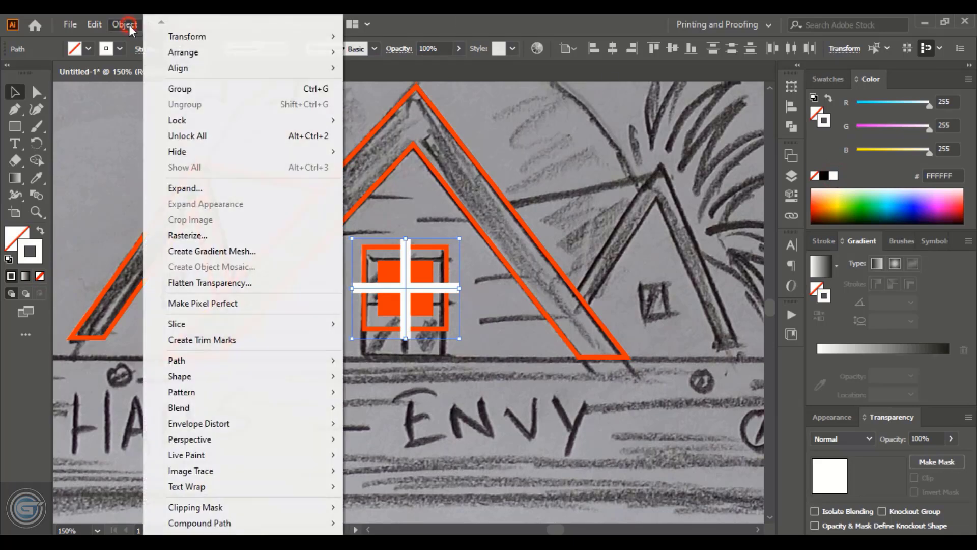
pyautogui.click(201, 192)
pyautogui.click(441, 360)
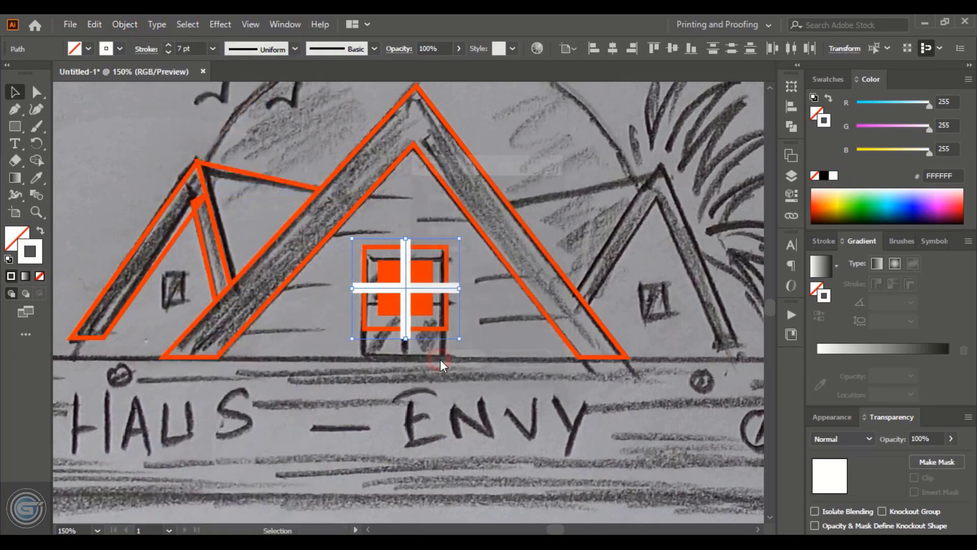
pyautogui.keyDown('shift'); pyautogui.click(428, 307); pyautogui.keyUp('shift')
pyautogui.click(790, 125)
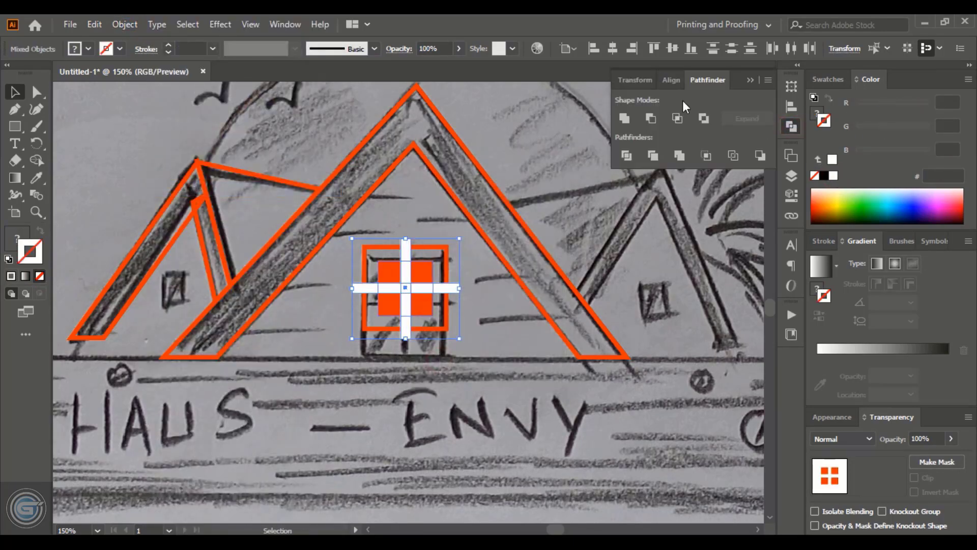
pyautogui.click(650, 119)
pyautogui.click(747, 79)
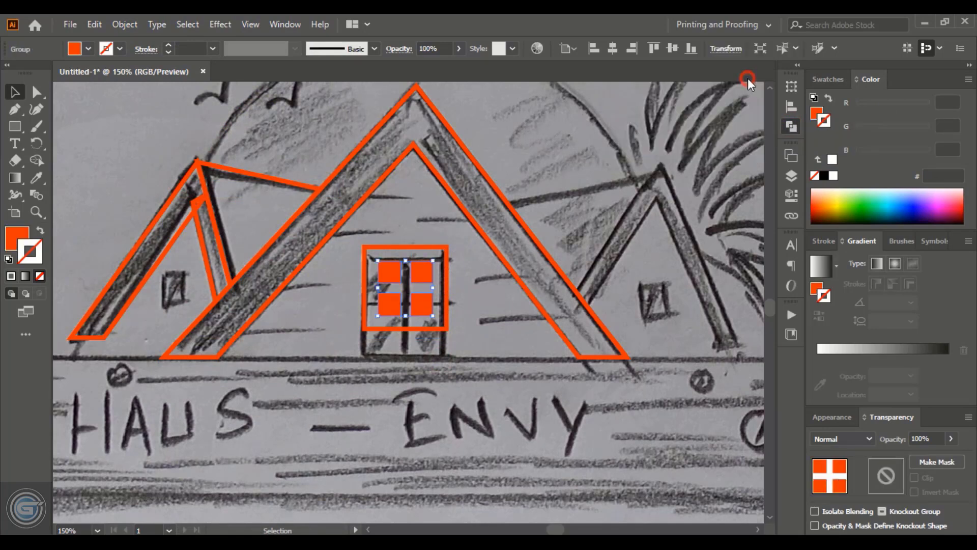
# - Fill the window's outer frame square black with no stroke, behind the four orange panes
pyautogui.click(533, 190)
pyautogui.click(417, 249)
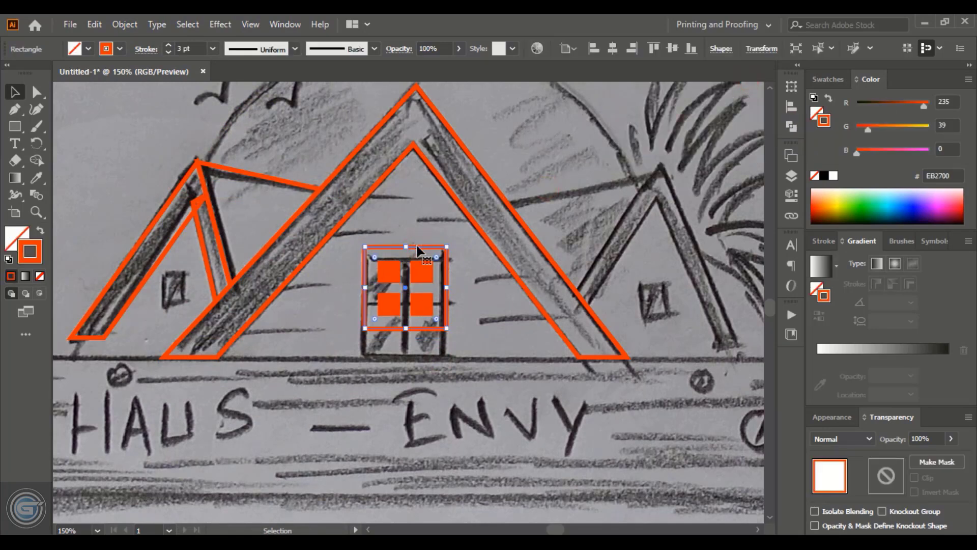
pyautogui.click(42, 176)
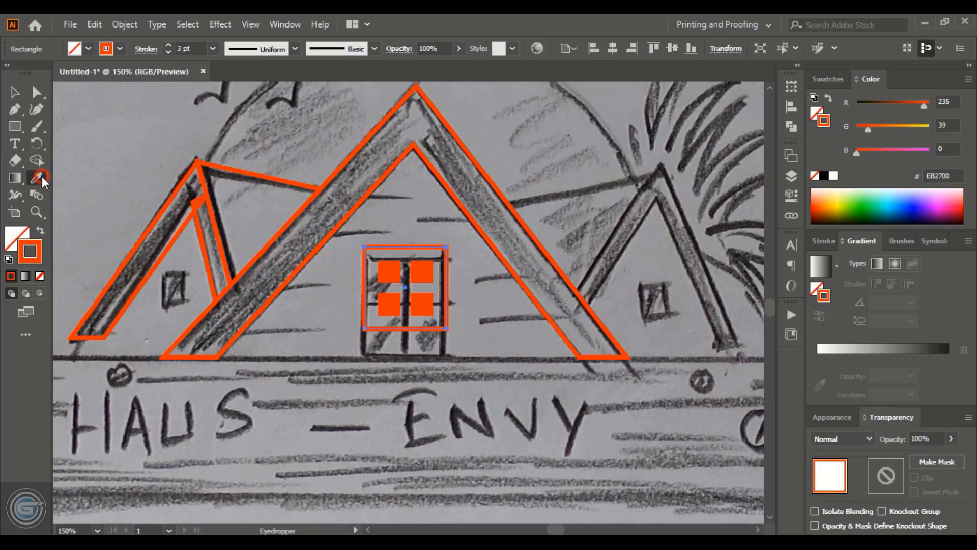
pyautogui.click(388, 274)
pyautogui.press('v')
pyautogui.click(405, 220)
pyautogui.click(440, 271)
pyautogui.click(19, 241)
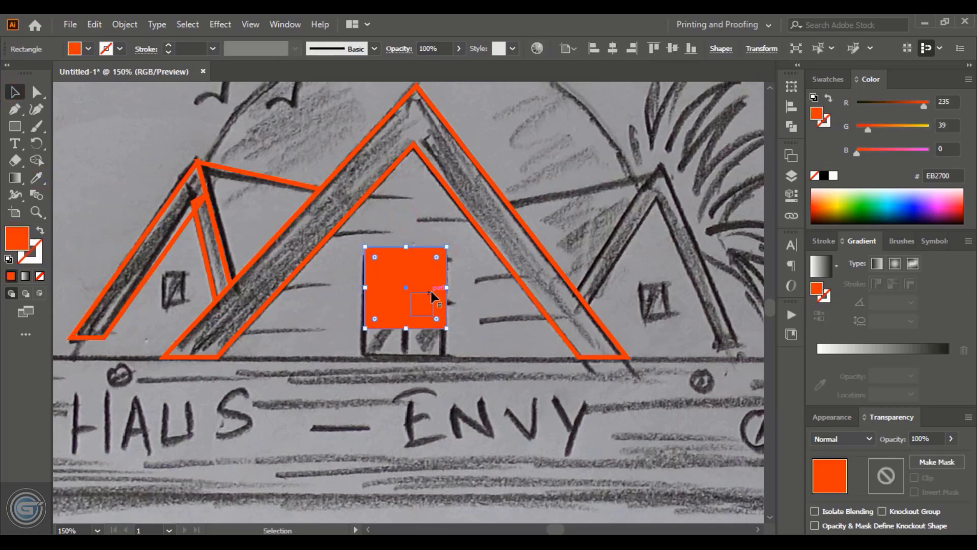
pyautogui.click(824, 176)
pyautogui.click(563, 191)
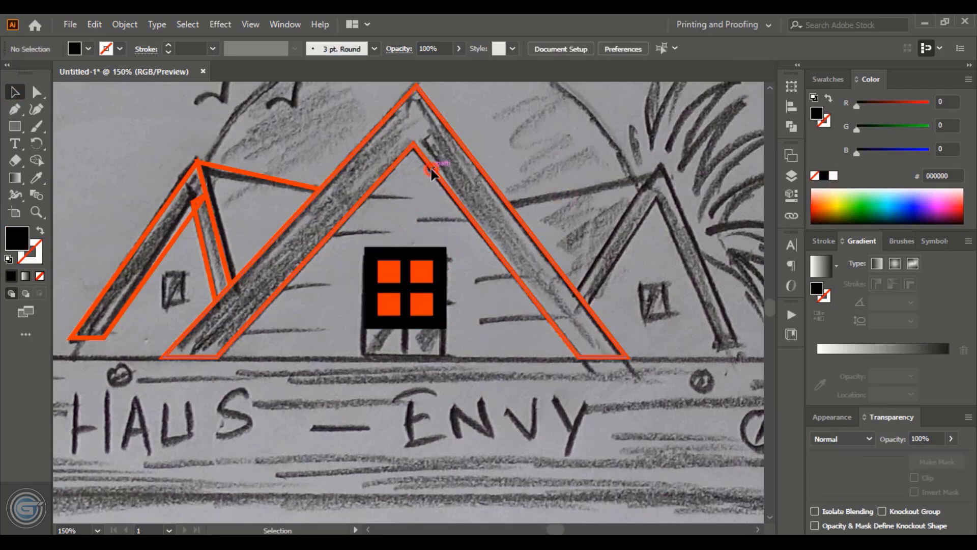
# - Fill the large central roof with dark grey 1A1A1A and remove its stroke
pyautogui.click(431, 173)
pyautogui.click(840, 78)
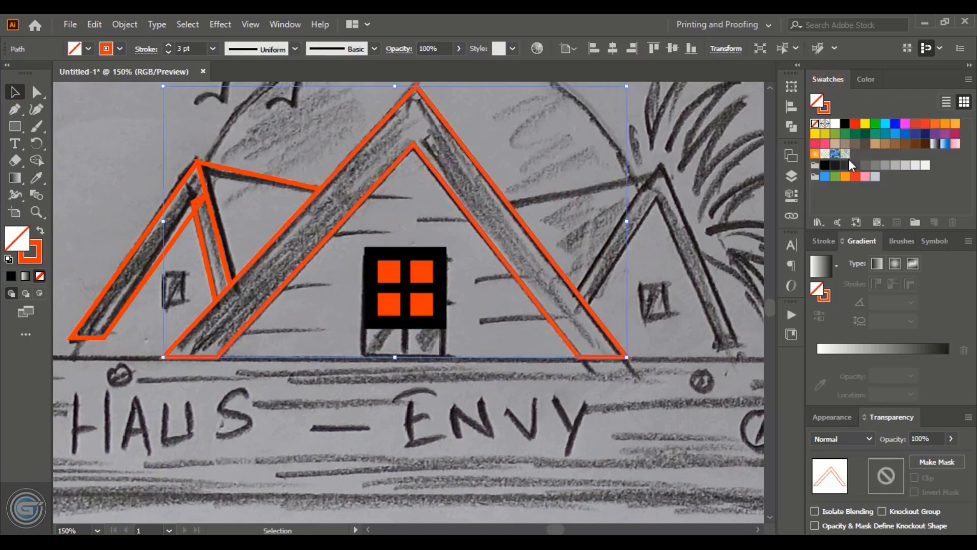
pyautogui.click(826, 165)
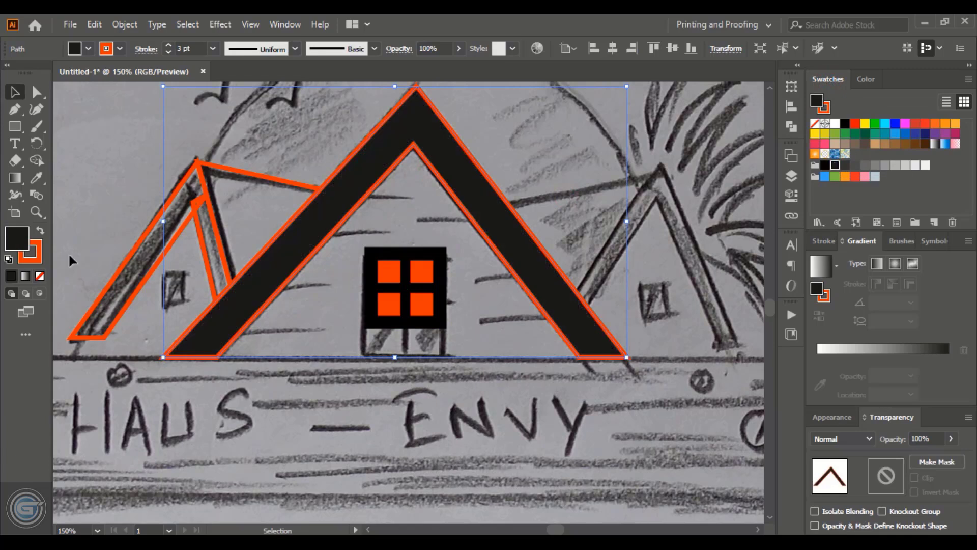
pyautogui.click(40, 259)
pyautogui.click(39, 275)
pyautogui.click(312, 131)
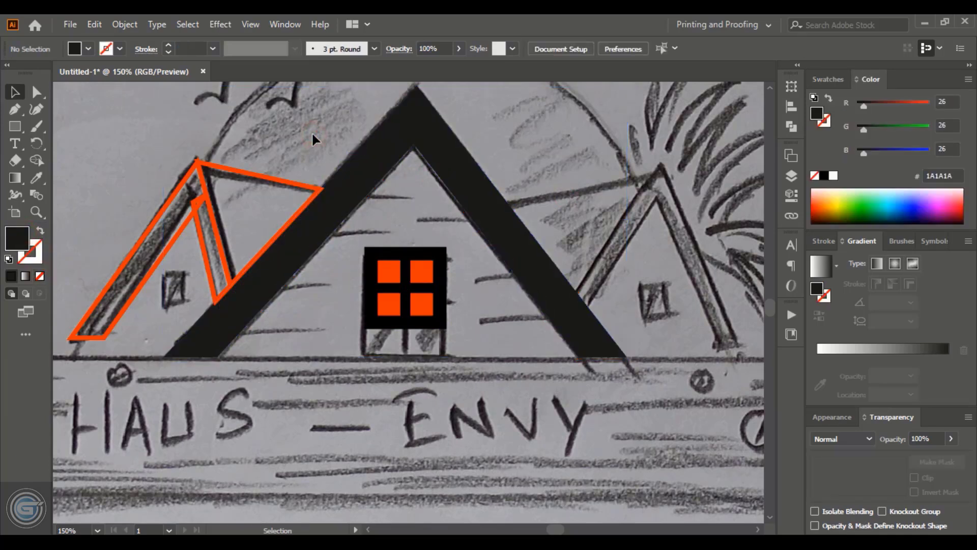
# - Copy the central roof's 1A1A1A fill without stroke onto the triangular back roof beside the left gable
pyautogui.click(245, 173)
pyautogui.click(37, 178)
pyautogui.click(433, 128)
pyautogui.click(15, 92)
pyautogui.click(148, 212)
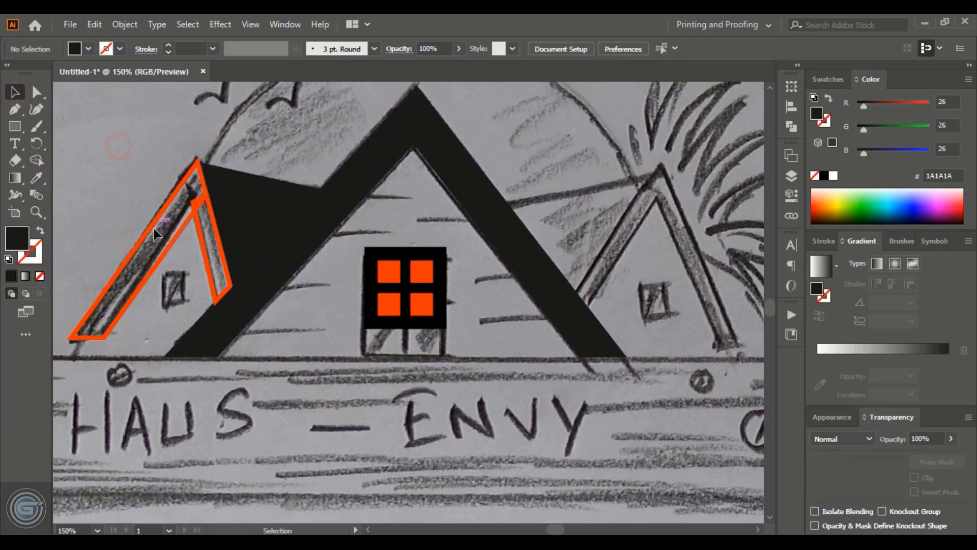
# - Fill the left gable's outer roof strip with dark grey 333333 and no stroke
pyautogui.click(168, 242)
pyautogui.press('i')
pyautogui.click(397, 189)
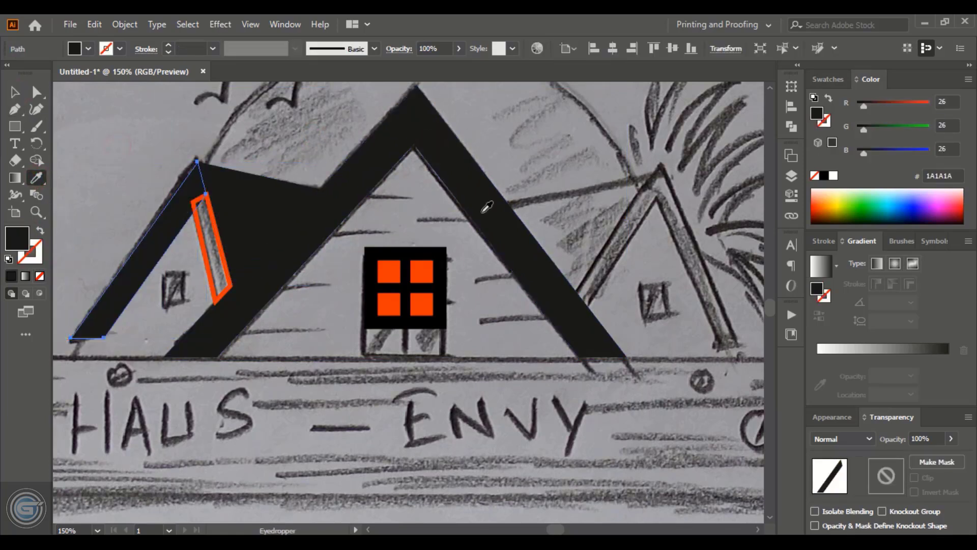
pyautogui.click(828, 79)
pyautogui.press('v')
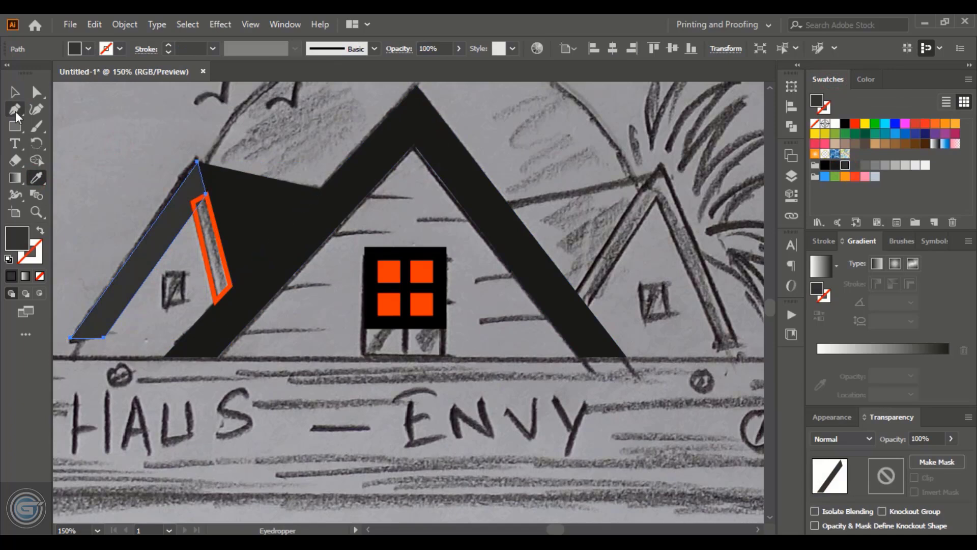
# - Copy the outer strip's grey fill without stroke onto the left gable's short inner strip
pyautogui.click(203, 245)
pyautogui.press('i')
pyautogui.click(183, 194)
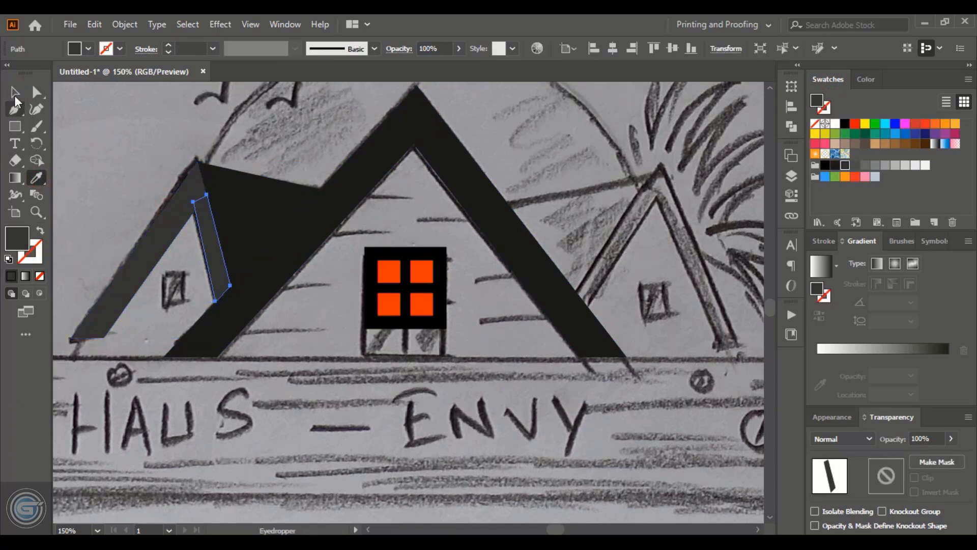
pyautogui.click(15, 93)
pyautogui.click(129, 134)
pyautogui.click(129, 136)
# - Draw a small dark grey rectangle over the sketched window in the left gable
pyautogui.press('m')
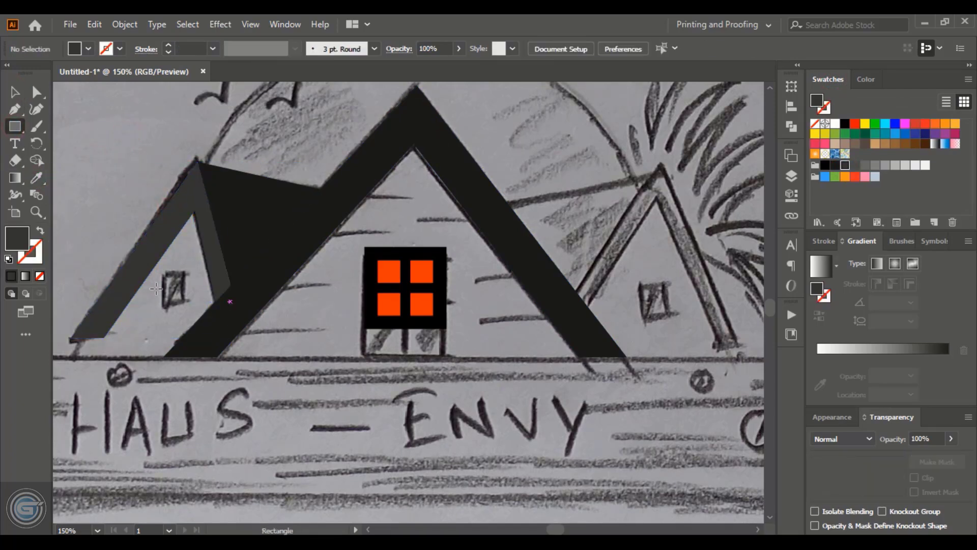
pyautogui.moveTo(163, 271); pyautogui.dragTo(186, 307)
pyautogui.press('v')
pyautogui.click(116, 165)
# - Draw a straight horizontal line across the middle of the small window and adjust its stroke weight
pyautogui.click(14, 109)
pyautogui.click(154, 288)
pyautogui.click(198, 288)
pyautogui.click(15, 92)
pyautogui.click(109, 150)
pyautogui.click(191, 288)
pyautogui.click(166, 46)
# - Expand the horizontal line and subtract it from the small window with Minus Front to form two panes
pyautogui.click(125, 24)
pyautogui.click(173, 185)
pyautogui.moveTo(189, 265); pyautogui.dragTo(192, 294)
pyautogui.click(791, 126)
pyautogui.click(650, 117)
pyautogui.click(746, 76)
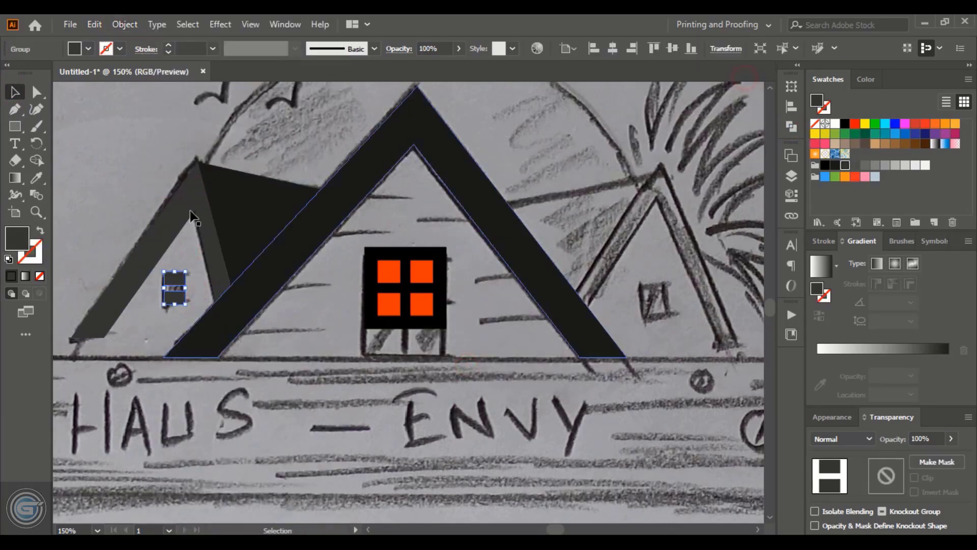
# - Reflect a copy of the left gable strips, window and back roof across a vertical axis through the central roof's inner apex
pyautogui.click(285, 148)
pyautogui.click(175, 288)
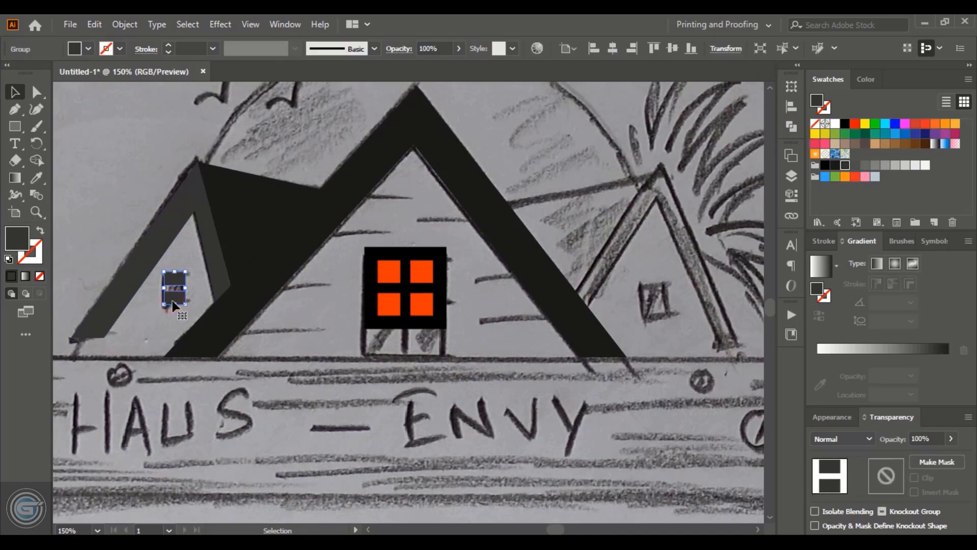
pyautogui.keyDown('shift'); pyautogui.click(201, 214); pyautogui.keyUp('shift')
pyautogui.keyDown('shift'); pyautogui.click(163, 230); pyautogui.keyUp('shift')
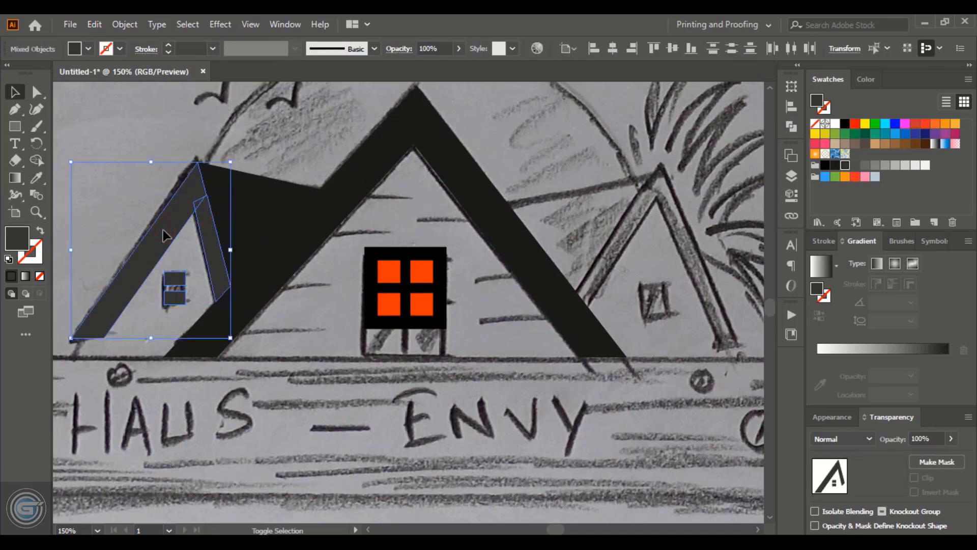
pyautogui.keyDown('shift'); pyautogui.click(251, 195); pyautogui.keyUp('shift')
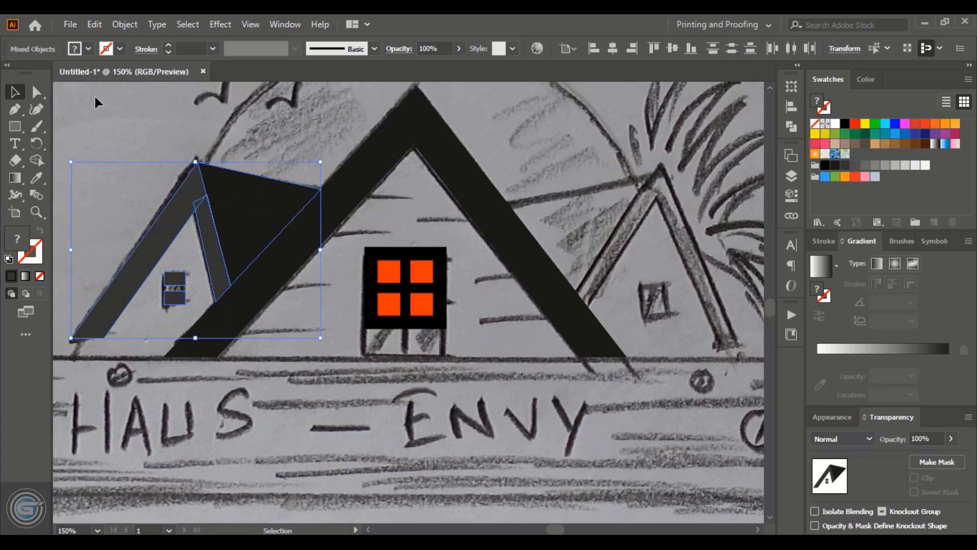
pyautogui.click(38, 140)
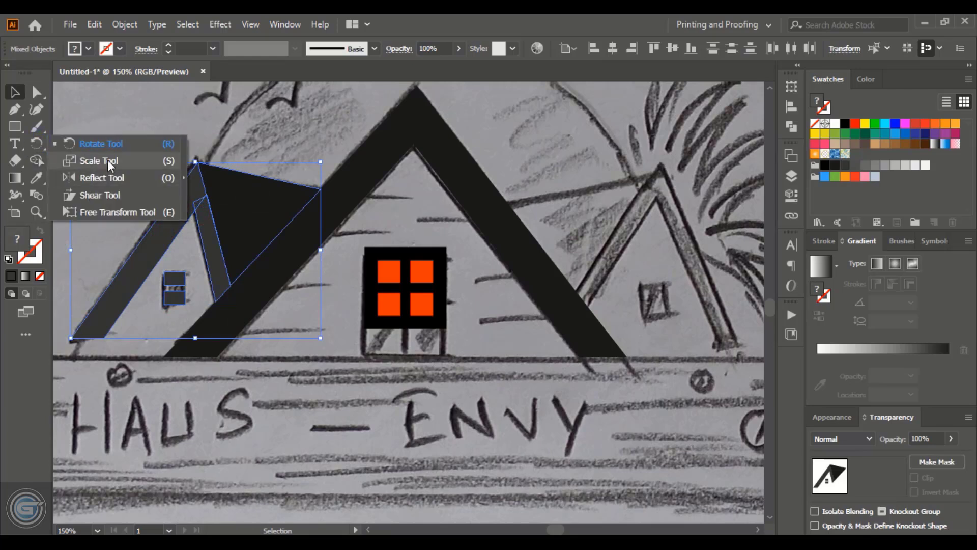
pyautogui.click(111, 177)
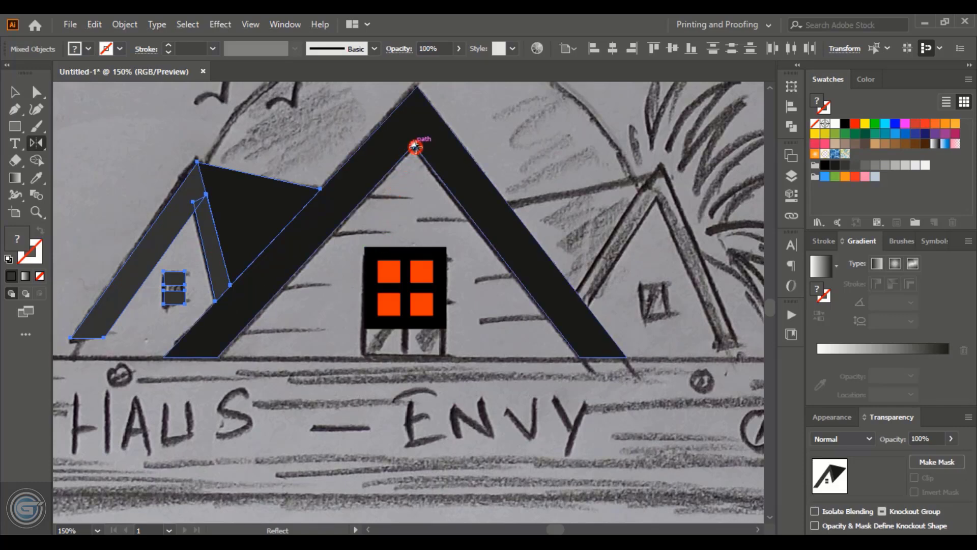
pyautogui.keyDown('alt'); pyautogui.click(414, 145); pyautogui.keyUp('alt')
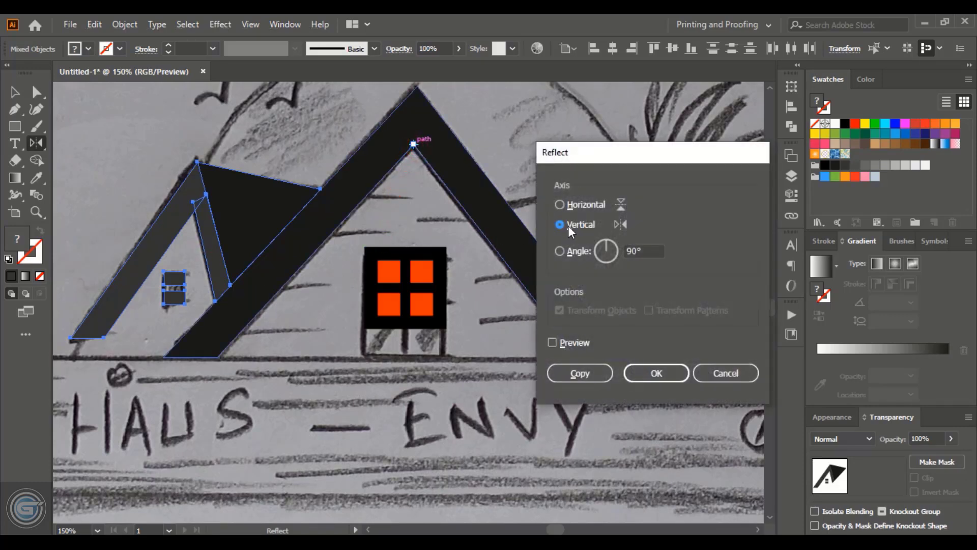
pyautogui.click(573, 373)
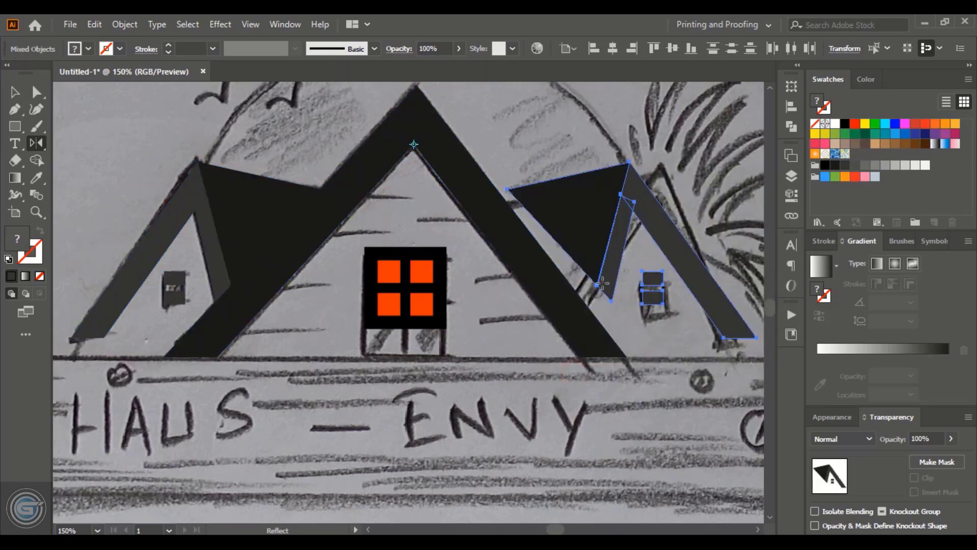
# - Nudge the mirrored gable, window and back roof left until they meet the central roof's right slope
pyautogui.press('Left')
pyautogui.press('Left')
pyautogui.press('Left')
pyautogui.press('Left')
pyautogui.press('Left')
pyautogui.press('Left')
pyautogui.press('Left')
pyautogui.press('Left')
pyautogui.press('Left')
pyautogui.press('Left')
pyautogui.press('Left')
pyautogui.press('Left')
pyautogui.press('Left')
pyautogui.press('Left')
pyautogui.press('Left')
pyautogui.press('Left')
pyautogui.press('Left')
pyautogui.press('Left')
pyautogui.press('Left')
pyautogui.press('Left')
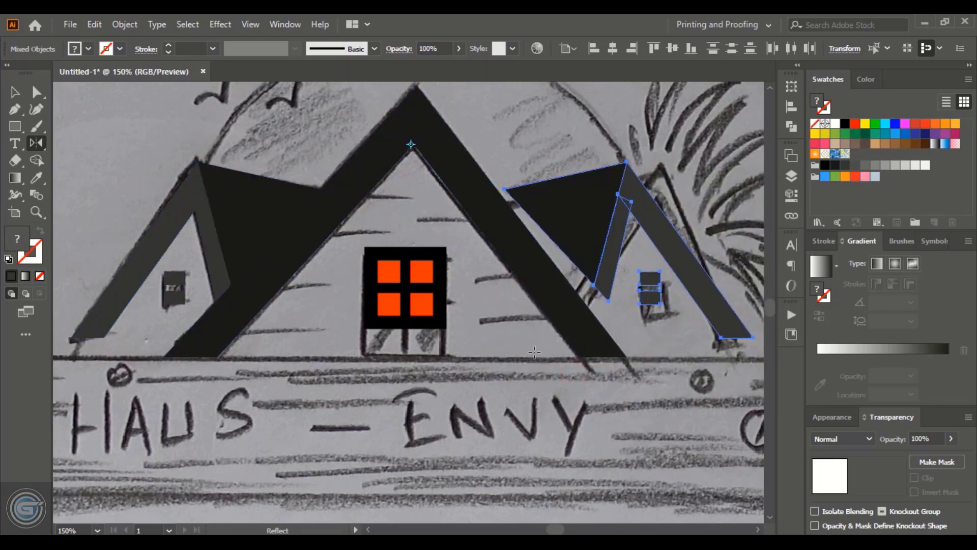
pyautogui.press('Left')
pyautogui.press('Left')
pyautogui.press('Left')
pyautogui.press('Left')
pyautogui.press('Left')
pyautogui.press('Left')
pyautogui.press('Left')
pyautogui.press('Left')
pyautogui.press('Left')
pyautogui.press('Left')
pyautogui.press('Left')
pyautogui.press('Left')
pyautogui.press('Left')
pyautogui.press('Left')
pyautogui.press('Left')
pyautogui.press('Left')
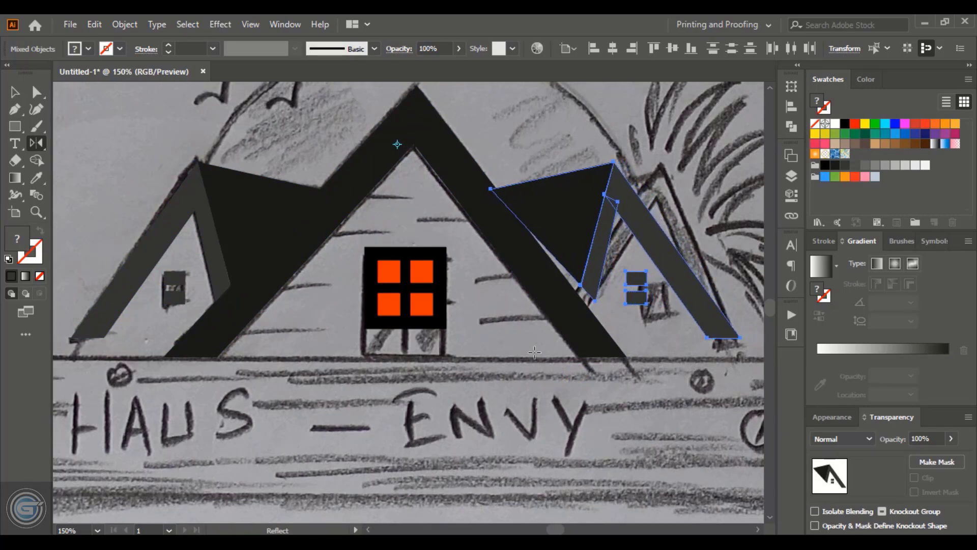
pyautogui.press('Left')
pyautogui.press('Left')
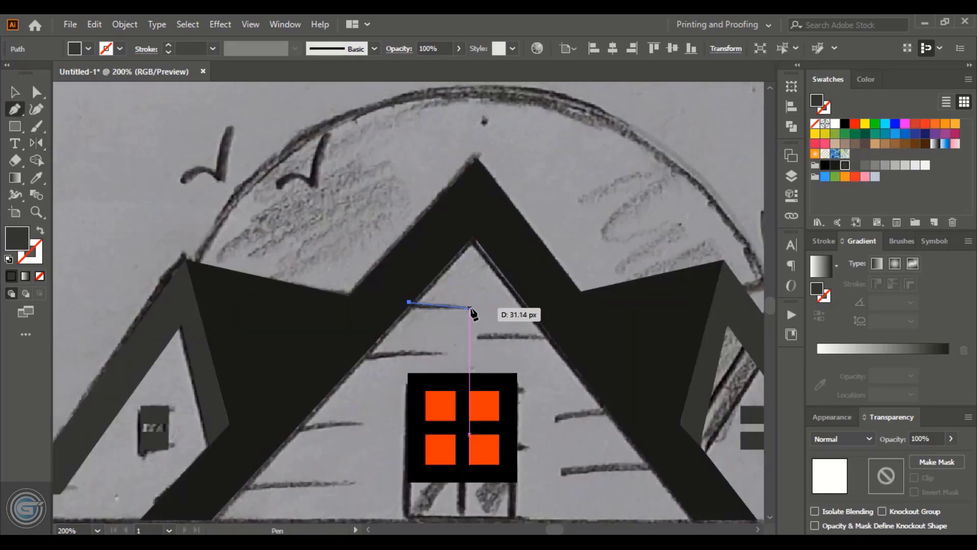
# - Draw a thin pointed wedge over the uppermost sketched siding line inside the central roof's left slope
pyautogui.click(471, 308)
pyautogui.click(397, 312)
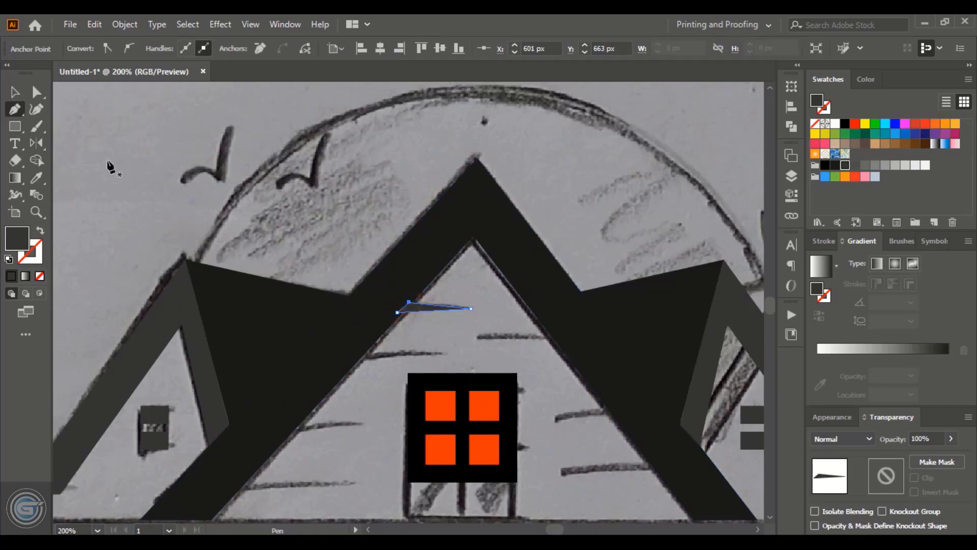
pyautogui.click(14, 92)
pyautogui.click(141, 174)
# - Place copies of the thin wedge over the other sketched siding lines down the central roof's left slope
pyautogui.scroll(-3, 142, 175)
pyautogui.moveTo(428, 186); pyautogui.dragTo(383, 233)
pyautogui.hotkey('ctrl', '+')
pyautogui.hotkey('ctrl', '+')
pyautogui.moveTo(483, 302); pyautogui.dragTo(548, 305)
pyautogui.click(532, 214)
pyautogui.hotkey('ctrl', '-')
pyautogui.hotkey('ctrl', '-')
pyautogui.scroll(-3, 532, 207)
pyautogui.moveTo(389, 342); pyautogui.dragTo(327, 342)
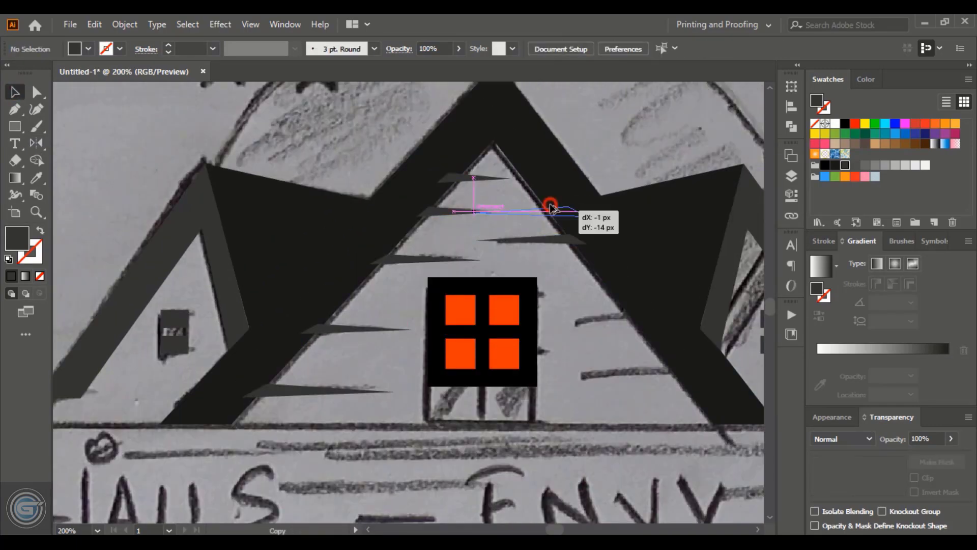
# - Place copies of the reversed wedge over the sketched siding lines down the central roof's right slope
pyautogui.moveTo(513, 194); pyautogui.dragTo(518, 199)
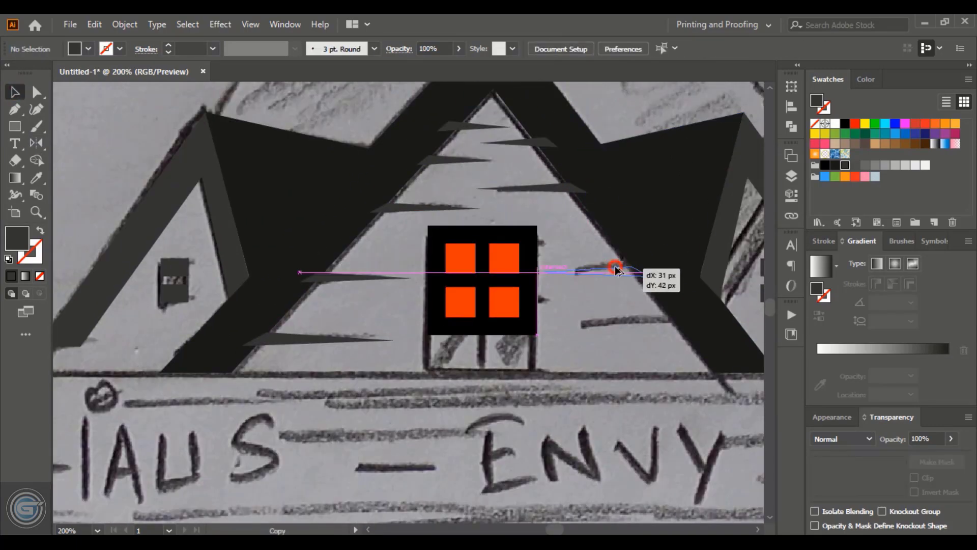
pyautogui.click(676, 186)
pyautogui.moveTo(650, 318); pyautogui.dragTo(653, 345)
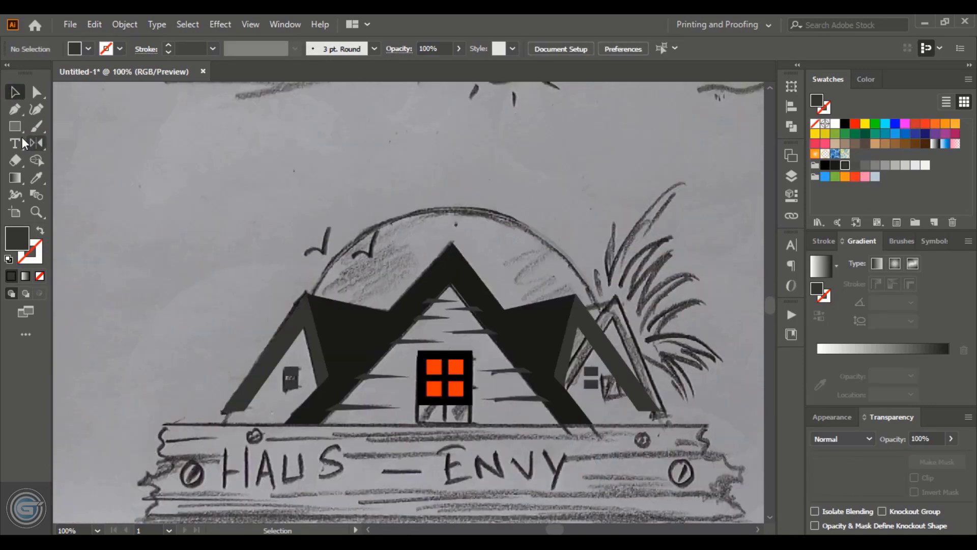
# - Draw a circle for the sun with no fill and a 1 pt 333333 stroke
pyautogui.moveTo(15, 126); pyautogui.dragTo(66, 142)
pyautogui.moveTo(449, 258); pyautogui.dragTo(535, 343)
pyautogui.click(40, 277)
pyautogui.click(36, 255)
pyautogui.click(11, 276)
# - Position the sun circle around the central roof, rising above its peak and ending at the house's base line
pyautogui.click(15, 92)
pyautogui.click(457, 183)
pyautogui.moveTo(457, 175); pyautogui.dragTo(448, 181)
pyautogui.moveTo(441, 350); pyautogui.dragTo(442, 425)
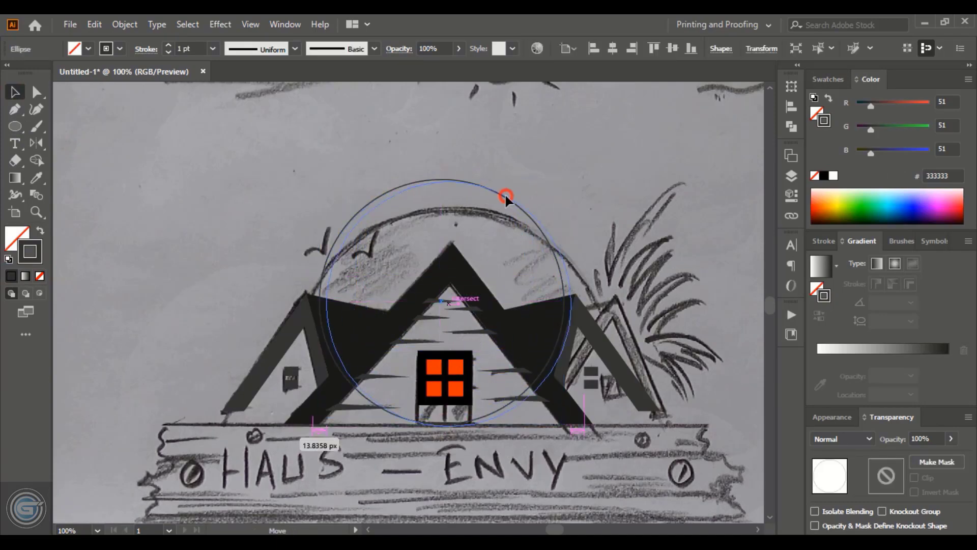
pyautogui.press('Left')
pyautogui.press('Left')
pyautogui.press('Left')
pyautogui.press('Left')
pyautogui.press('Left')
pyautogui.press('Left')
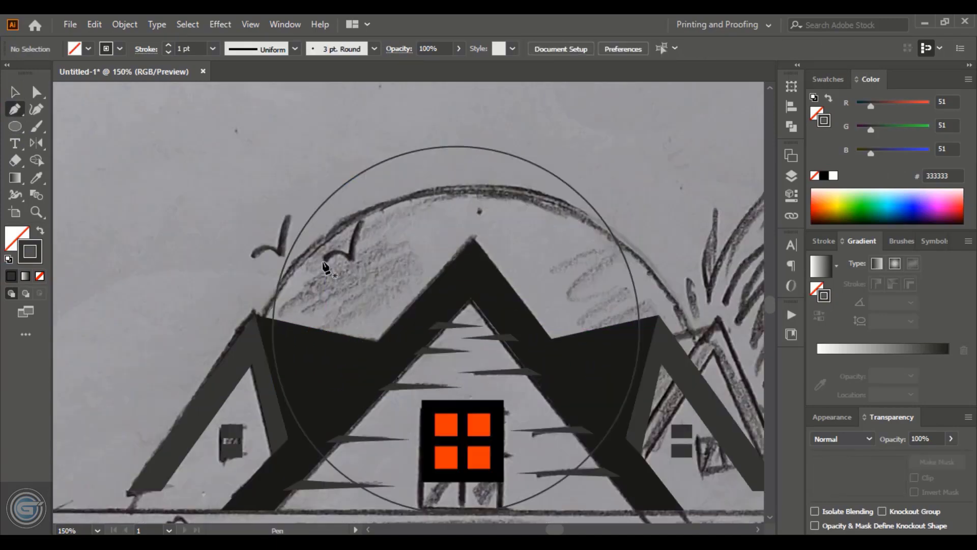
# - Trace the sketched bird nearer the roof peak as a closed curved silhouette with the Pen tool
pyautogui.click(325, 261)
pyautogui.moveTo(353, 266); pyautogui.dragTo(365, 286)
pyautogui.click(353, 265)
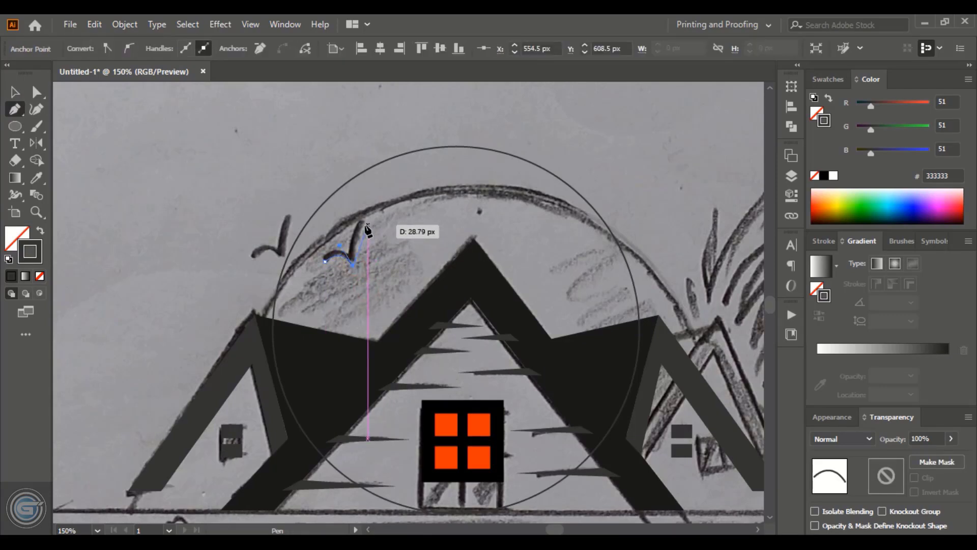
pyautogui.click(347, 254)
pyautogui.moveTo(324, 261); pyautogui.dragTo(278, 251)
# - Apply the roof's 1A1A1A fill without stroke to the bird and place a copy over the other sketched bird
pyautogui.press('i')
pyautogui.click(323, 344)
pyautogui.press('v')
pyautogui.click(163, 282)
pyautogui.click(652, 164)
# - Build the sun area above the roofs from the circle, central roof and both back roofs with Shape Builder, filled orange-red CD2800
pyautogui.hotkey('ctrl', '+')
pyautogui.click(275, 329)
pyautogui.keyDown('shift'); pyautogui.click(443, 256); pyautogui.keyUp('shift')
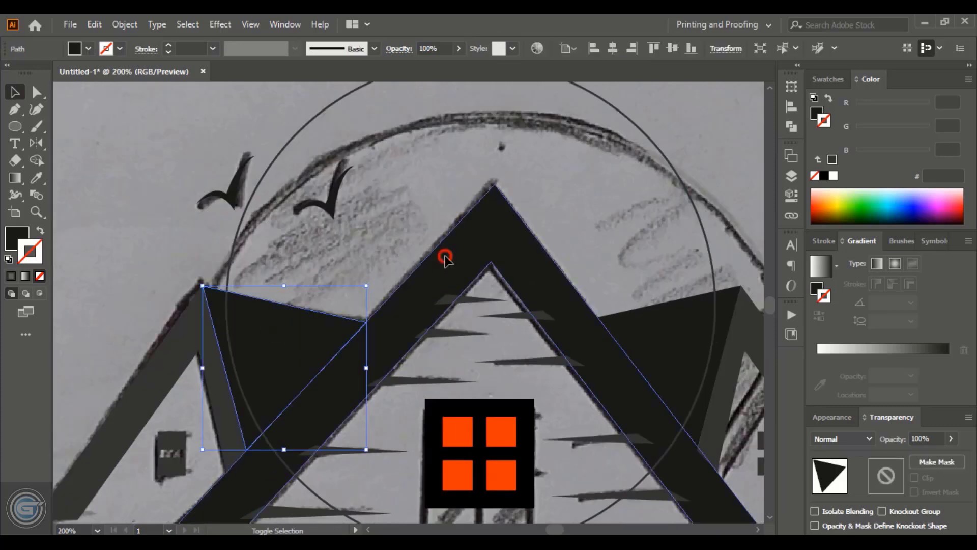
pyautogui.keyDown('shift'); pyautogui.click(646, 326); pyautogui.keyUp('shift')
pyautogui.keyDown('shift'); pyautogui.click(699, 214); pyautogui.keyUp('shift')
pyautogui.keyDown('shift'); pyautogui.click(699, 215); pyautogui.keyUp('shift')
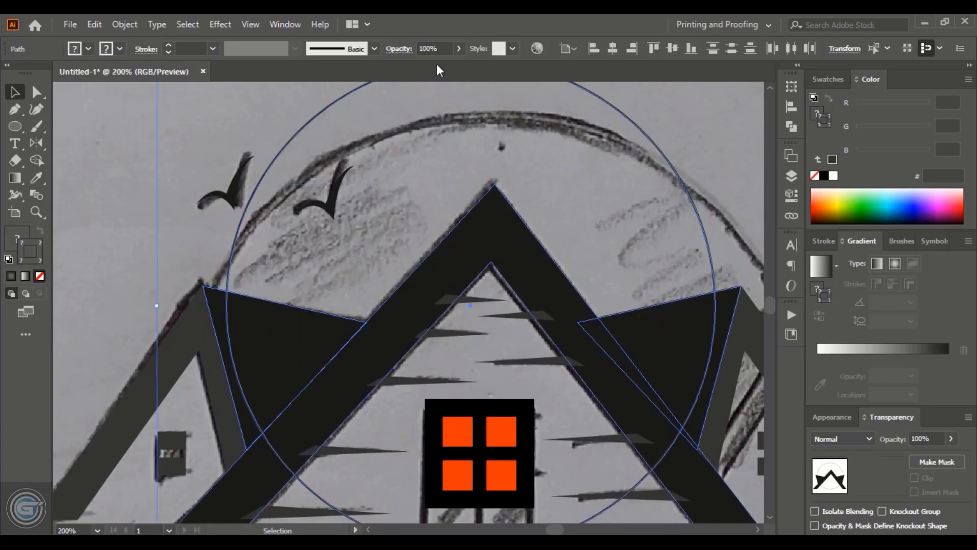
pyautogui.click(36, 162)
pyautogui.click(819, 203)
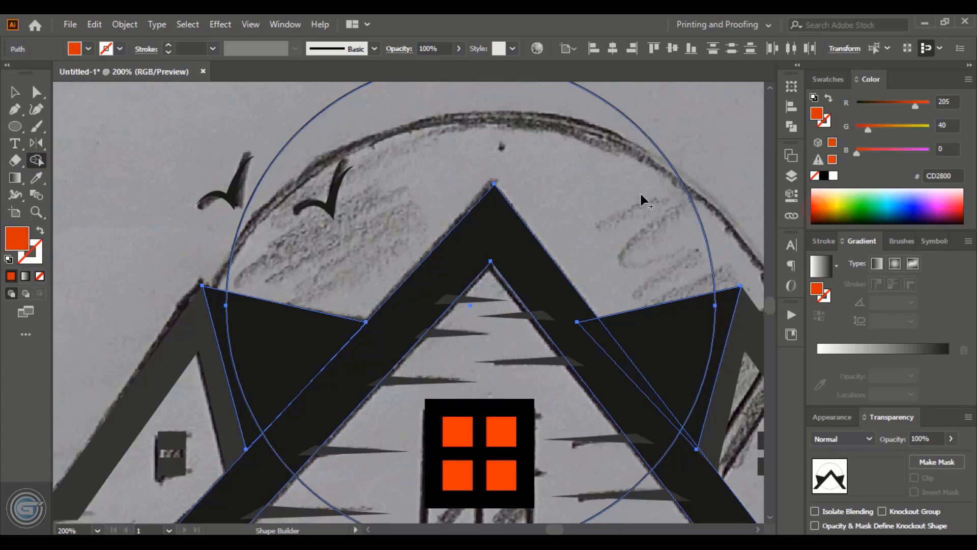
pyautogui.click(620, 204)
pyautogui.click(15, 91)
pyautogui.click(132, 165)
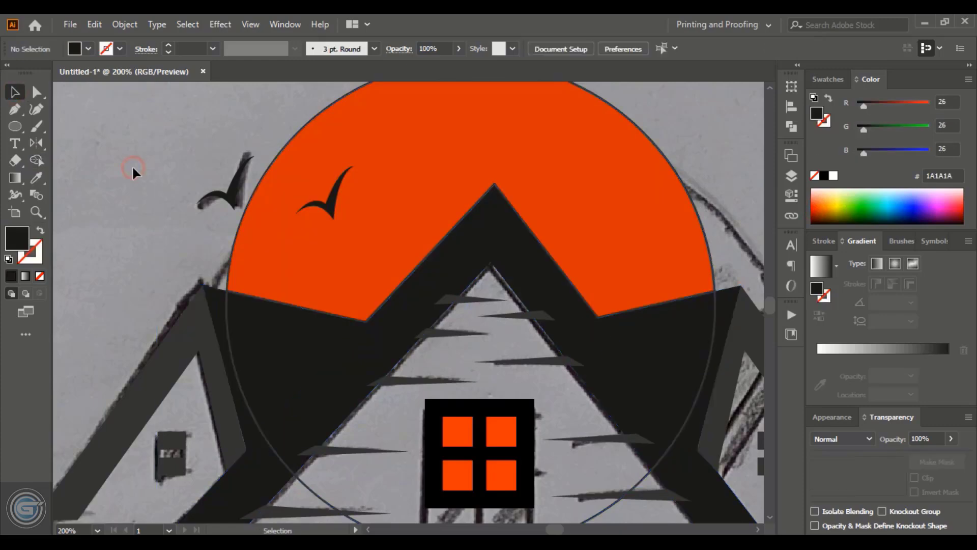
# - Delete the leftover circle outline below the sun, over the roofs and house front
pyautogui.scroll(-3, 319, 451)
pyautogui.moveTo(318, 410); pyautogui.dragTo(195, 438)
pyautogui.press('Delete')
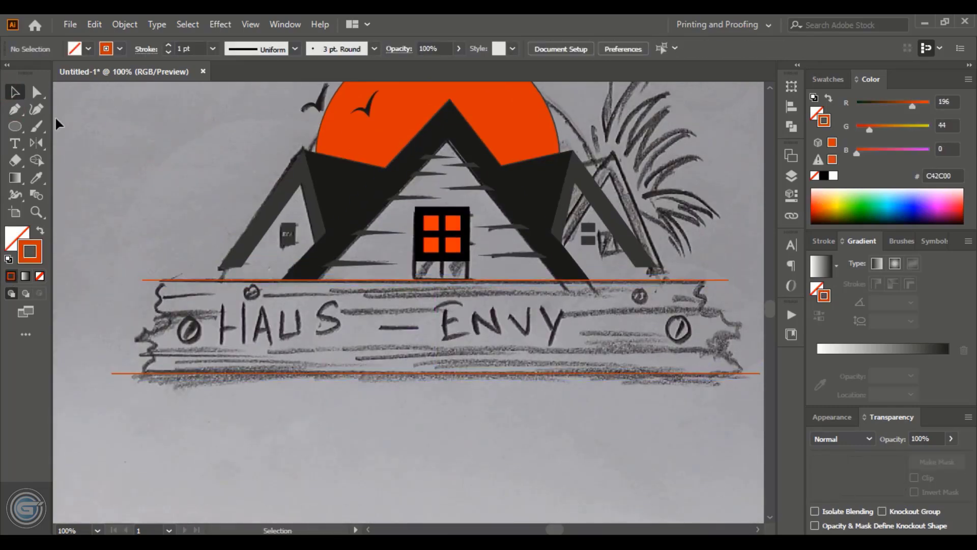
# - Trace the name board's jagged ends with the Pencil tool and merge them with the two long edges into one filled board shape
pyautogui.moveTo(145, 385); pyautogui.dragTo(146, 391)
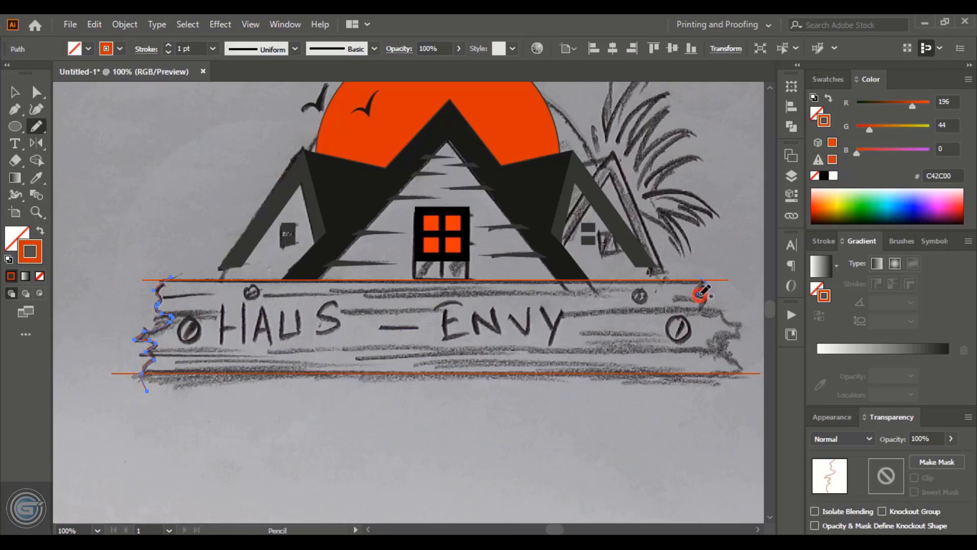
pyautogui.click(13, 92)
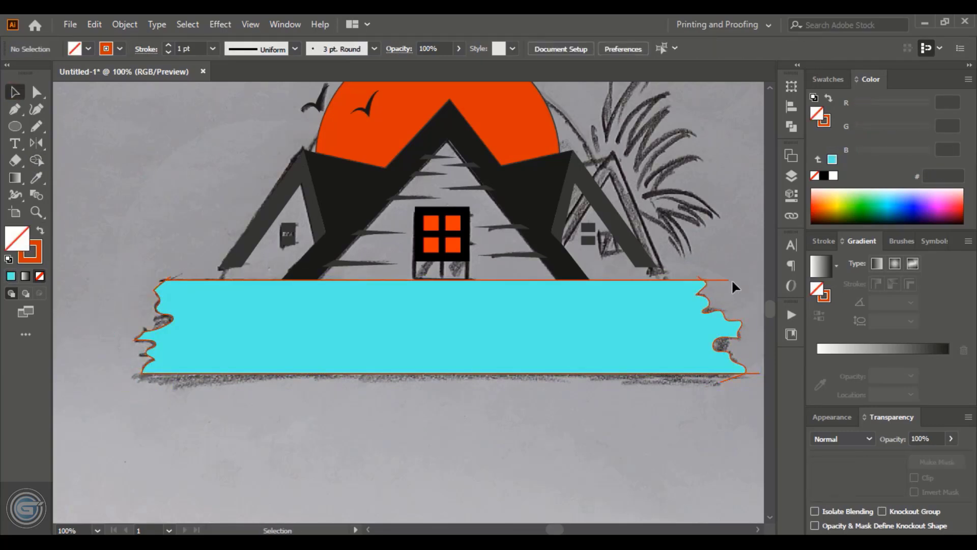
# - Recolour the name board shape black and lower its opacity to 14%
pyautogui.click(725, 328)
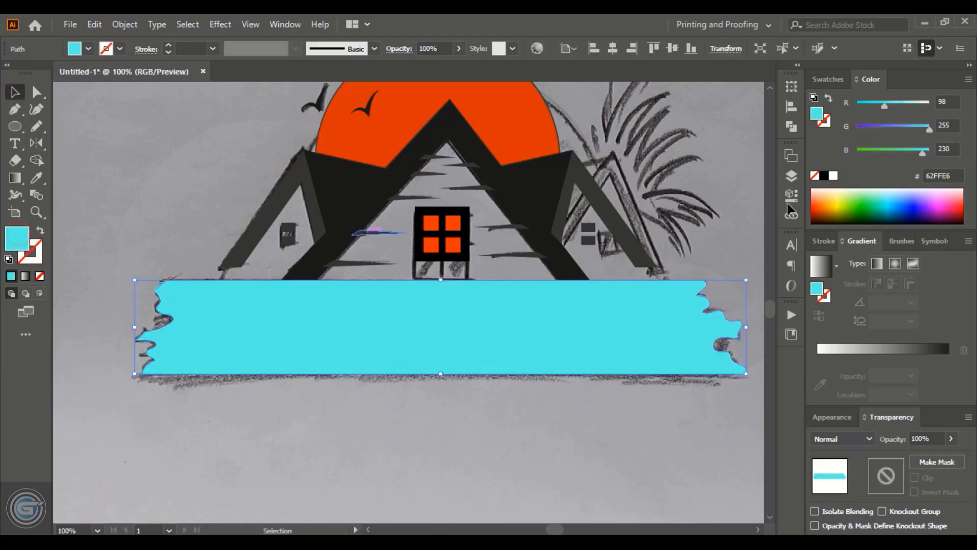
pyautogui.click(828, 175)
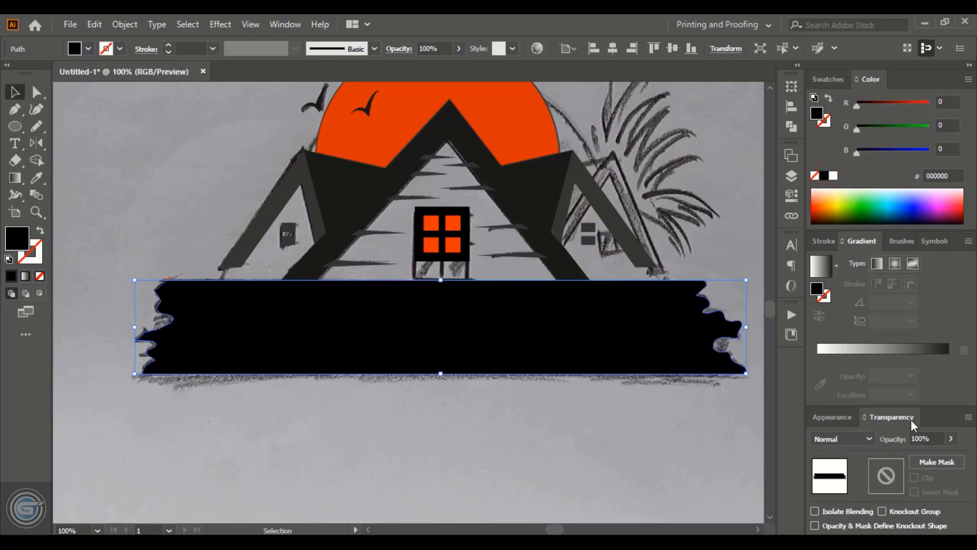
pyautogui.click(904, 454)
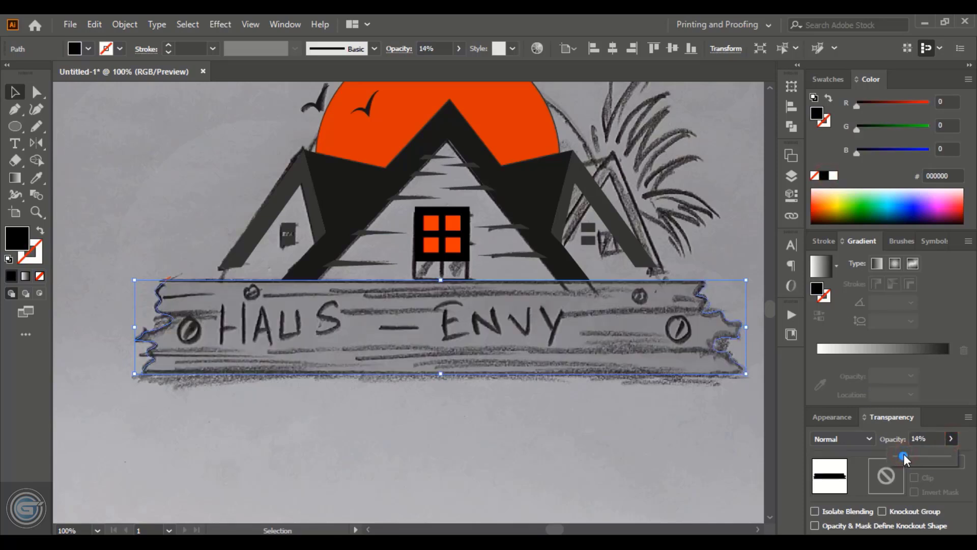
pyautogui.click(412, 427)
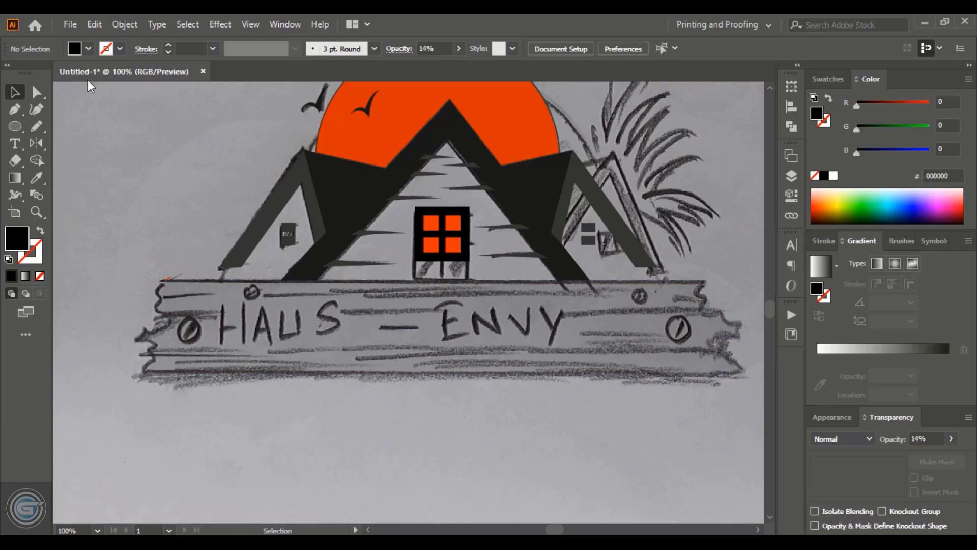
# - Add the point text HAUS-ENVY below the name board
pyautogui.press('t')
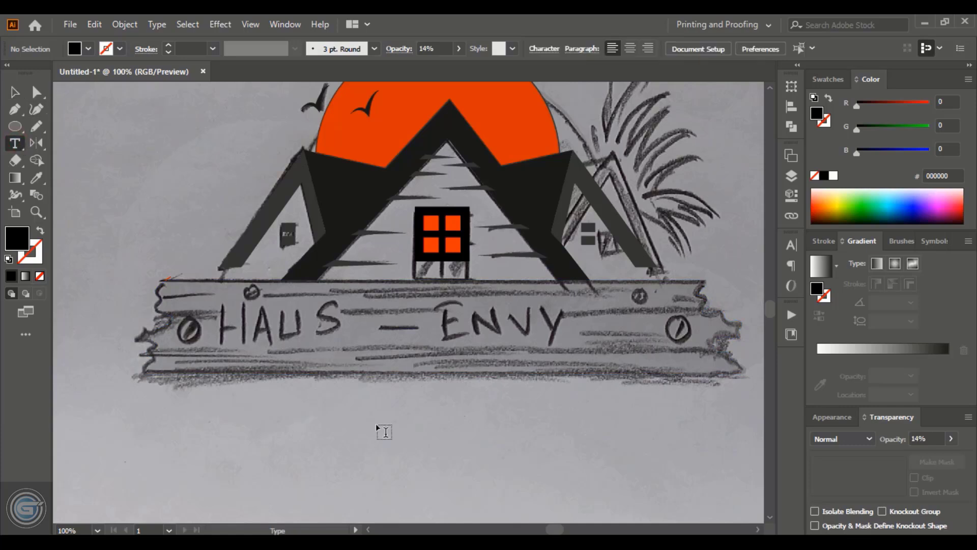
pyautogui.click(453, 414)
pyautogui.write('H')
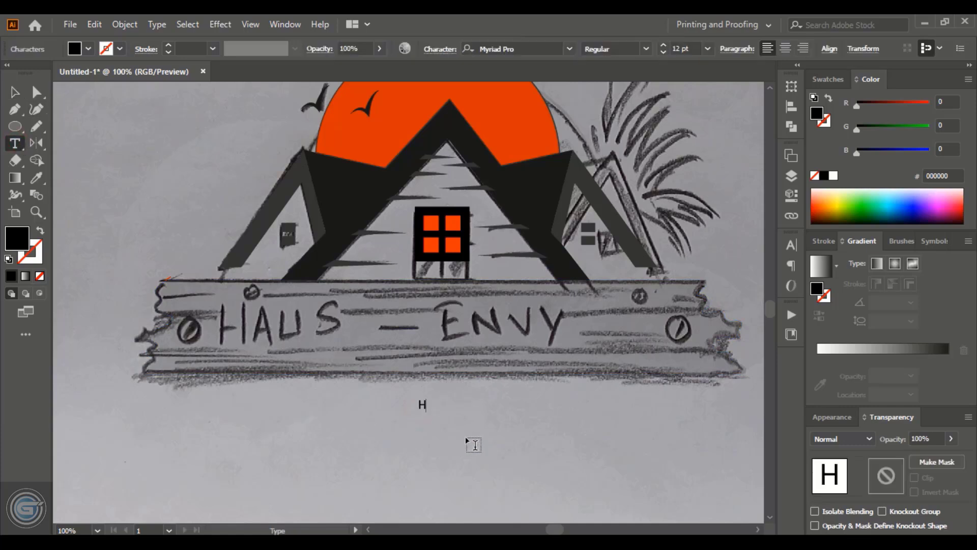
pyautogui.write('AUS-ENVY')
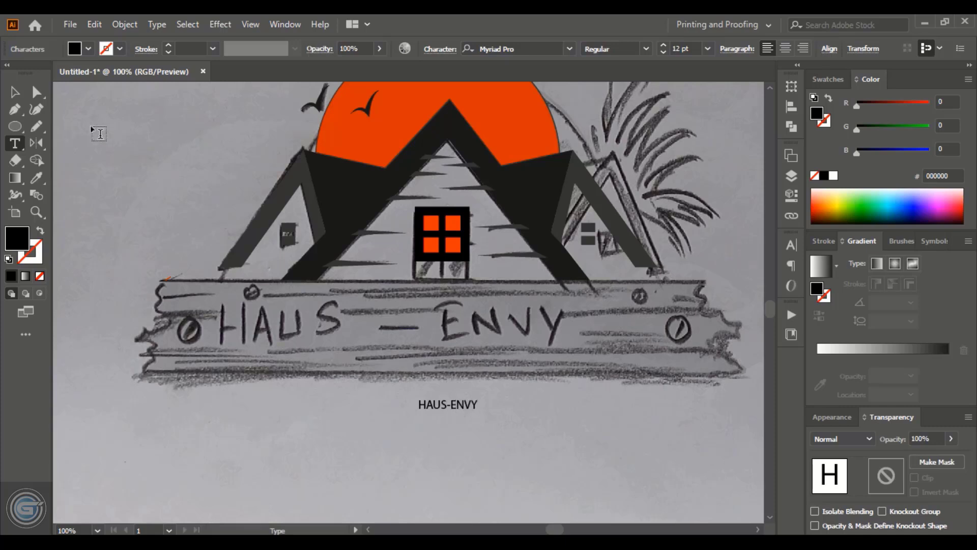
# - Enlarge the HAUS-ENVY text to about 75.5 pt and place it centrally on the name board
pyautogui.click(11, 93)
pyautogui.moveTo(485, 413); pyautogui.dragTo(639, 448)
pyautogui.moveTo(536, 390); pyautogui.dragTo(532, 349)
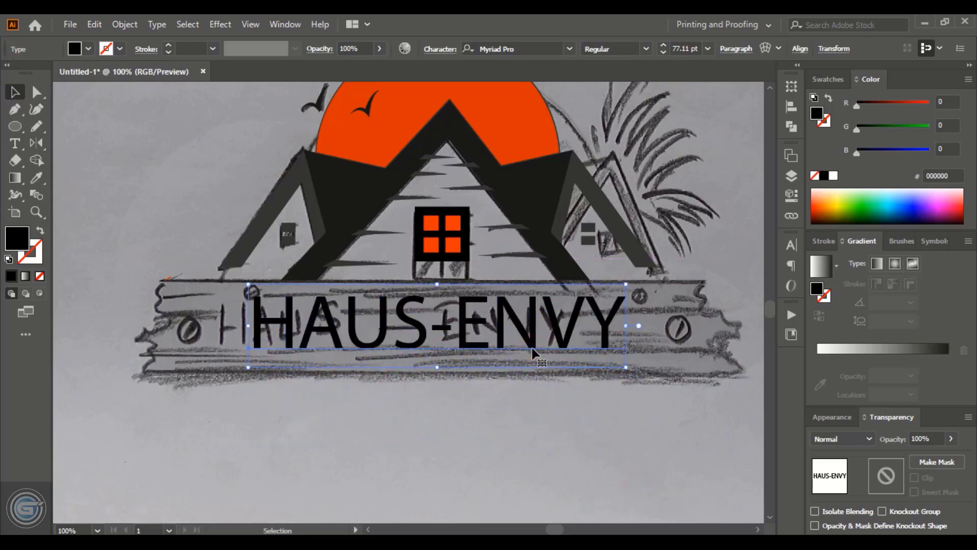
pyautogui.press('Down')
pyautogui.moveTo(625, 326); pyautogui.dragTo(619, 327)
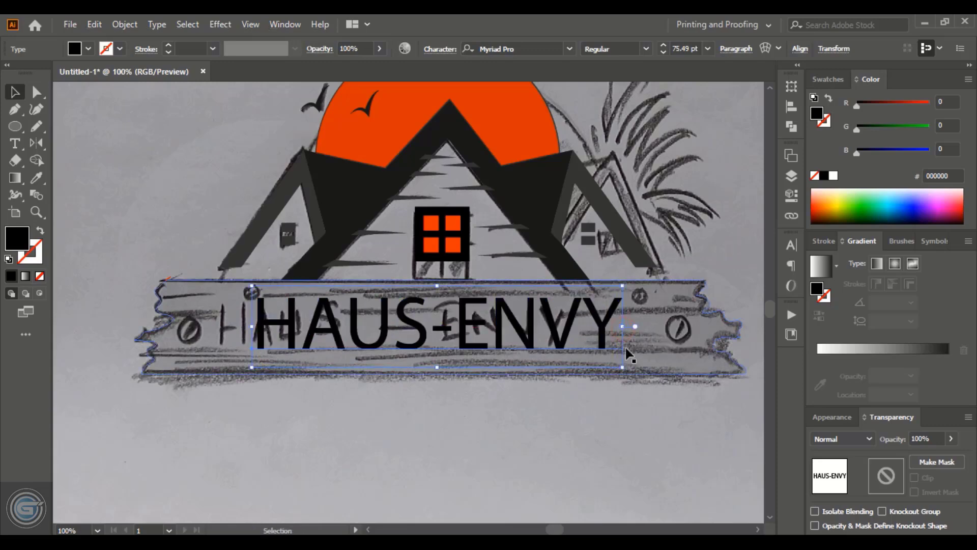
# - Change the HAUS-ENVY text to the Barings Bold font and centre it between the board's two large sketched screws
pyautogui.hscroll(4, 569, 133)
pyautogui.click(571, 48)
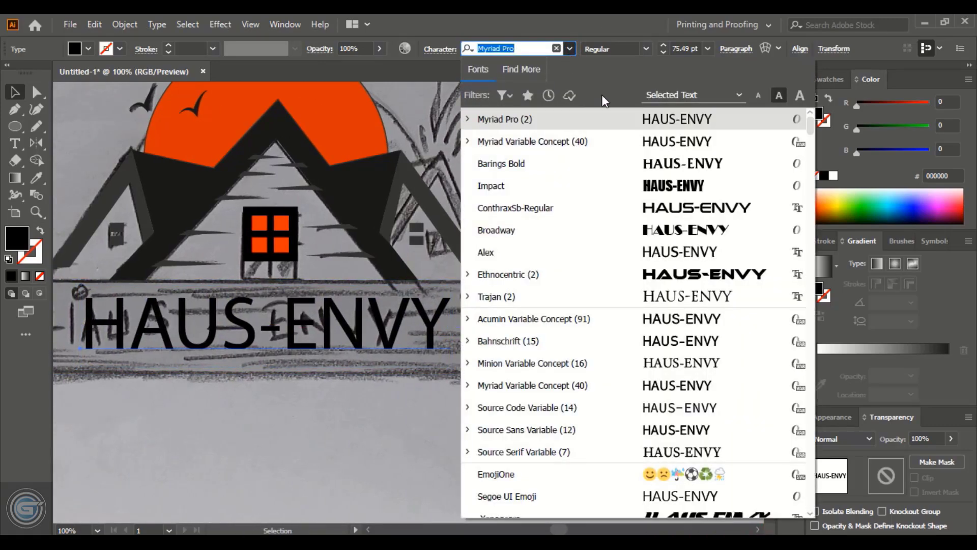
pyautogui.click(653, 162)
pyautogui.click(368, 529)
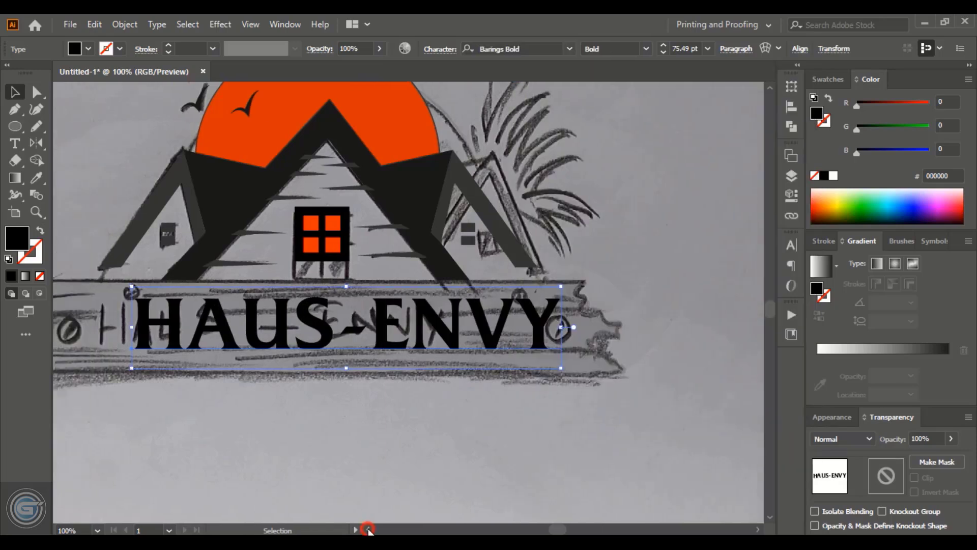
pyautogui.moveTo(557, 328); pyautogui.dragTo(528, 335)
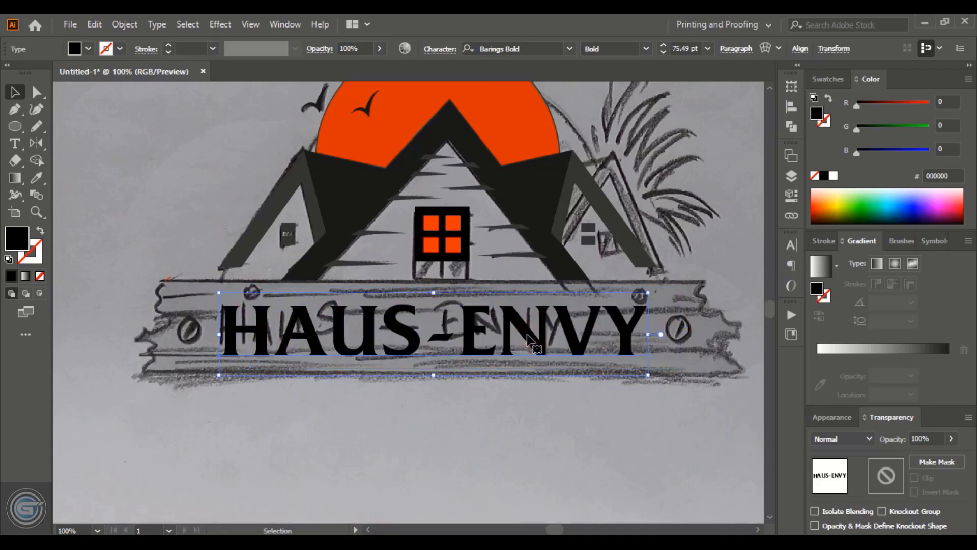
pyautogui.press('Right')
pyautogui.press('Right')
pyautogui.click(426, 431)
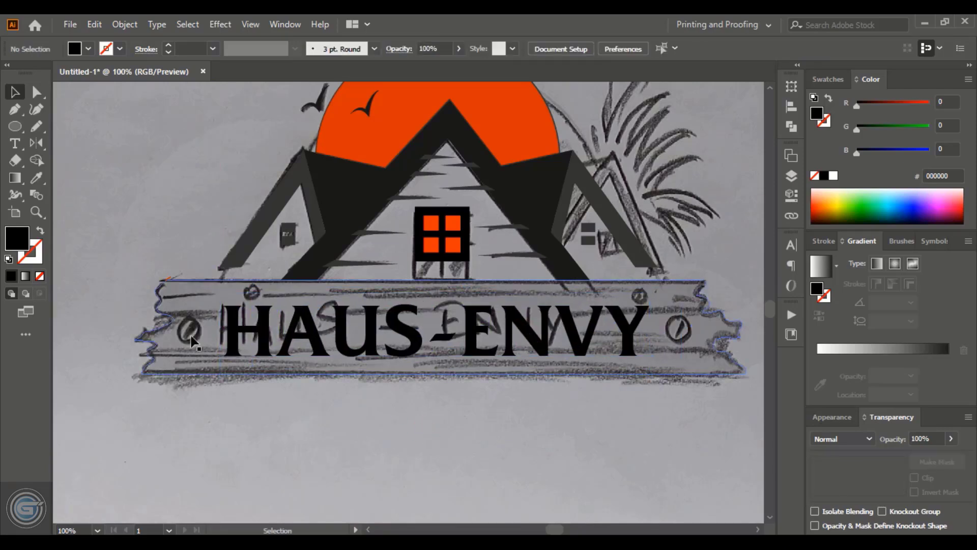
# - Draw a small black circle in the empty area beside the left roof as the screw's base
pyautogui.click(15, 128)
pyautogui.moveTo(164, 192); pyautogui.dragTo(195, 221)
pyautogui.click(14, 91)
pyautogui.click(129, 130)
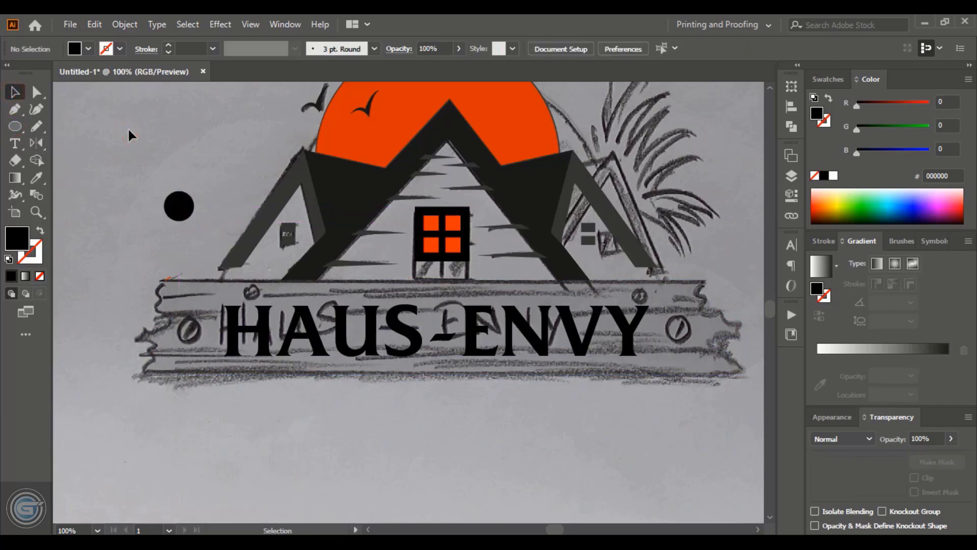
# - Copy the black circle in place, shrink the copy to about 22 px around its centre and fill it grey
pyautogui.click(181, 212)
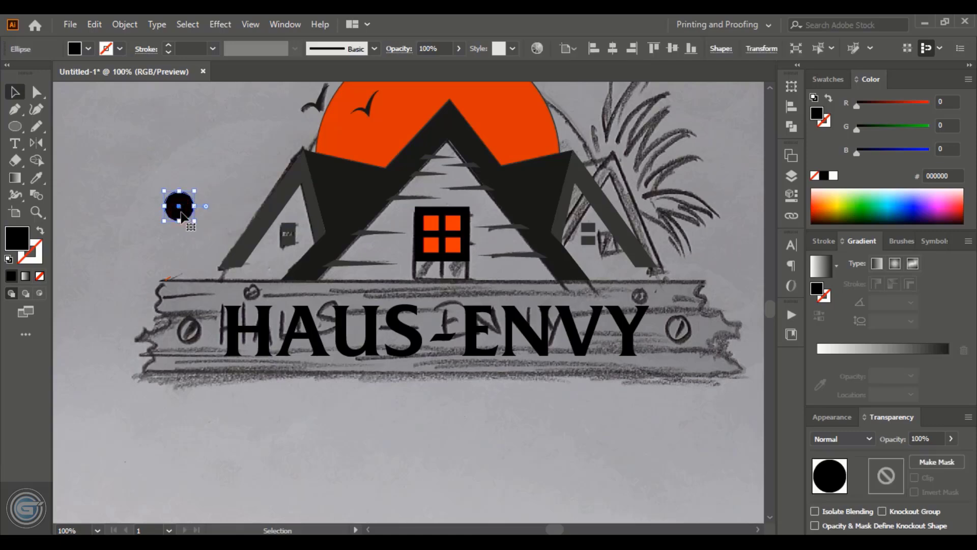
pyautogui.click(93, 25)
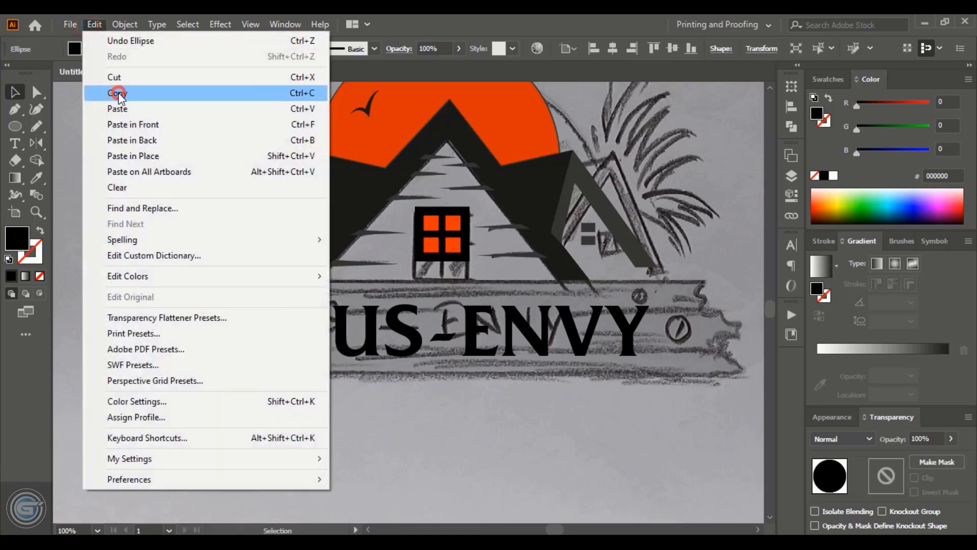
pyautogui.click(132, 156)
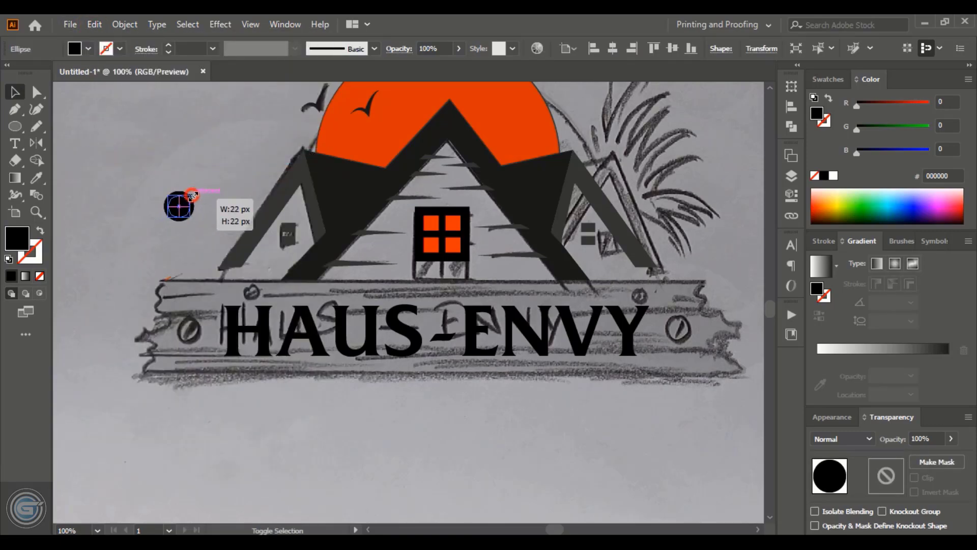
pyautogui.click(828, 79)
pyautogui.click(875, 165)
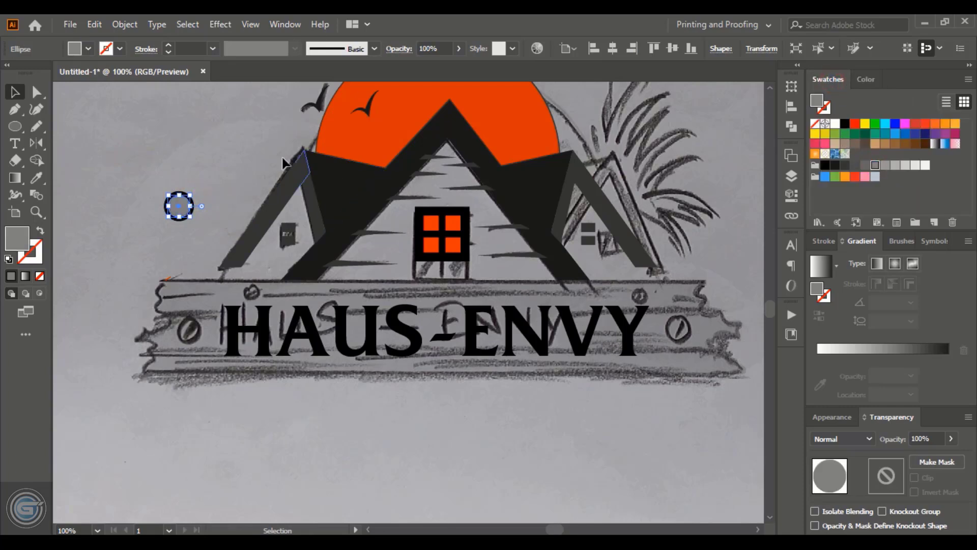
pyautogui.click(77, 219)
# - Nudge the grey inner circle slightly downward and enlarge it so the black rim is thicker at the top
pyautogui.moveTo(155, 179); pyautogui.dragTo(216, 260)
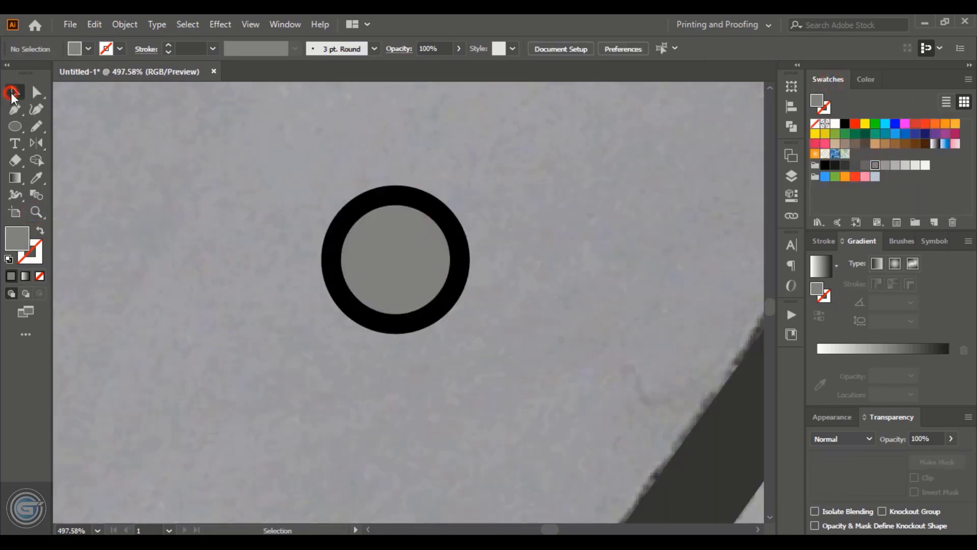
pyautogui.click(418, 267)
pyautogui.press('Down')
pyautogui.press('Down')
pyautogui.moveTo(395, 235); pyautogui.dragTo(394, 209)
pyautogui.click(512, 269)
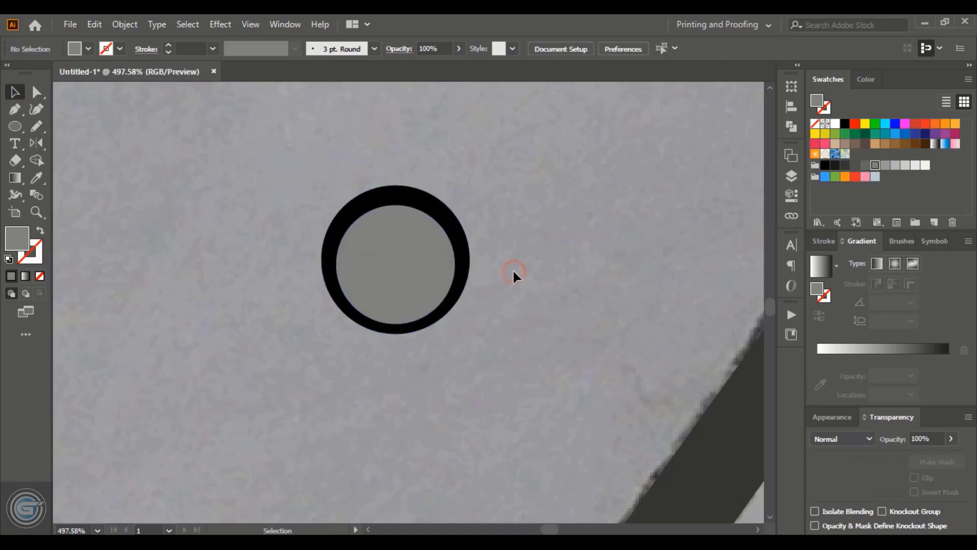
# - Draw a diagonal line across the screw head with the Pen tool and give it a 4 pt stroke
pyautogui.click(15, 110)
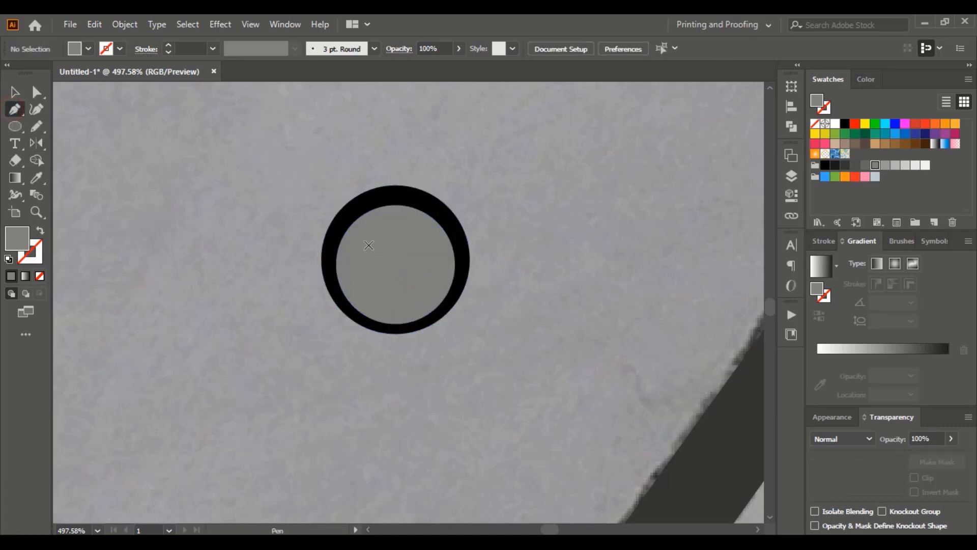
pyautogui.click(355, 210)
pyautogui.click(427, 330)
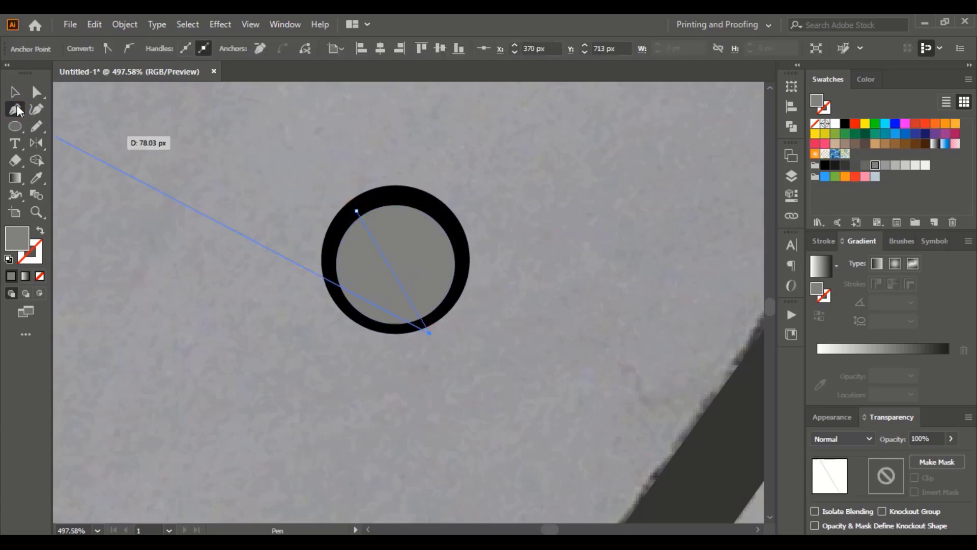
pyautogui.press('v')
pyautogui.click(360, 216)
pyautogui.click(168, 45)
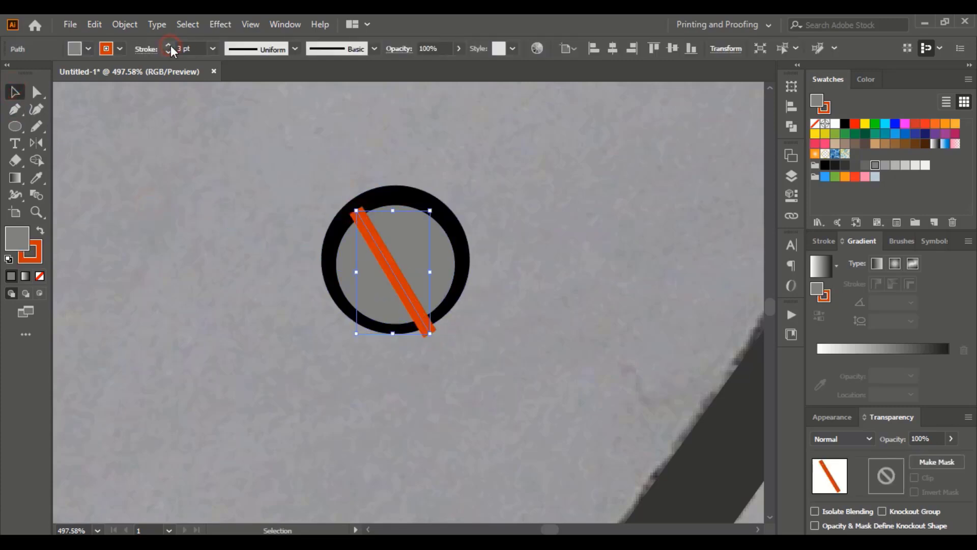
# - Expand the diagonal line's fill and stroke and subtract it from the grey circle with Minus Front to form the screw slot
pyautogui.click(124, 24)
pyautogui.click(183, 188)
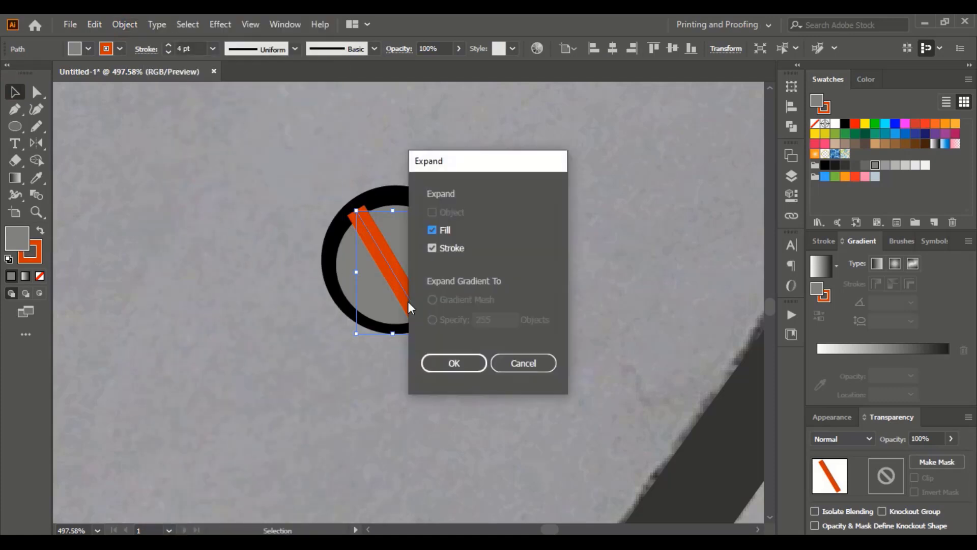
pyautogui.click(441, 363)
pyautogui.keyDown('shift'); pyautogui.click(415, 254); pyautogui.keyUp('shift')
pyautogui.click(786, 124)
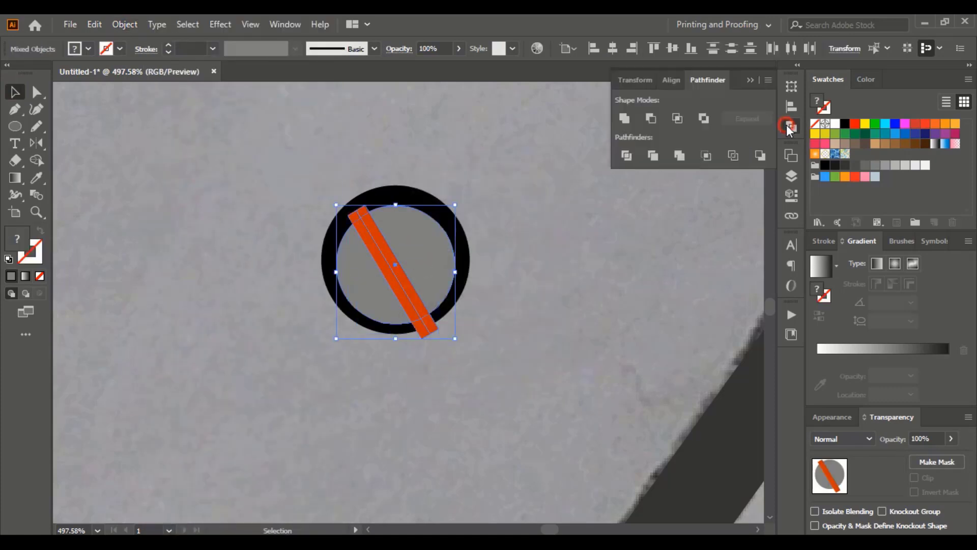
pyautogui.click(654, 118)
pyautogui.click(600, 232)
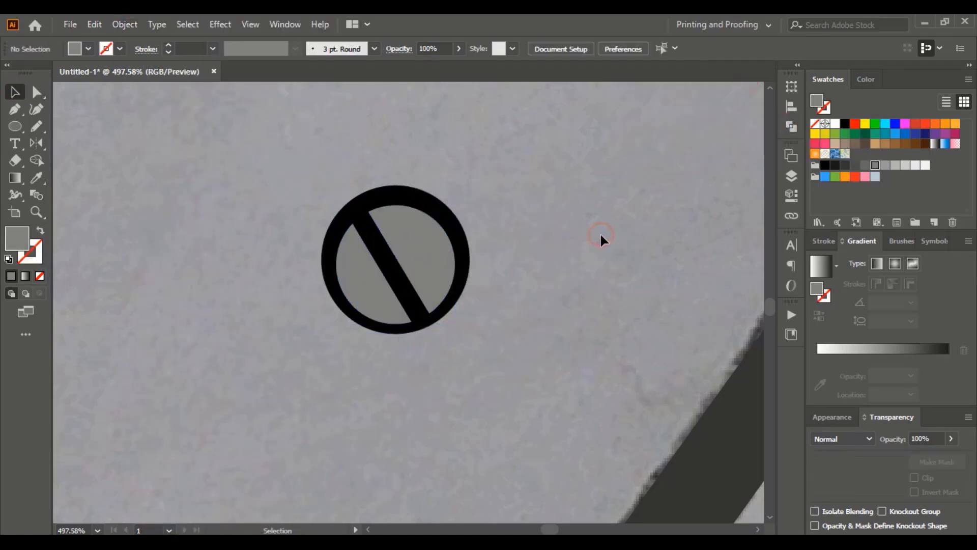
# - Group all the screw's parts into one object
pyautogui.hotkey('ctrl', '-')
pyautogui.hotkey('ctrl', '-')
pyautogui.moveTo(464, 345); pyautogui.dragTo(464, 345)
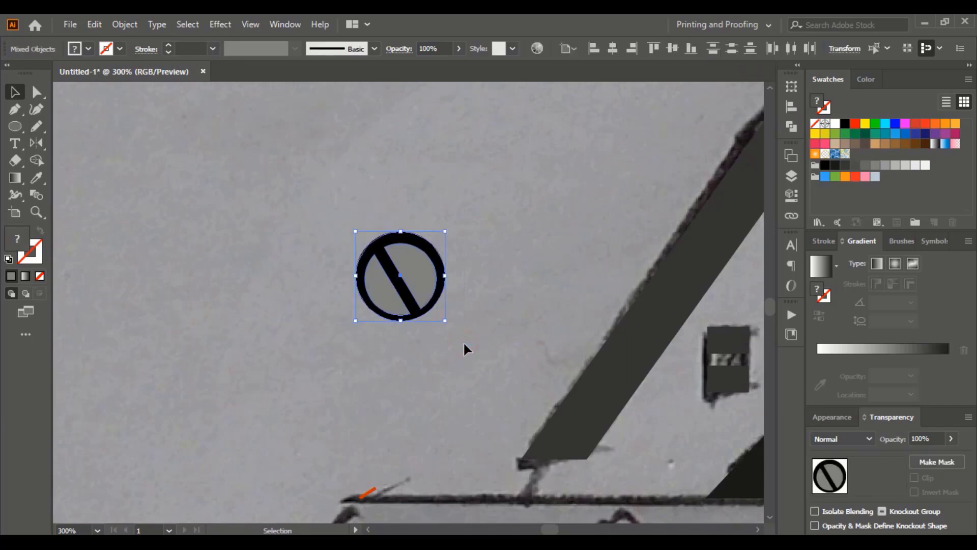
pyautogui.click(125, 25)
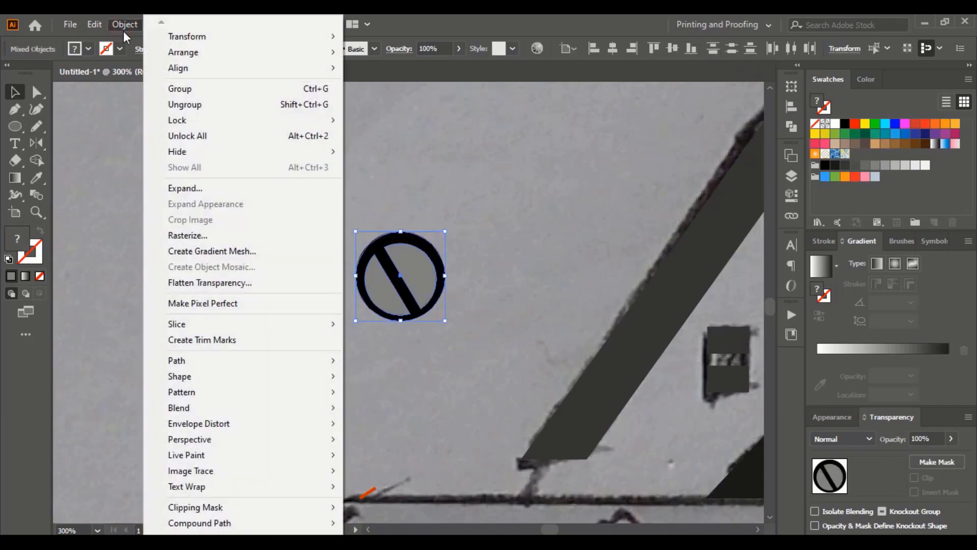
pyautogui.click(203, 105)
pyautogui.click(566, 202)
# - Place the screw at the left end of the board and a mirrored copy after the text at the right end
pyautogui.hotkey('ctrl', '1')
pyautogui.hotkey('ctrl', '-')
pyautogui.click(758, 529)
pyautogui.moveTo(268, 229); pyautogui.dragTo(601, 311)
pyautogui.click(347, 371)
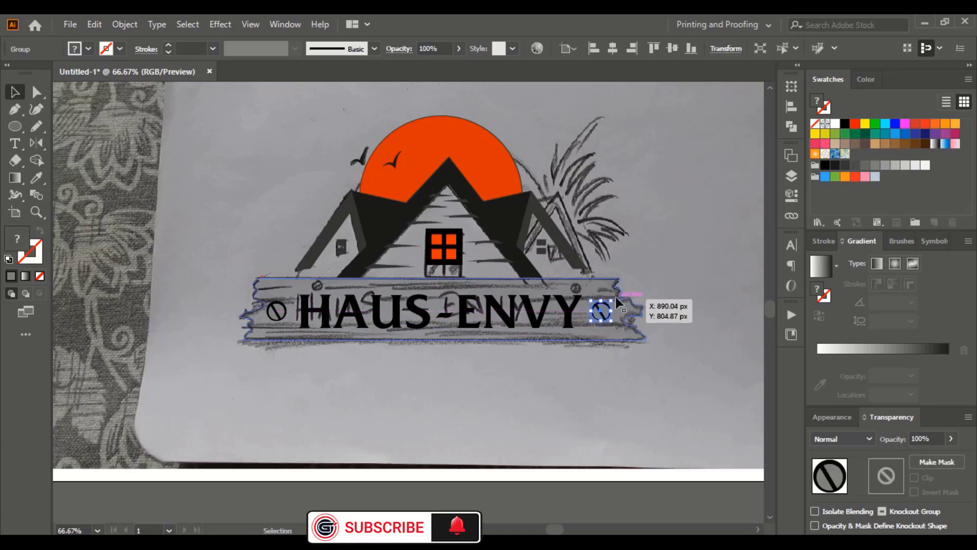
pyautogui.click(635, 404)
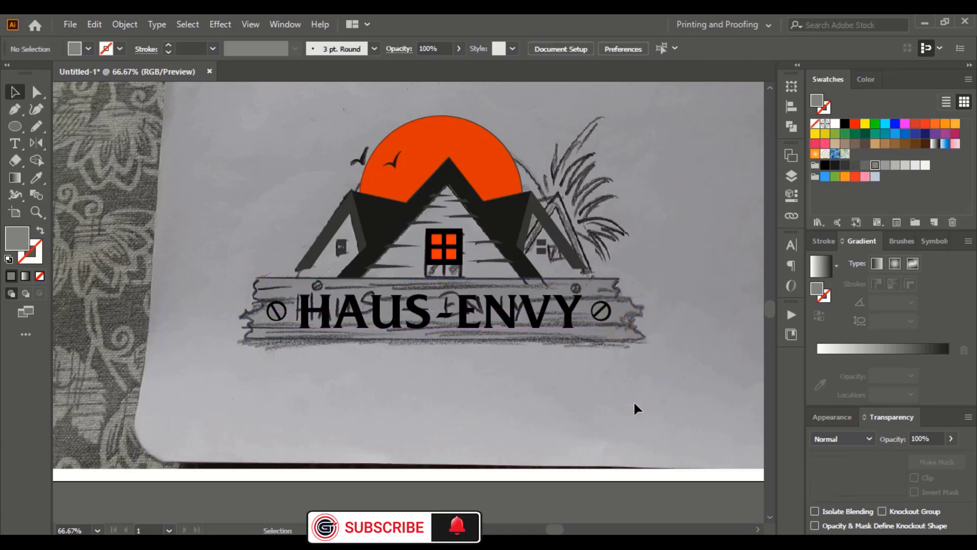
# - Place a smaller copy of the left screw over the small sketched screw above the letter H
pyautogui.hotkey('ctrl', '+')
pyautogui.hotkey('ctrl', '+')
pyautogui.moveTo(112, 321); pyautogui.dragTo(213, 275)
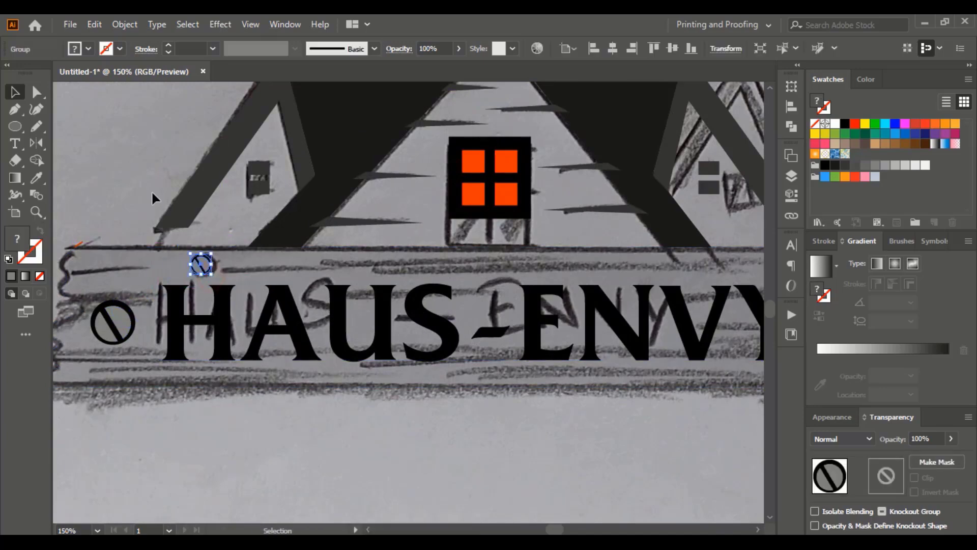
pyautogui.click(152, 199)
# - Copy the small screw to the right end of the board, next to the small sketched screw above the letter Y
pyautogui.hotkey('ctrl', '-')
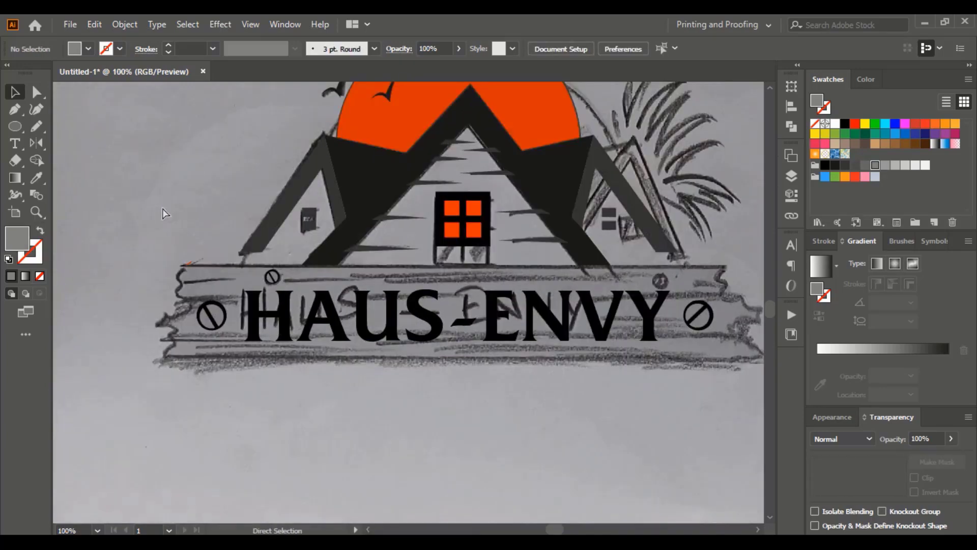
pyautogui.moveTo(272, 278); pyautogui.dragTo(634, 275)
pyautogui.click(732, 226)
# - Draw the palm's first frond cluster freehand over the sketch, beside the sun, with the Pencil tool in dark green
pyautogui.click(740, 222)
pyautogui.scroll(1, 663, 167)
pyautogui.press('n')
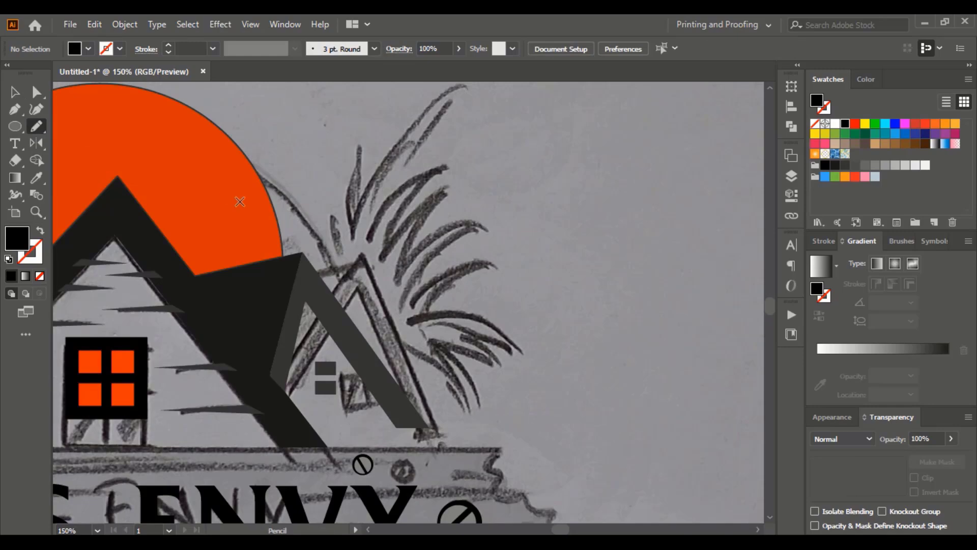
pyautogui.scroll(1, 394, 298)
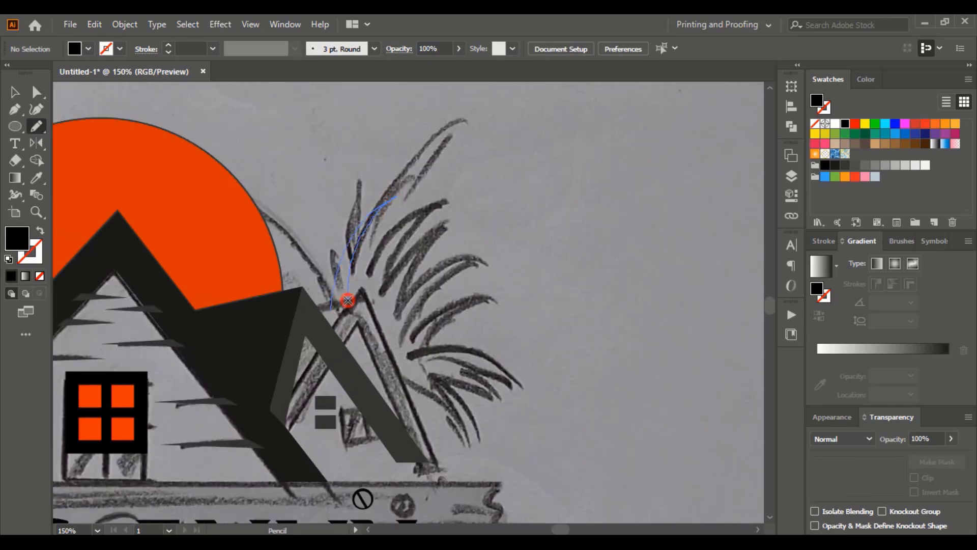
pyautogui.moveTo(353, 350); pyautogui.dragTo(360, 362)
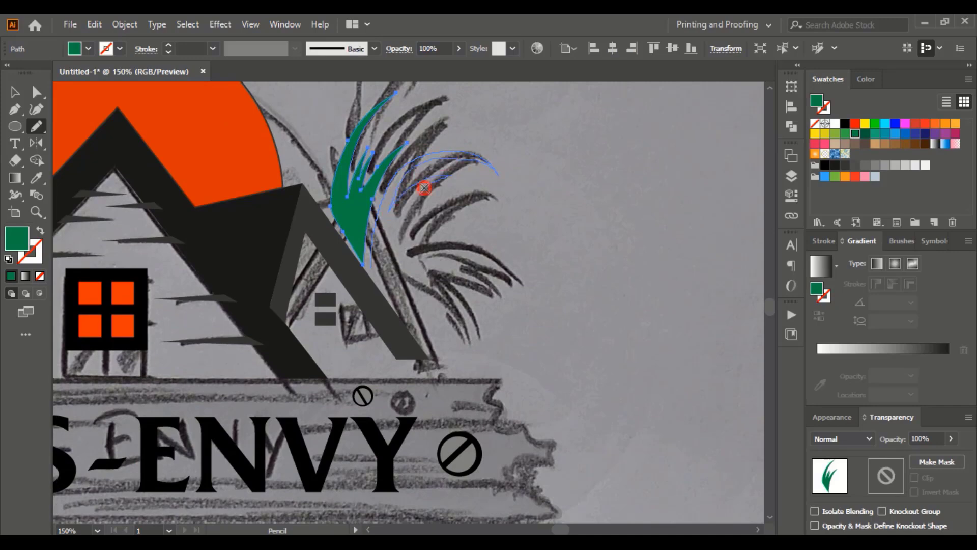
# - Draw the palm's middle frond cluster freehand over the sketch and give it the first cluster's dark green fill
pyautogui.moveTo(405, 318); pyautogui.dragTo(372, 268)
pyautogui.click(36, 178)
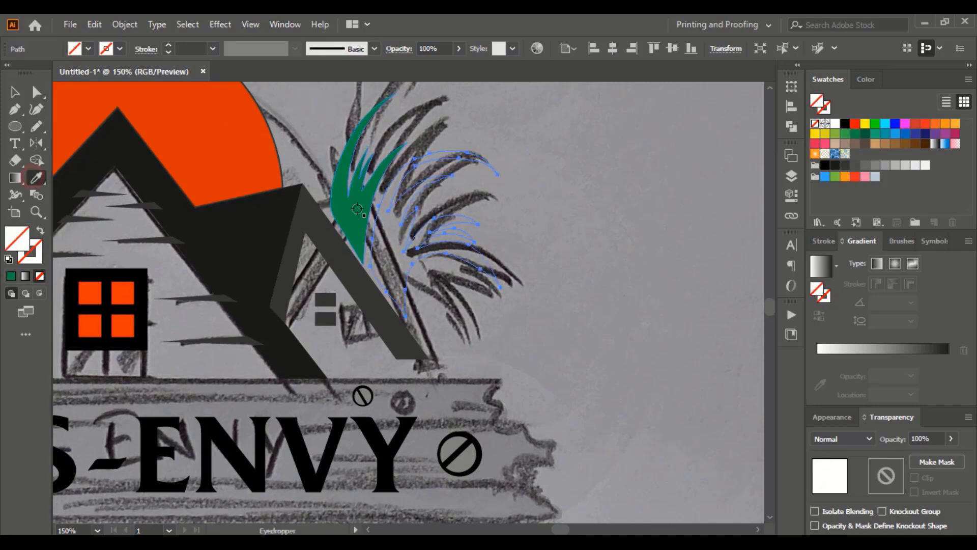
pyautogui.click(352, 218)
# - Draw the lowest, drooping frond cluster freehand over the sketch and fill it with the same dark green
pyautogui.click(36, 127)
pyautogui.scroll(-2, 414, 229)
pyautogui.moveTo(413, 228); pyautogui.dragTo(444, 221)
pyautogui.moveTo(412, 257); pyautogui.dragTo(413, 229)
pyautogui.click(36, 178)
pyautogui.click(389, 193)
pyautogui.click(15, 92)
pyautogui.click(509, 336)
# - Unlock the sketch photo and move it completely off the artboard, past its left edge
pyautogui.hotkey('ctrl', '-')
pyautogui.hotkey('ctrl', '-')
pyautogui.hotkey('ctrl', '-')
pyautogui.hotkey('ctrl', '-')
pyautogui.hotkey('ctrl', '-')
pyautogui.scroll(2, 508, 335)
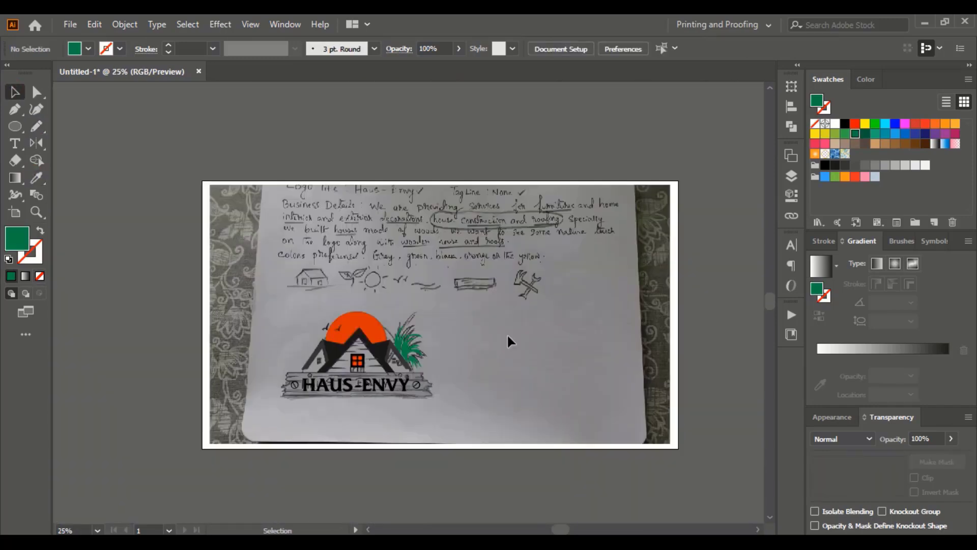
pyautogui.click(125, 26)
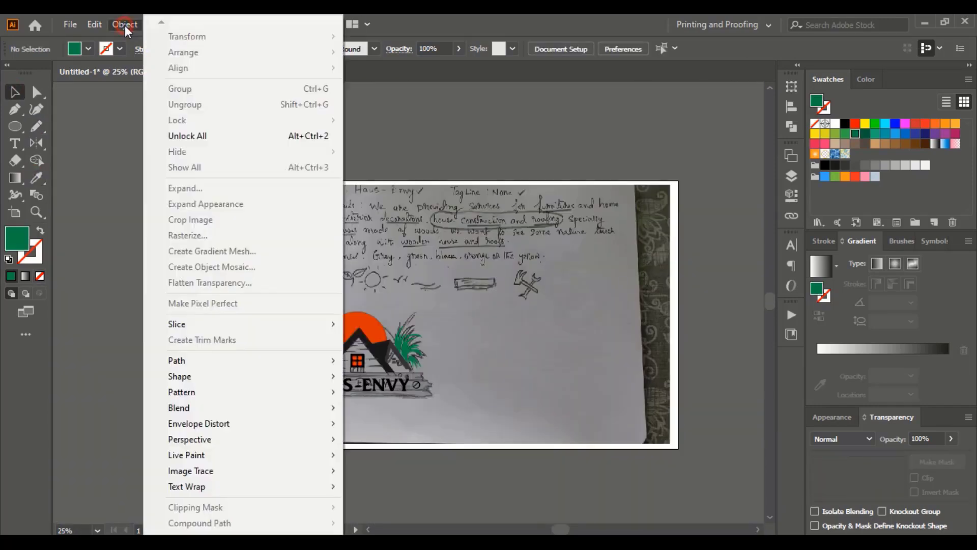
pyautogui.click(198, 133)
pyautogui.click(474, 158)
pyautogui.moveTo(570, 305); pyautogui.dragTo(189, 309)
pyautogui.moveTo(247, 359); pyautogui.dragTo(152, 362)
pyautogui.click(290, 289)
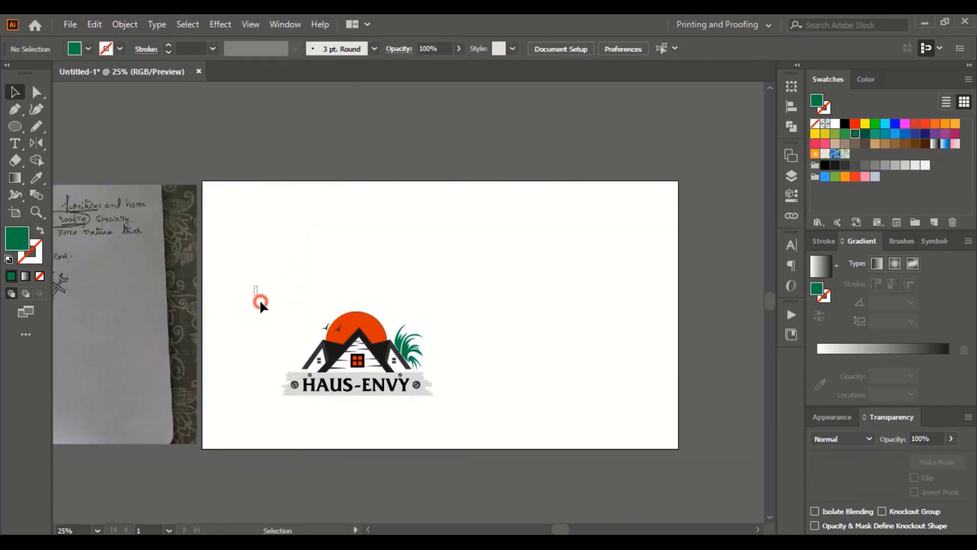
# - Select the whole logo, enlarge it and centre it on the artboard
pyautogui.moveTo(474, 397); pyautogui.dragTo(483, 414)
pyautogui.moveTo(435, 355); pyautogui.dragTo(493, 304)
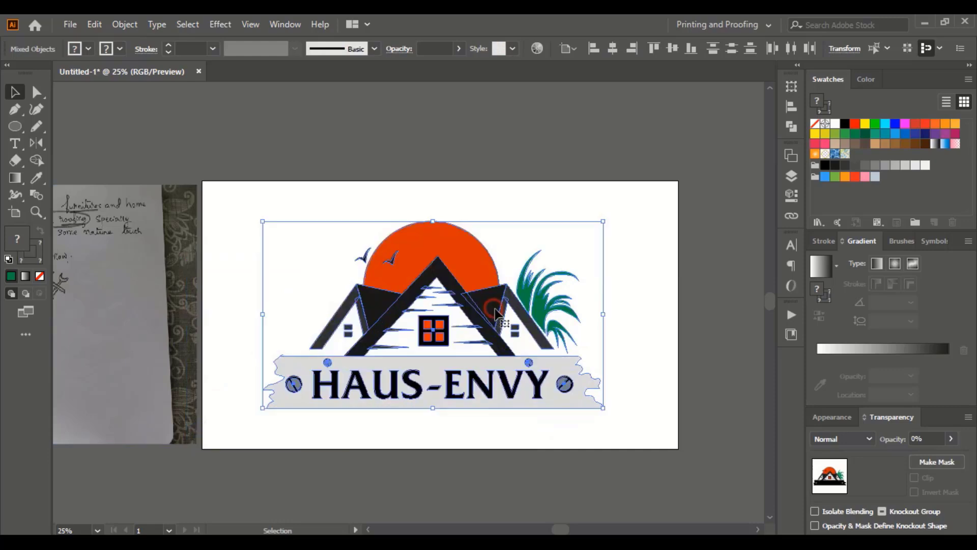
pyautogui.click(645, 319)
# - Remove the sun's fill, leaving only its outline
pyautogui.hotkey('ctrl', '=')
pyautogui.click(537, 163)
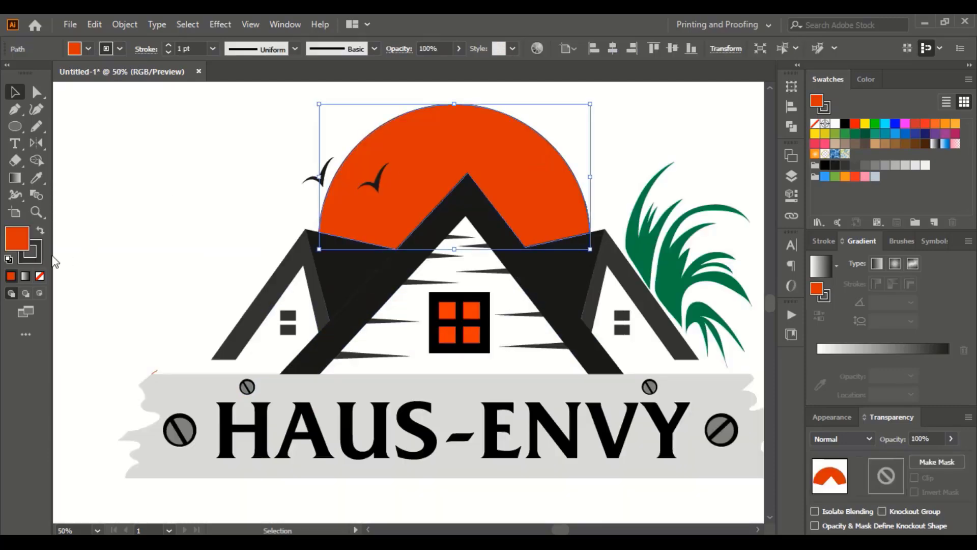
pyautogui.click(40, 276)
pyautogui.click(201, 249)
# - Trace the palm frond cluster nearest the sun with the Pen tool as one smooth closed outline with pointed tips
pyautogui.moveTo(343, 206); pyautogui.dragTo(483, 150)
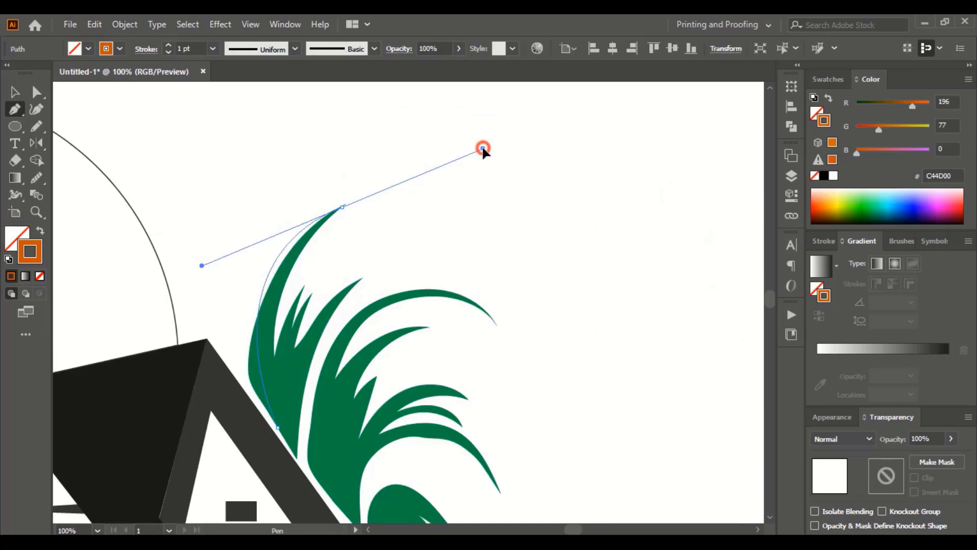
pyautogui.click(343, 207)
pyautogui.scroll(-3, 343, 207)
pyautogui.moveTo(277, 303); pyautogui.dragTo(307, 410)
pyautogui.click(278, 303)
pyautogui.moveTo(301, 223); pyautogui.dragTo(312, 198)
pyautogui.moveTo(292, 296); pyautogui.dragTo(288, 311)
pyautogui.moveTo(305, 241); pyautogui.dragTo(314, 217)
pyautogui.moveTo(295, 319); pyautogui.dragTo(293, 361)
pyautogui.moveTo(345, 229); pyautogui.dragTo(380, 203)
pyautogui.click(344, 229)
pyautogui.moveTo(295, 390); pyautogui.dragTo(287, 497)
pyautogui.click(294, 390)
pyautogui.click(279, 361)
# - Replace the pencilled cluster nearest the sun with the newly traced shape, filled dark green
pyautogui.press('v')
pyautogui.click(508, 190)
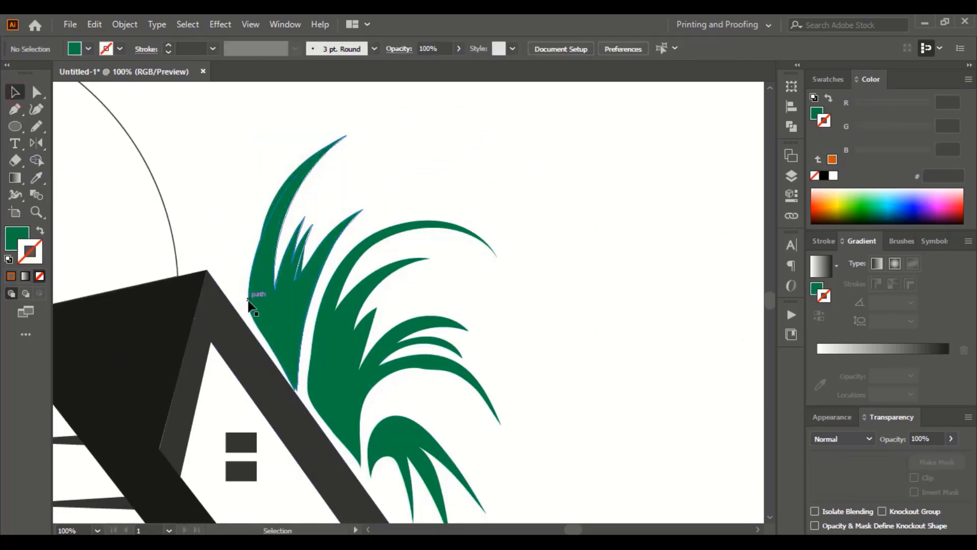
pyautogui.moveTo(284, 246); pyautogui.dragTo(285, 230)
pyautogui.scroll(-2, 512, 300)
pyautogui.click(512, 300)
# - Trace the upper two fronds of the middle palm cluster with the Pen tool, using an unfilled E13200 outline
pyautogui.press('p')
pyautogui.click(303, 353)
pyautogui.moveTo(387, 212); pyautogui.dragTo(461, 201)
pyautogui.click(387, 213)
pyautogui.click(39, 231)
pyautogui.click(816, 209)
pyautogui.moveTo(328, 284); pyautogui.dragTo(315, 317)
pyautogui.moveTo(465, 242); pyautogui.dragTo(562, 287)
pyautogui.click(465, 242)
# - Trace the middle cluster's remaining fronds, close the outline and fill it with the palm's dark green
pyautogui.moveTo(332, 305); pyautogui.dragTo(284, 395)
pyautogui.click(331, 305)
pyautogui.moveTo(478, 321); pyautogui.dragTo(526, 434)
pyautogui.scroll(-1, 478, 321)
pyautogui.click(478, 304)
pyautogui.moveTo(352, 293); pyautogui.dragTo(263, 359)
pyautogui.click(351, 292)
pyautogui.moveTo(426, 303); pyautogui.dragTo(452, 344)
pyautogui.click(427, 303)
pyautogui.click(332, 325)
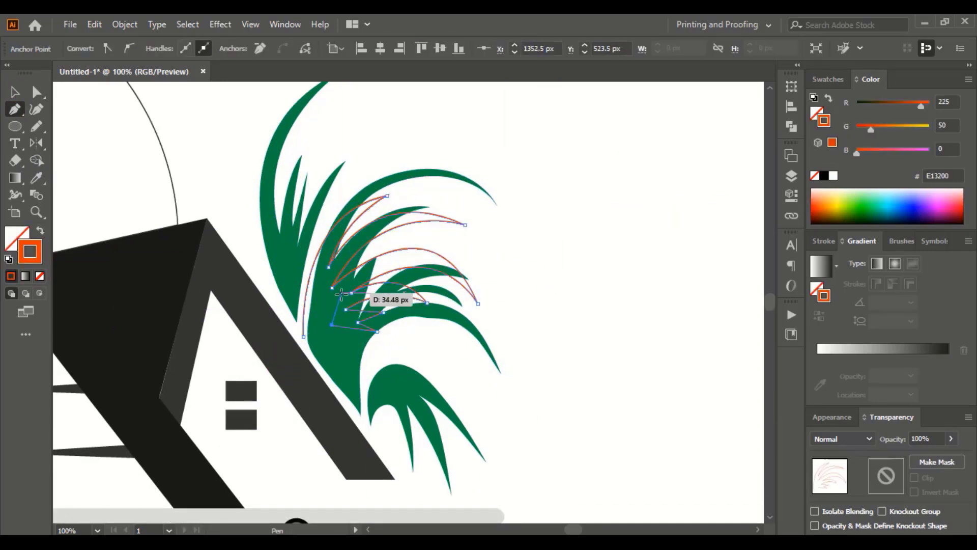
pyautogui.click(341, 293)
pyautogui.moveTo(303, 336); pyautogui.dragTo(279, 383)
pyautogui.press('i')
# - Trace the lowest palm frond cluster with the Pen tool as a closed dark green shape with several drooping tips
pyautogui.scroll(-4, 386, 284)
pyautogui.click(317, 273)
pyautogui.moveTo(406, 294); pyautogui.dragTo(446, 319)
pyautogui.click(377, 291)
pyautogui.click(448, 352)
pyautogui.click(377, 305)
pyautogui.click(449, 384)
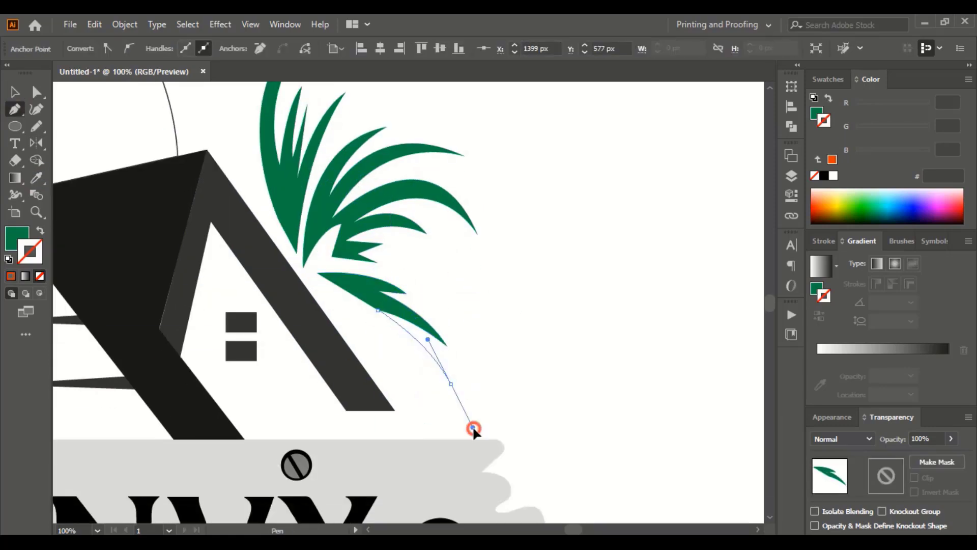
pyautogui.click(378, 336)
pyautogui.click(404, 361)
pyautogui.click(329, 292)
# - Give the sun the window panes' orange fill without a stroke, using the Eyedropper
pyautogui.click(327, 239)
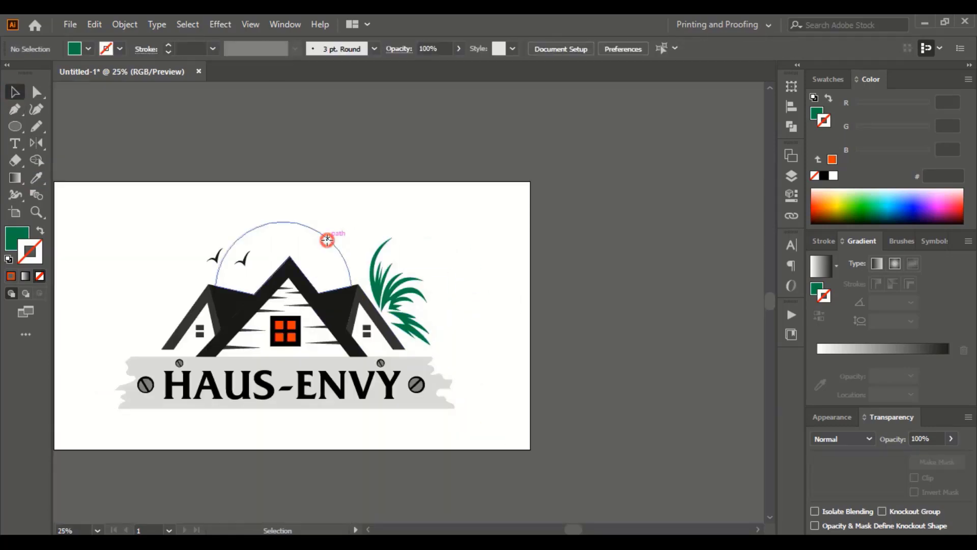
pyautogui.click(327, 240)
pyautogui.press('i')
pyautogui.click(285, 329)
pyautogui.press('v')
pyautogui.hotkey('ctrl', 'shift', 'a')
# - Apply a linear gradient to the sun and set its first colour stop to orange
pyautogui.hscroll(-5, 557, 259)
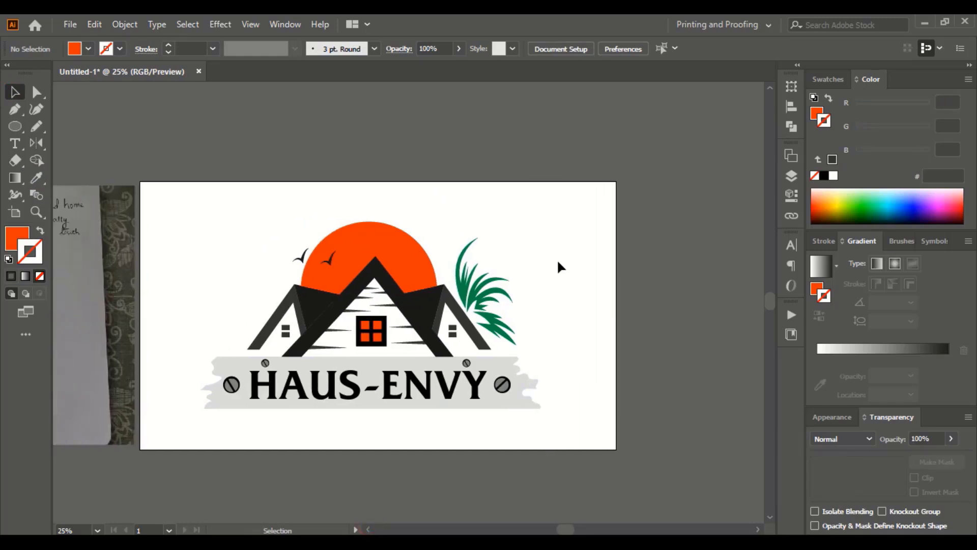
pyautogui.hotkey('ctrl', '+')
pyautogui.hotkey('ctrl', '+')
pyautogui.scroll(2, 557, 258)
pyautogui.click(370, 220)
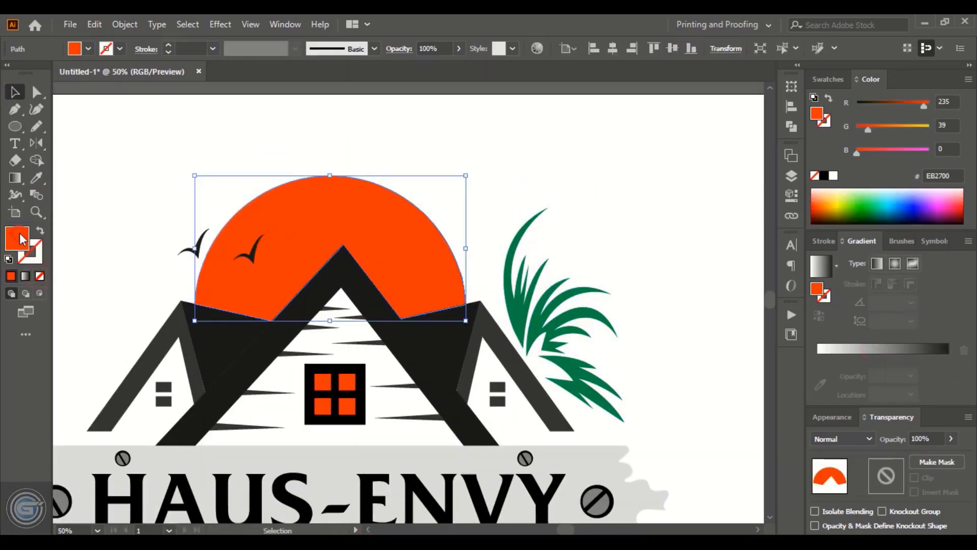
pyautogui.click(879, 349)
pyautogui.doubleClick(817, 358)
pyautogui.click(881, 400)
# - Add a yellow FCEE21 stop near the middle of the sun's gradient and set the end stop to orange F15A24
pyautogui.click(885, 359)
pyautogui.doubleClick(885, 358)
pyautogui.click(910, 401)
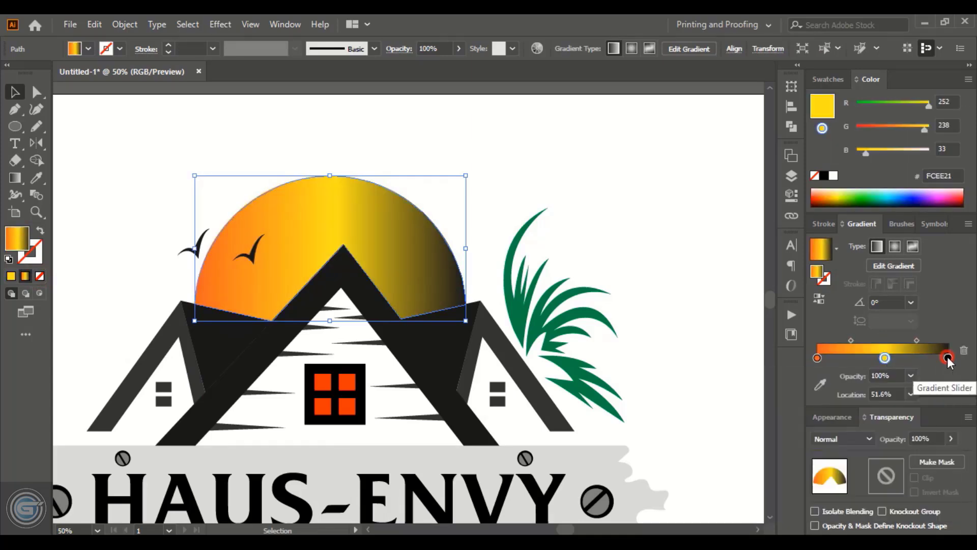
pyautogui.doubleClick(948, 358)
pyautogui.click(881, 401)
# - Run the sun's gradient vertically from its top to its base and shift the first stop from orange to yellow
pyautogui.click(17, 180)
pyautogui.moveTo(336, 174); pyautogui.dragTo(330, 313)
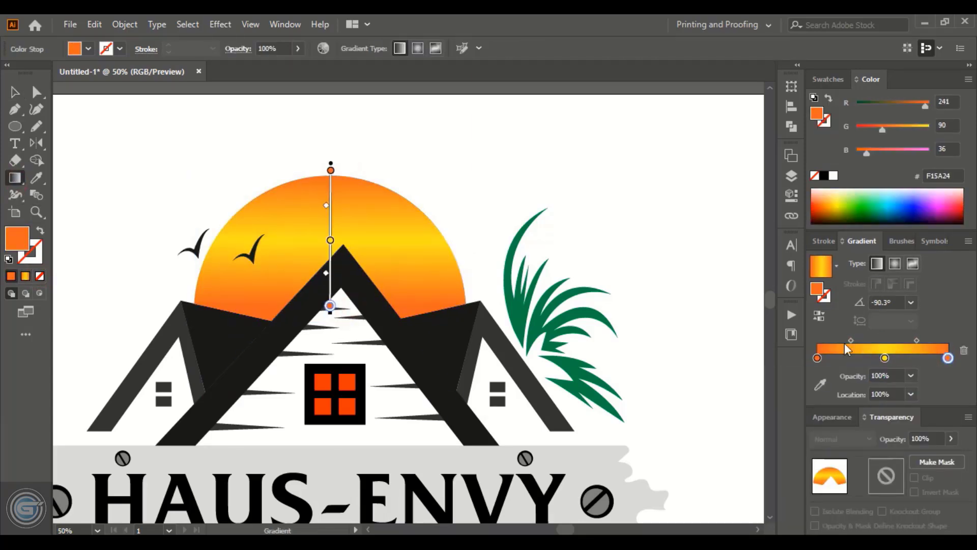
pyautogui.click(817, 358)
pyautogui.moveTo(883, 129); pyautogui.dragTo(924, 125)
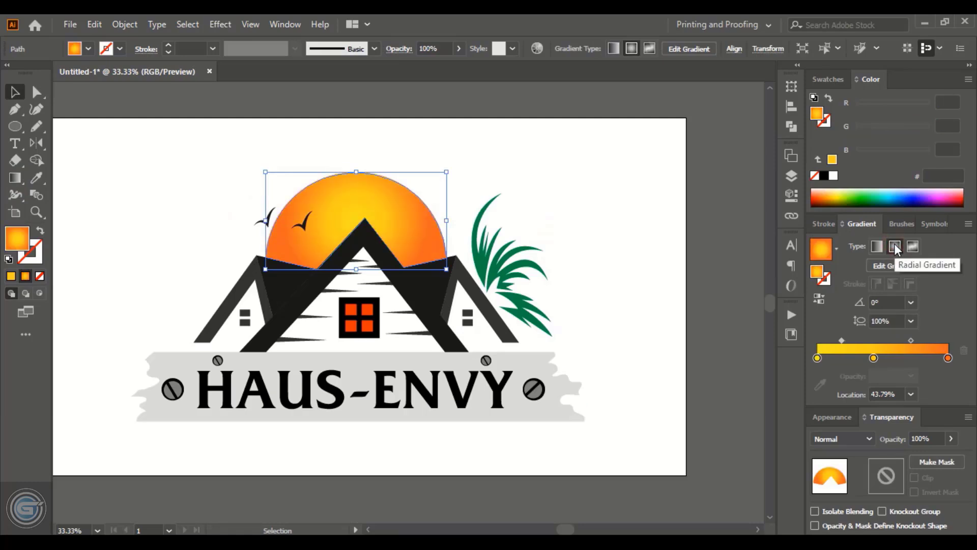
# - Switch the sun's gradient to radial and set its radius to end at the sun's right edge
pyautogui.click(894, 263)
pyautogui.moveTo(477, 248); pyautogui.dragTo(448, 248)
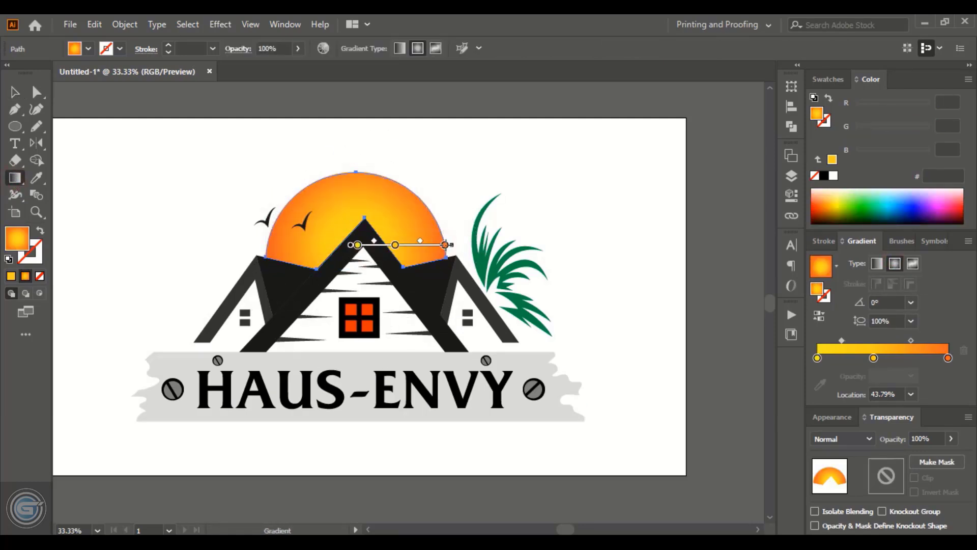
pyautogui.click(15, 93)
pyautogui.click(520, 193)
# - Lighten the outer orange stop of the sun's gradient to F17624 by raising its green value to 118
pyautogui.click(417, 214)
pyautogui.click(948, 357)
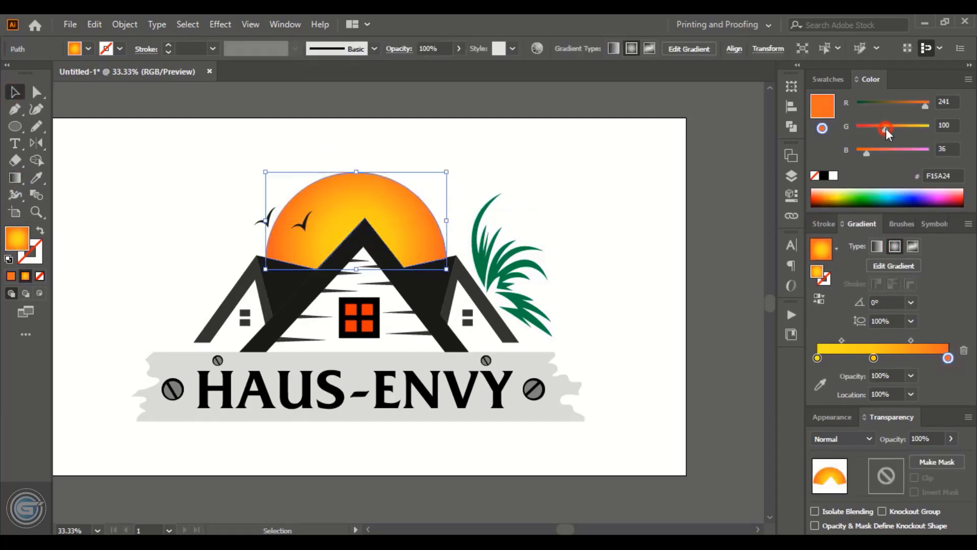
pyautogui.click(576, 245)
# - Apply the sun's gradient to the HAUS-ENVY lettering with the Eyedropper
pyautogui.click(455, 398)
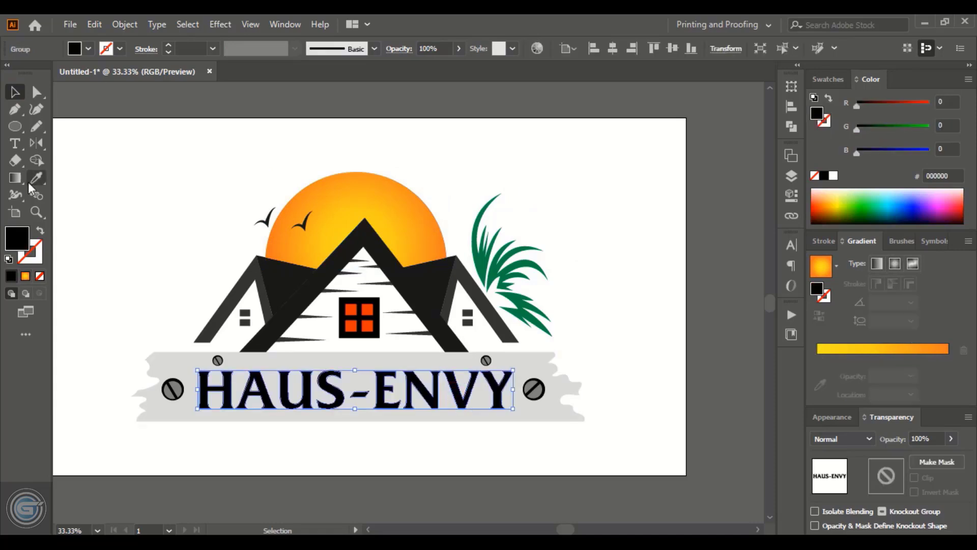
pyautogui.click(36, 177)
pyautogui.click(383, 199)
# - Make the lettering's gradient linear and run it from yellow at the top to orange at the bottom
pyautogui.click(14, 177)
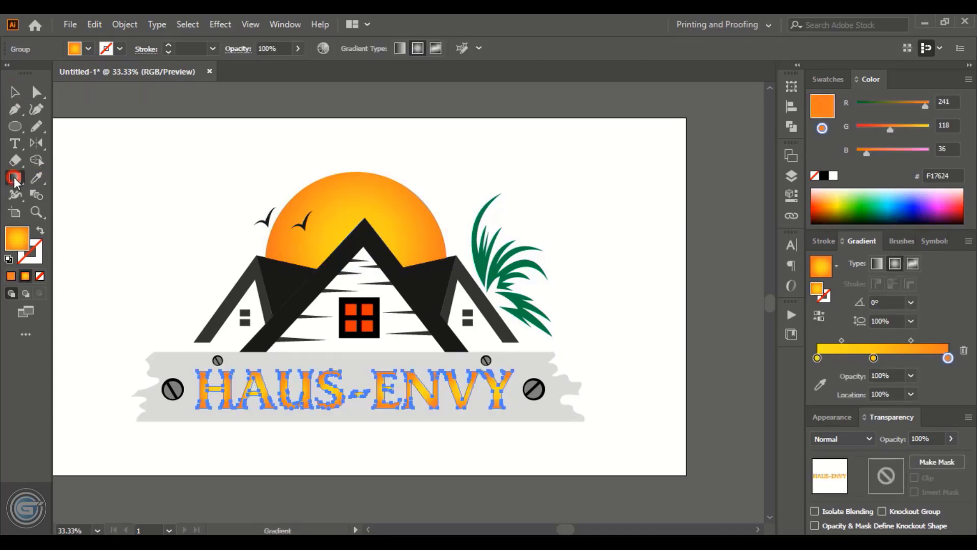
pyautogui.moveTo(381, 369); pyautogui.dragTo(381, 410)
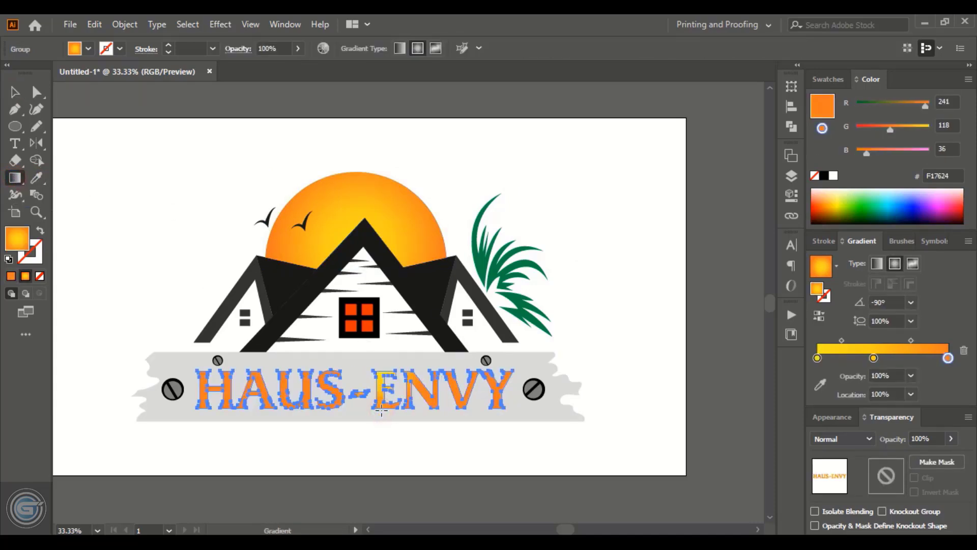
pyautogui.click(877, 263)
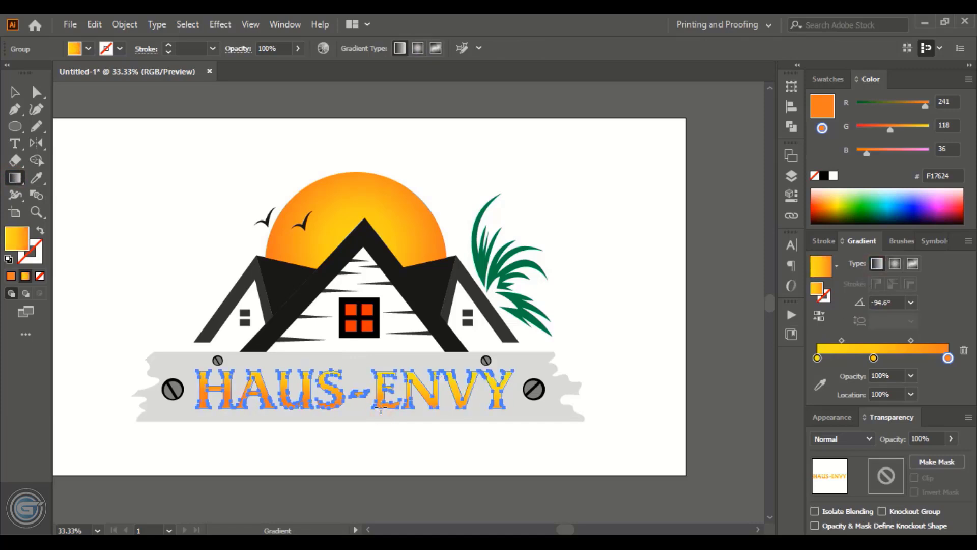
pyautogui.press('v')
pyautogui.click(177, 207)
# - Raise the name board's opacity to 100% and shift its upper-left corner anchor slightly outward to the left
pyautogui.click(170, 359)
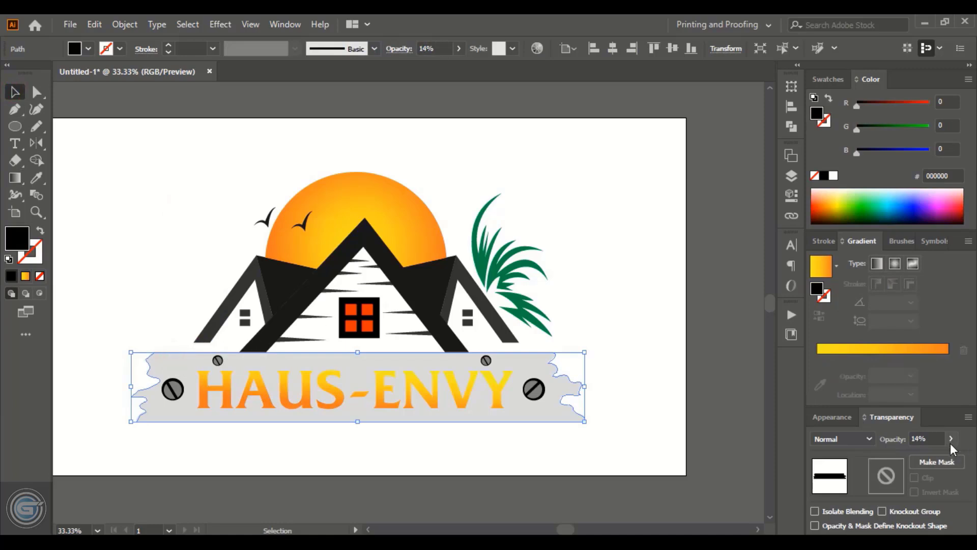
pyautogui.moveTo(905, 457); pyautogui.dragTo(972, 459)
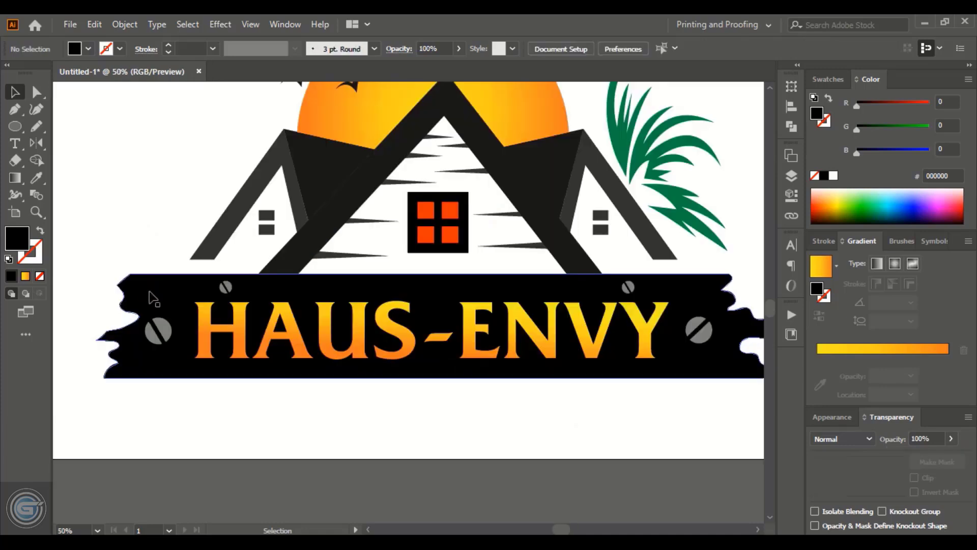
pyautogui.click(150, 292)
pyautogui.click(31, 92)
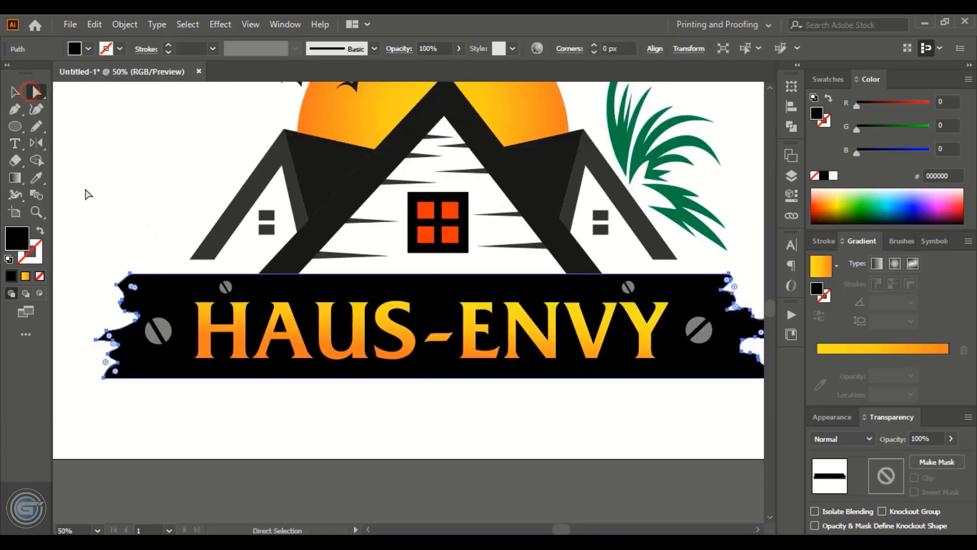
pyautogui.click(130, 275)
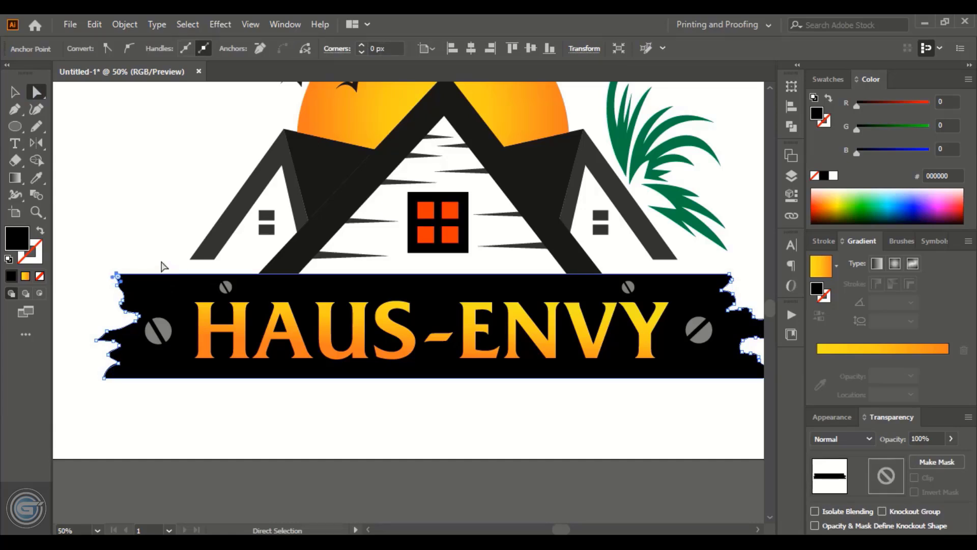
pyautogui.click(15, 93)
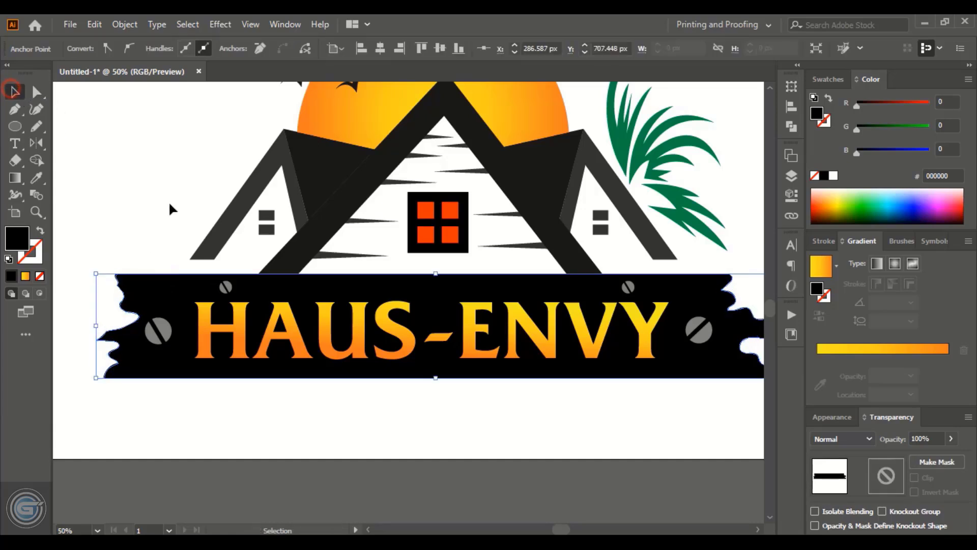
pyautogui.click(176, 210)
# - Offset the name board's path inward by -6 px with mitered joins
pyautogui.click(150, 294)
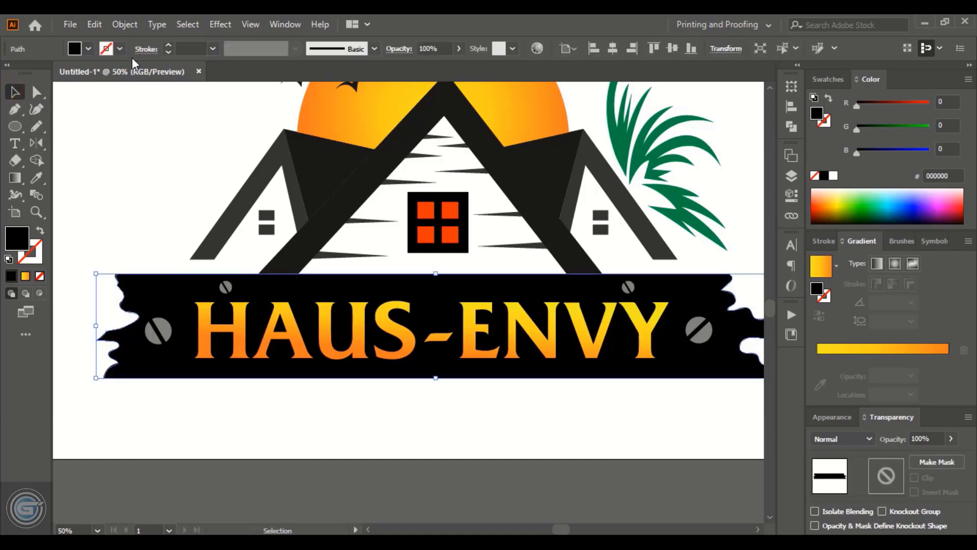
pyautogui.click(118, 25)
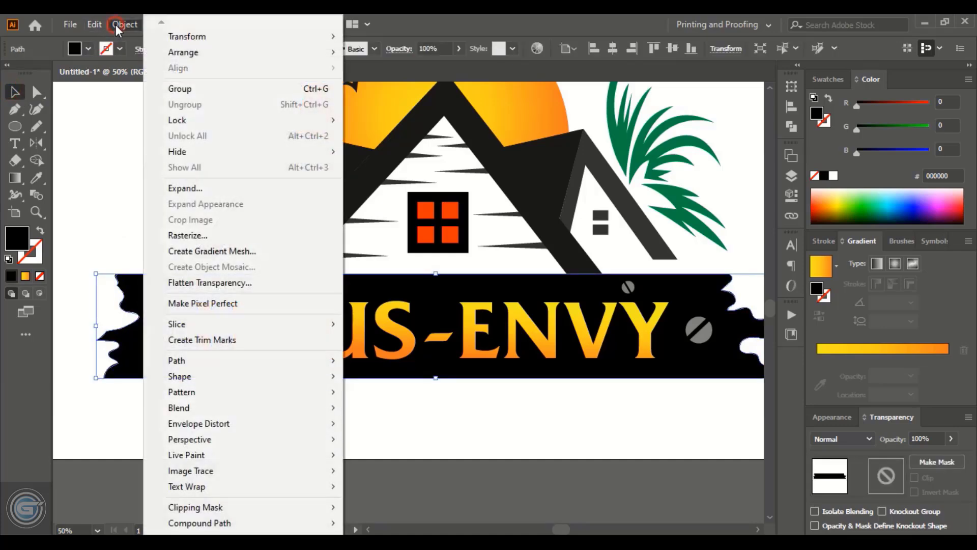
pyautogui.moveTo(248, 362)
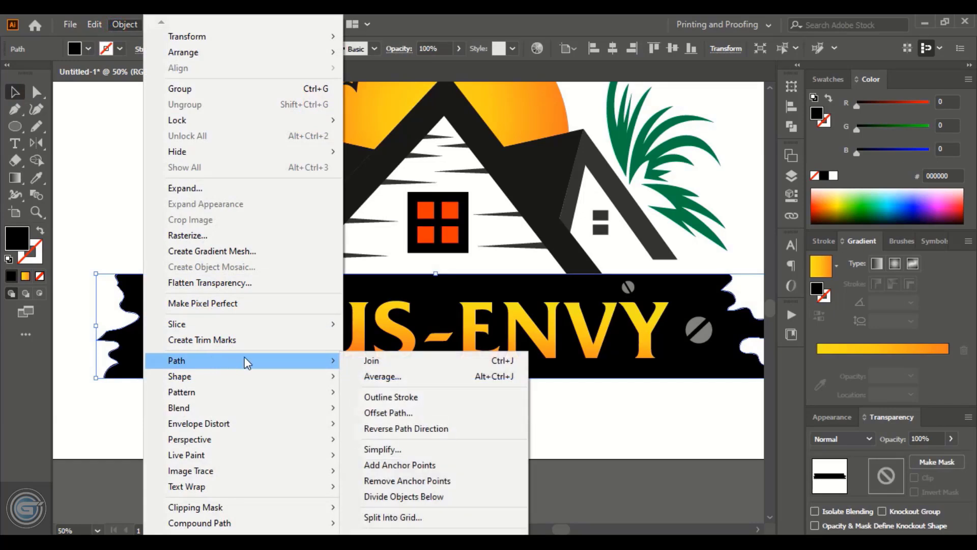
pyautogui.click(387, 412)
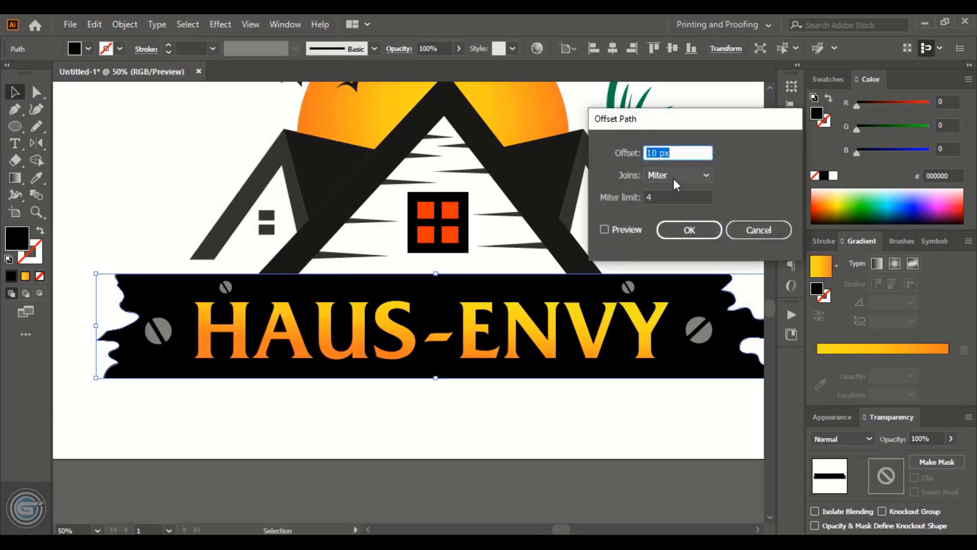
pyautogui.write('-5')
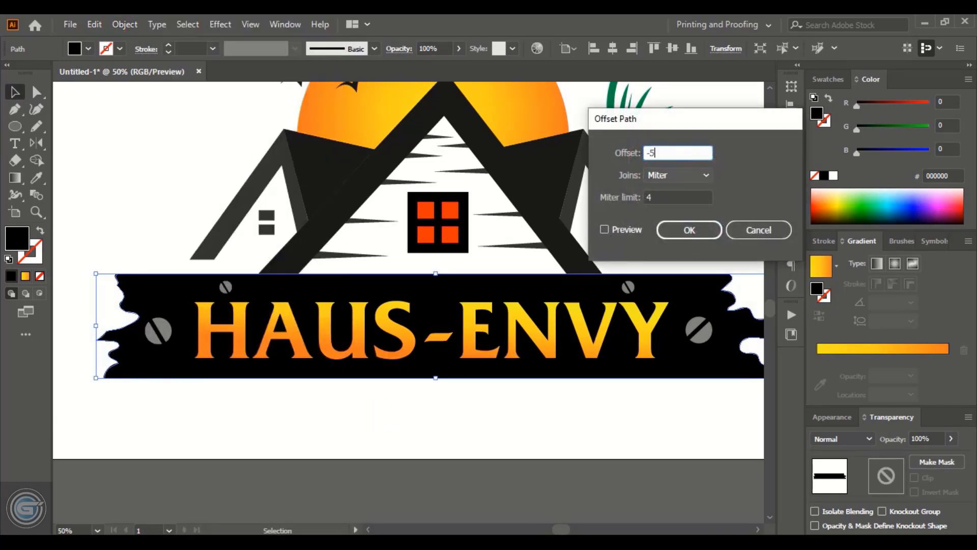
pyautogui.click(604, 229)
pyautogui.click(689, 153)
pyautogui.press('Down')
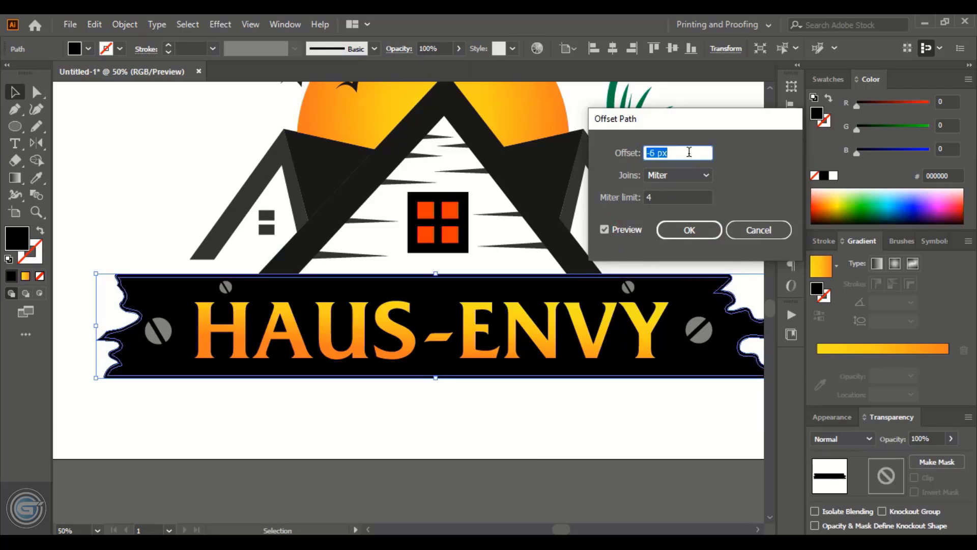
pyautogui.click(689, 230)
# - Fill the inset copy of the name board with a medium gray swatch
pyautogui.click(828, 78)
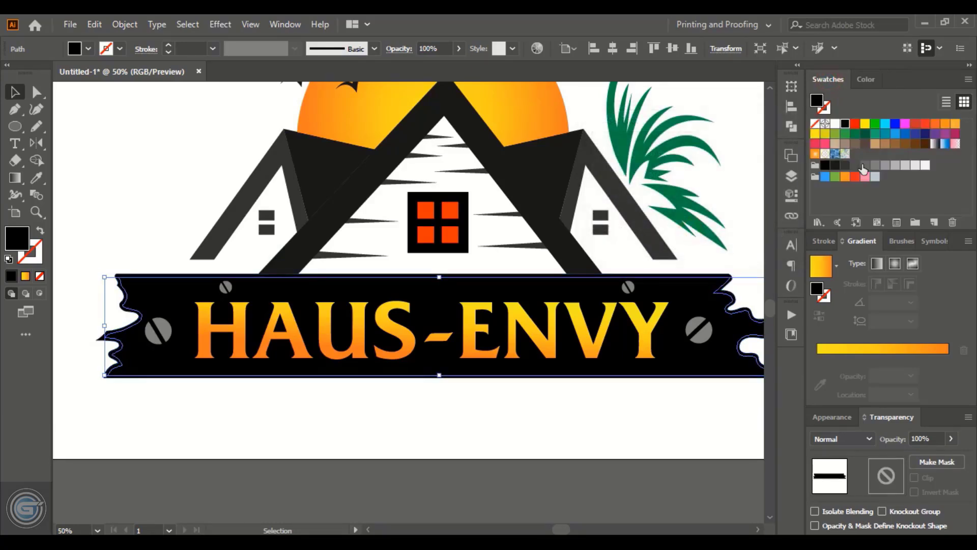
pyautogui.click(875, 165)
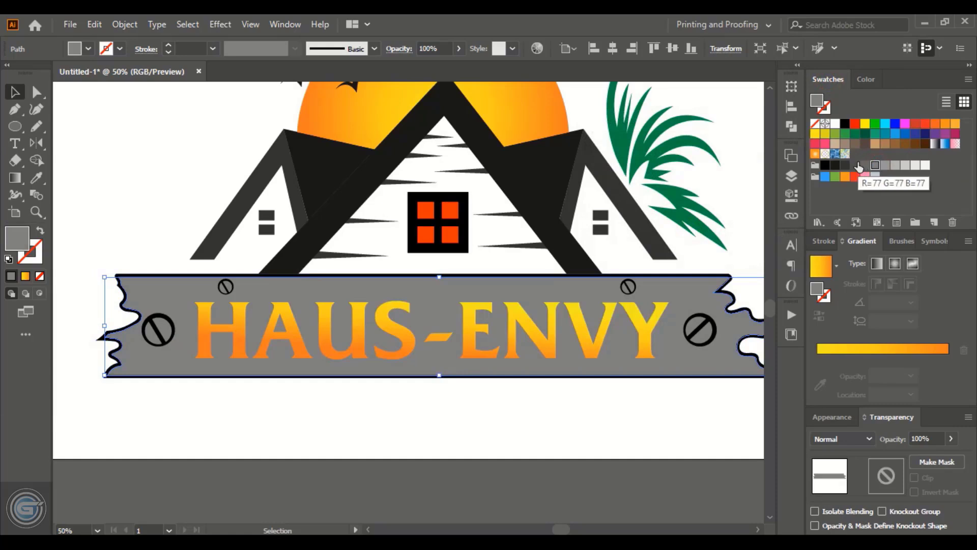
pyautogui.click(864, 166)
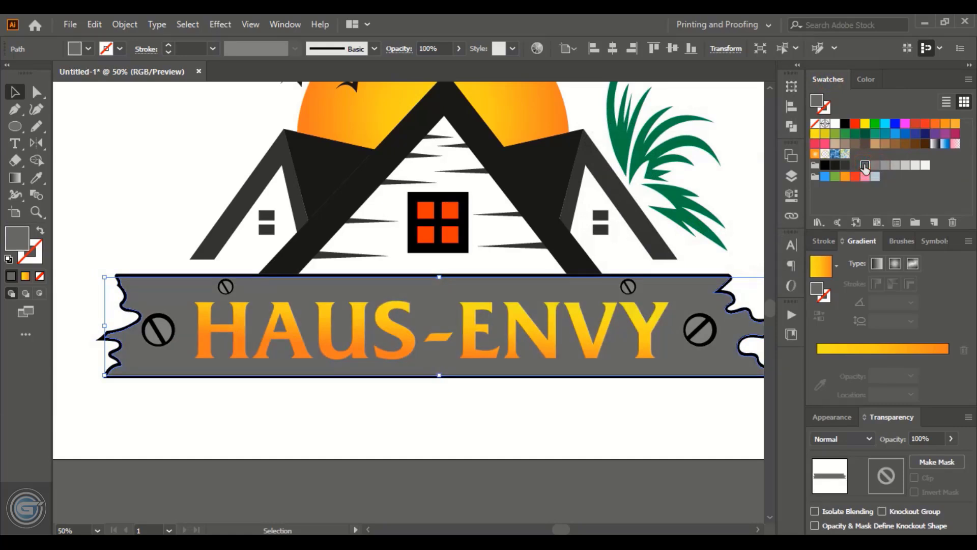
pyautogui.click(243, 434)
# - Trim the gray inset panel's ends and raise its bottom edge, sizing it to about 1335 by 186 px
pyautogui.click(181, 367)
pyautogui.moveTo(104, 326); pyautogui.dragTo(110, 327)
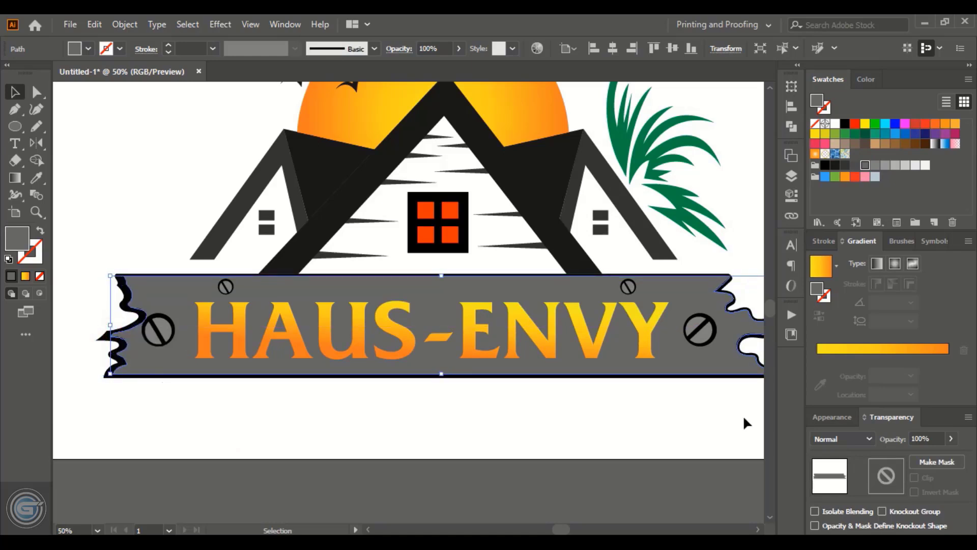
pyautogui.click(759, 529)
pyautogui.moveTo(738, 325); pyautogui.dragTo(739, 326)
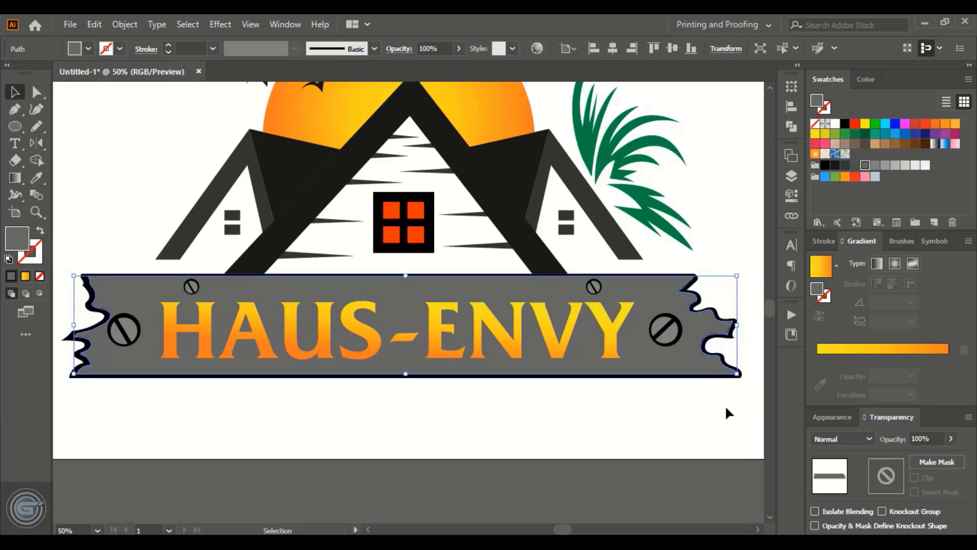
pyautogui.moveTo(405, 373); pyautogui.dragTo(405, 368)
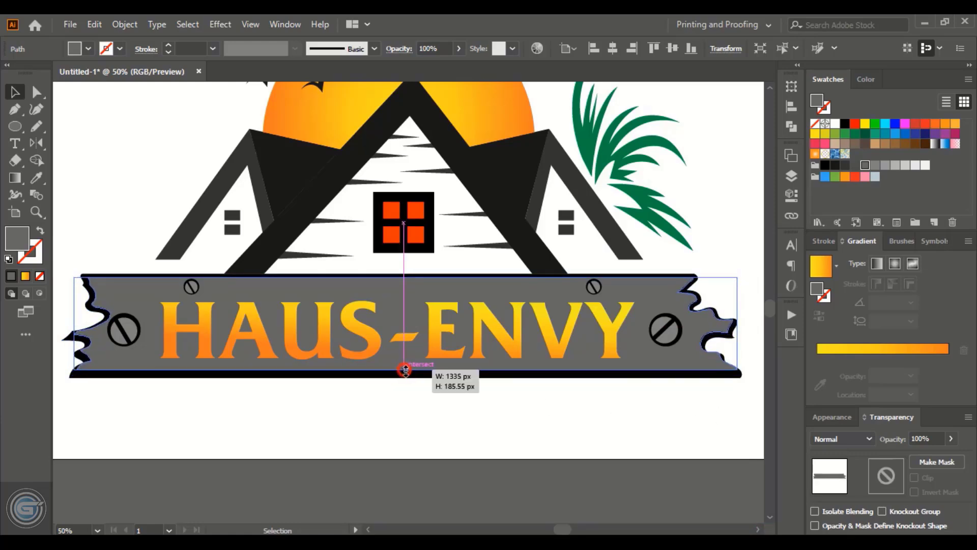
# - Recolour the large central roof solid black
pyautogui.scroll(3, 406, 368)
pyautogui.click(447, 214)
pyautogui.click(720, 463)
pyautogui.scroll(-1, 720, 464)
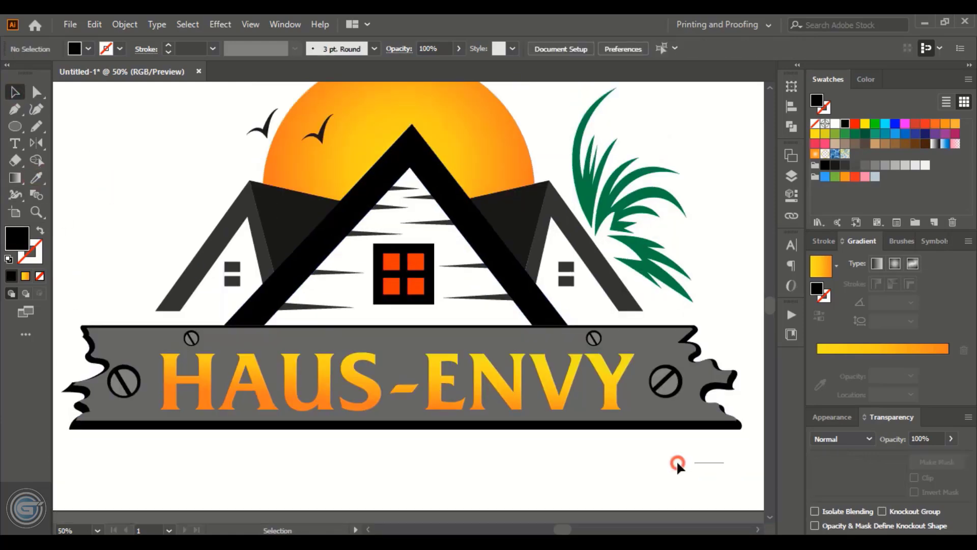
# - Nudge the complete name board with its lettering and screws slightly upward and bring it in front of the house
pyautogui.moveTo(78, 345); pyautogui.dragTo(77, 344)
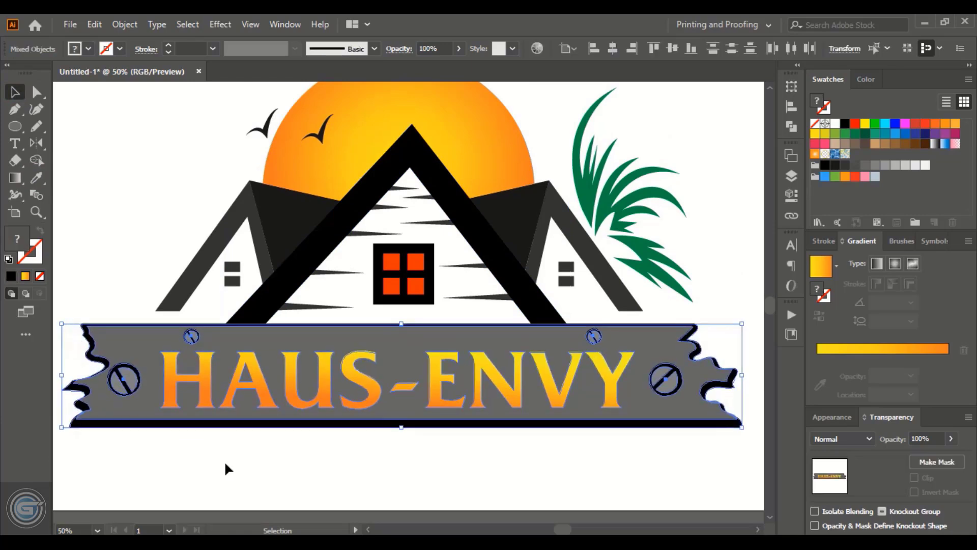
pyautogui.press('Up')
pyautogui.press('Up')
pyautogui.press('Up')
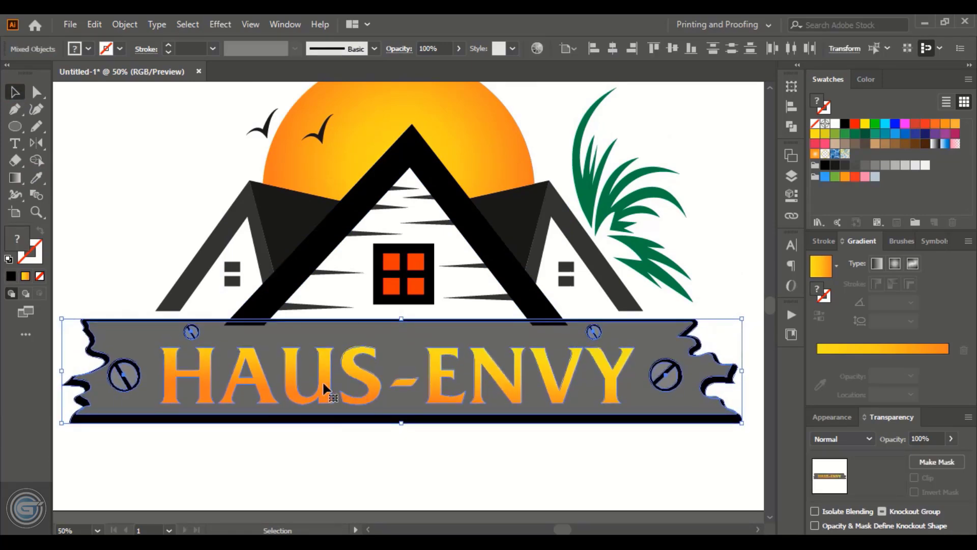
pyautogui.rightClick(325, 376)
pyautogui.moveTo(364, 301)
pyautogui.click(524, 300)
# - Offset the HAUS-ENVY lettering outward by 16 px and fill the offset shapes with black
pyautogui.click(351, 382)
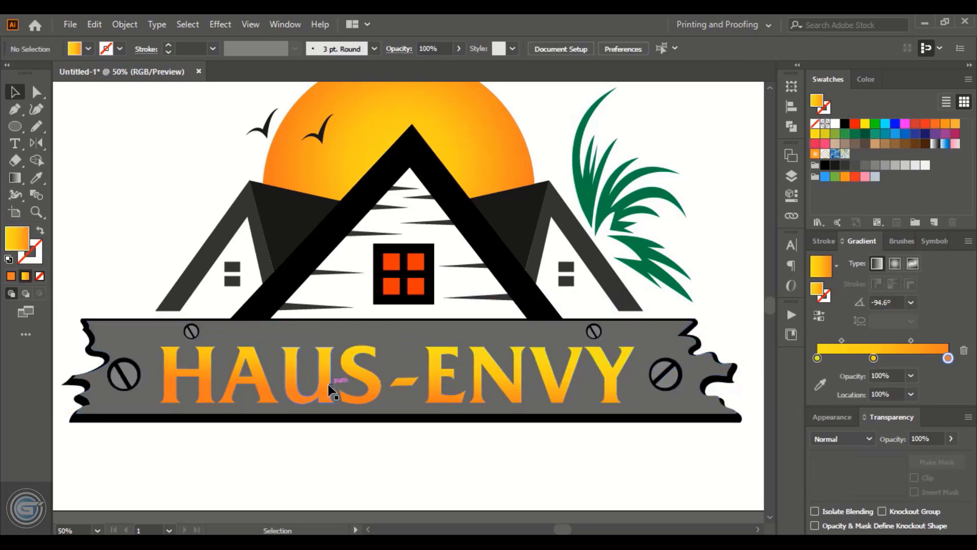
pyautogui.click(125, 24)
pyautogui.moveTo(174, 361)
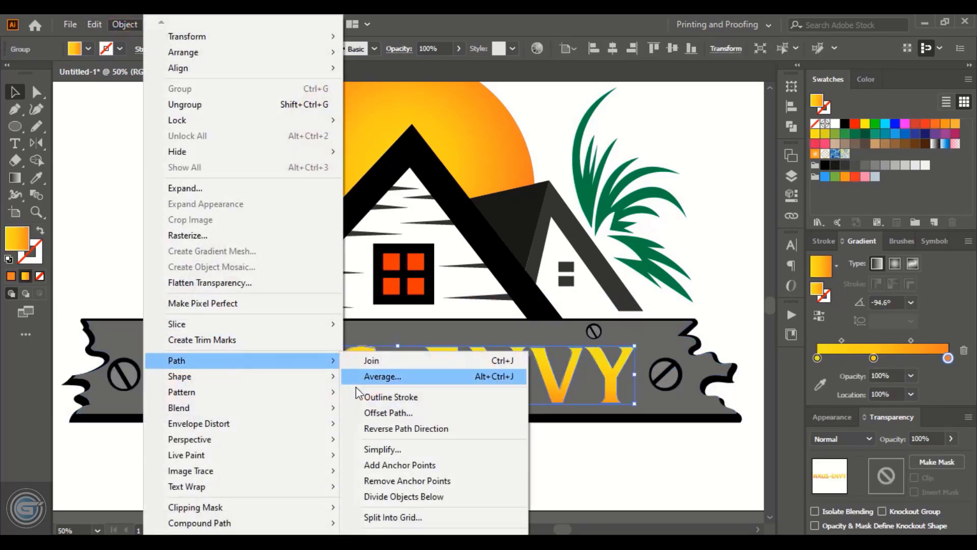
pyautogui.click(389, 414)
pyautogui.click(604, 229)
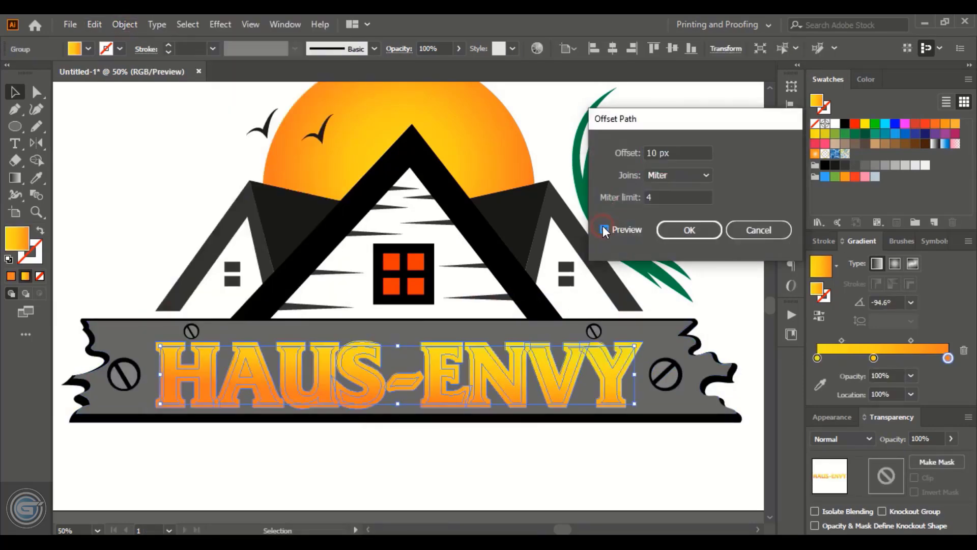
pyautogui.click(681, 152)
pyautogui.press('Up')
pyautogui.press('Up')
pyautogui.press('Up')
pyautogui.press('Up')
pyautogui.press('Up')
pyautogui.press('Up')
pyautogui.press('Up')
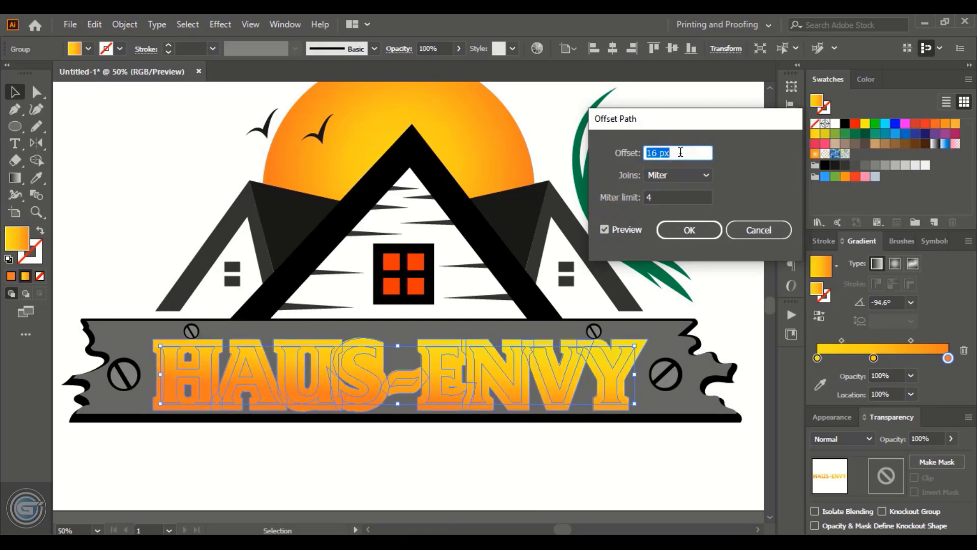
pyautogui.click(685, 232)
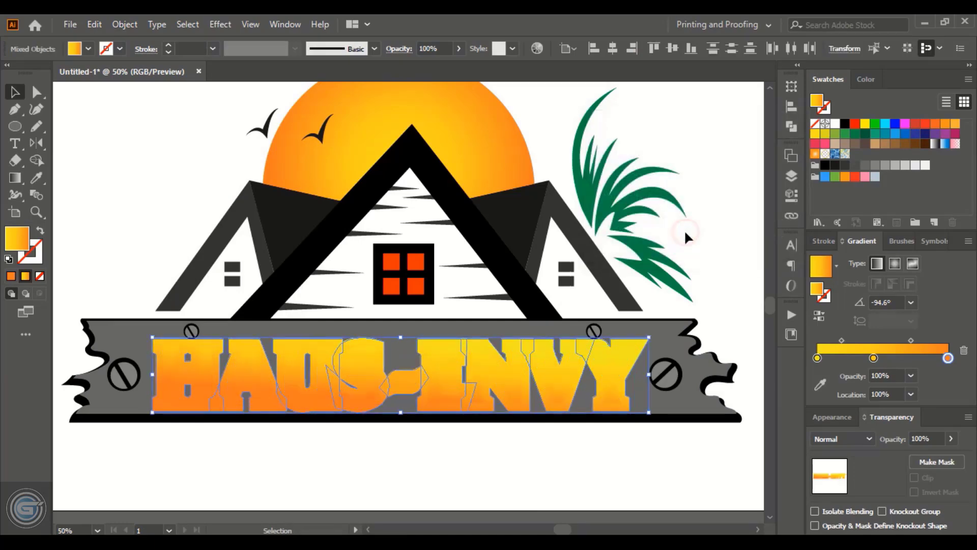
pyautogui.click(843, 125)
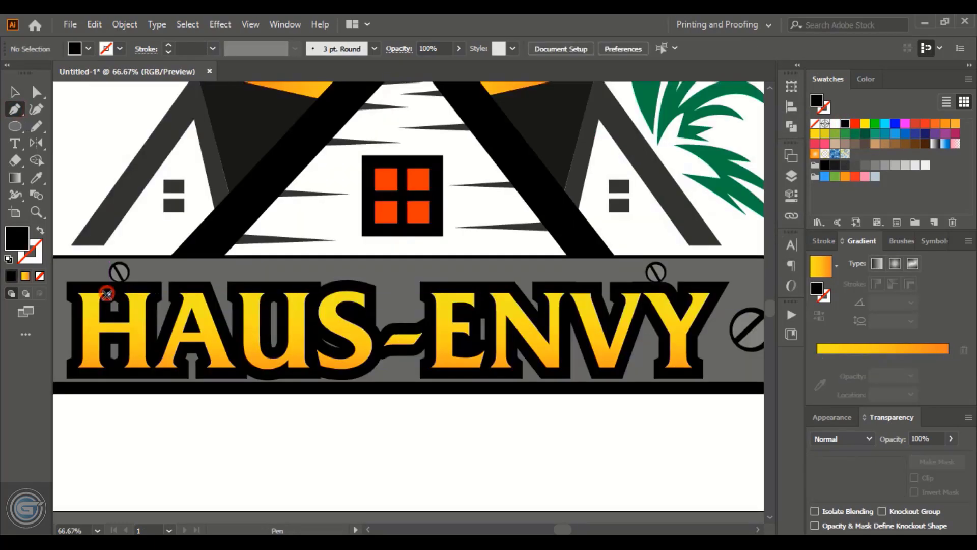
# - Draw black Pen patches over the gaps in the lettering's outline around the H and beneath the A
pyautogui.click(106, 294)
pyautogui.click(106, 370)
pyautogui.click(131, 370)
pyautogui.click(138, 294)
pyautogui.click(106, 295)
pyautogui.click(184, 343)
pyautogui.click(185, 379)
pyautogui.click(215, 379)
pyautogui.click(184, 344)
# - Draw black Pen patches over the outline gaps inside the U, at the S and between the E and N
pyautogui.click(266, 294)
pyautogui.click(267, 358)
pyautogui.click(288, 359)
pyautogui.click(292, 294)
pyautogui.click(267, 294)
pyautogui.click(309, 329)
pyautogui.click(322, 359)
pyautogui.click(471, 310)
pyautogui.click(475, 351)
pyautogui.click(507, 348)
pyautogui.click(502, 306)
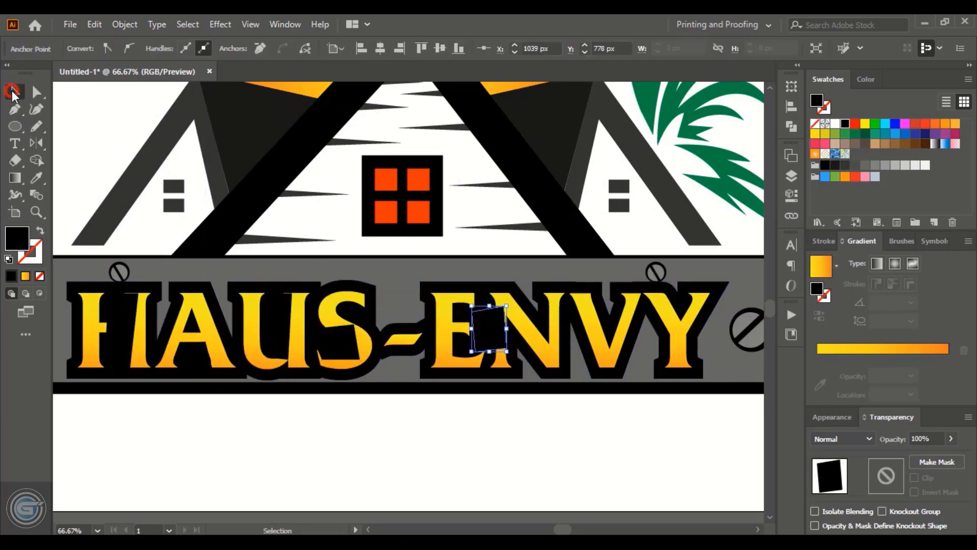
# - Unite the black patches with the lettering's black outline into one shape
pyautogui.click(14, 93)
pyautogui.keyDown('shift'); pyautogui.click(338, 342); pyautogui.keyUp('shift')
pyautogui.keyDown('shift'); pyautogui.click(121, 317); pyautogui.keyUp('shift')
pyautogui.keyDown('shift'); pyautogui.click(221, 307); pyautogui.keyUp('shift')
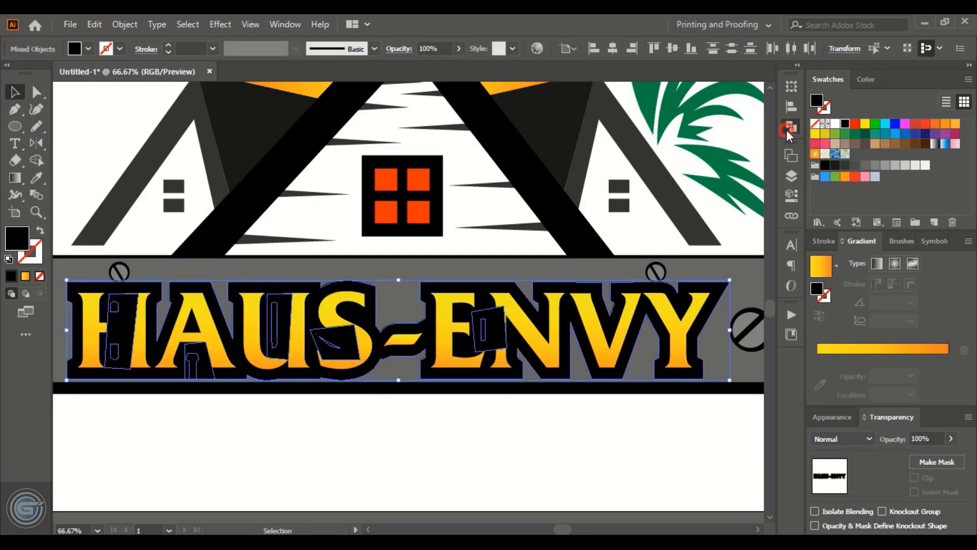
pyautogui.click(792, 126)
pyautogui.click(625, 118)
pyautogui.click(753, 82)
# - Arrange the gradient HAUS-ENVY lettering in front of its united black outline
pyautogui.click(125, 25)
pyautogui.click(334, 110)
pyautogui.click(323, 318)
pyautogui.hotkey('ctrl', 'z')
pyautogui.hotkey('ctrl', 'z')
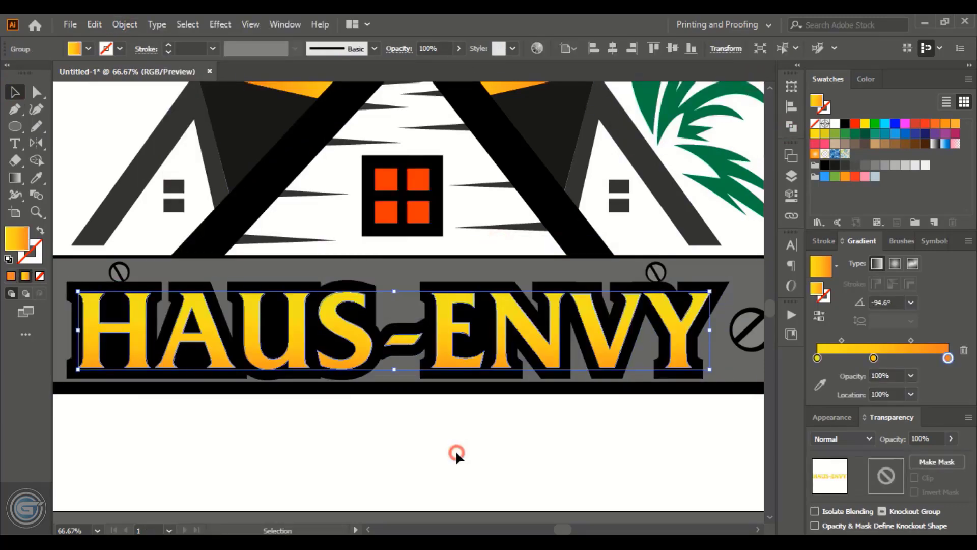
pyautogui.click(472, 405)
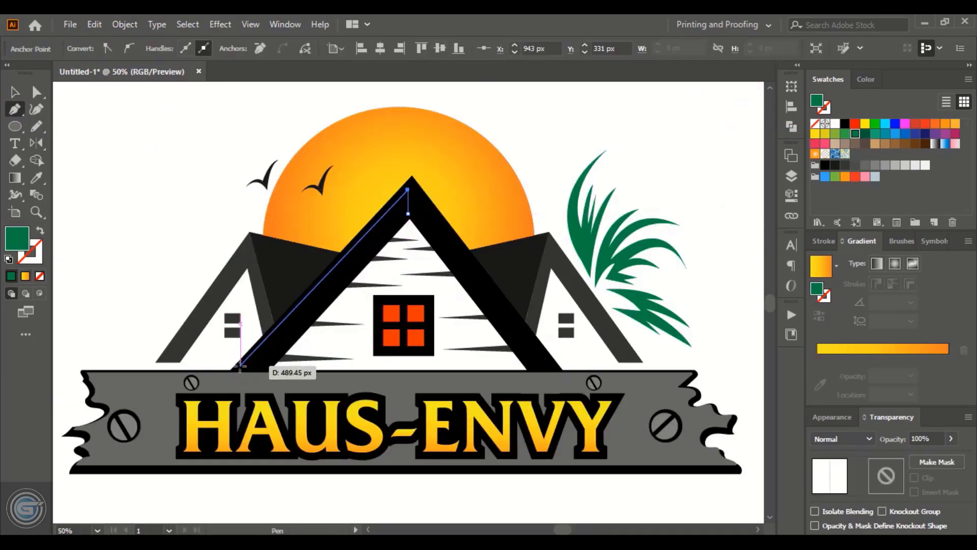
# - Draw a jagged highlight along the central roof's left slope and fill it with dark gray R=77 G=77 B=77
pyautogui.click(241, 365)
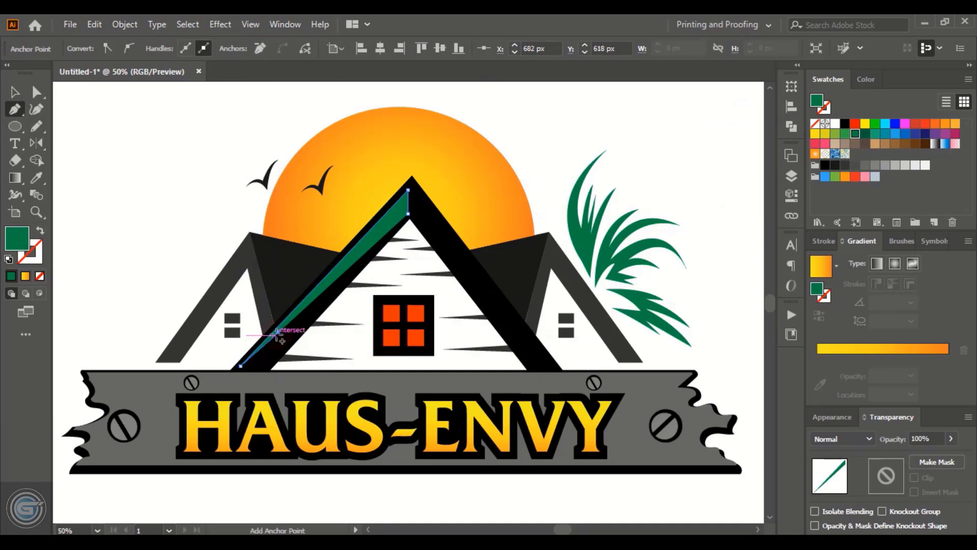
pyautogui.click(381, 235)
pyautogui.click(262, 361)
pyautogui.click(408, 213)
pyautogui.click(895, 165)
pyautogui.click(855, 165)
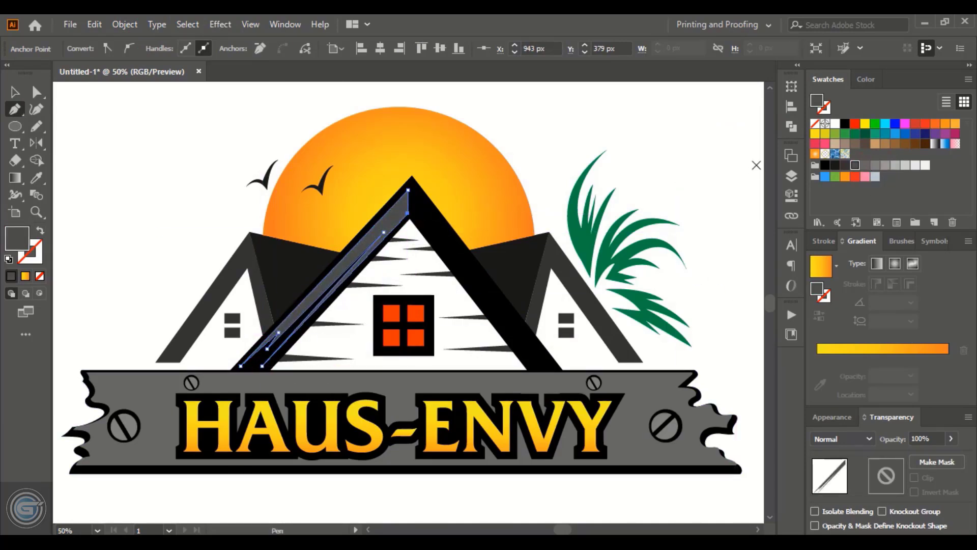
pyautogui.hotkey('ctrl', 'shift', 'a')
# - Draw a matching dark gray pointed highlight down the central roof's right slope with the Pen tool
pyautogui.scroll(1, 531, 367)
pyautogui.click(530, 401)
pyautogui.click(532, 401)
pyautogui.click(553, 401)
pyautogui.click(540, 391)
pyautogui.click(419, 224)
pyautogui.click(498, 340)
pyautogui.click(520, 372)
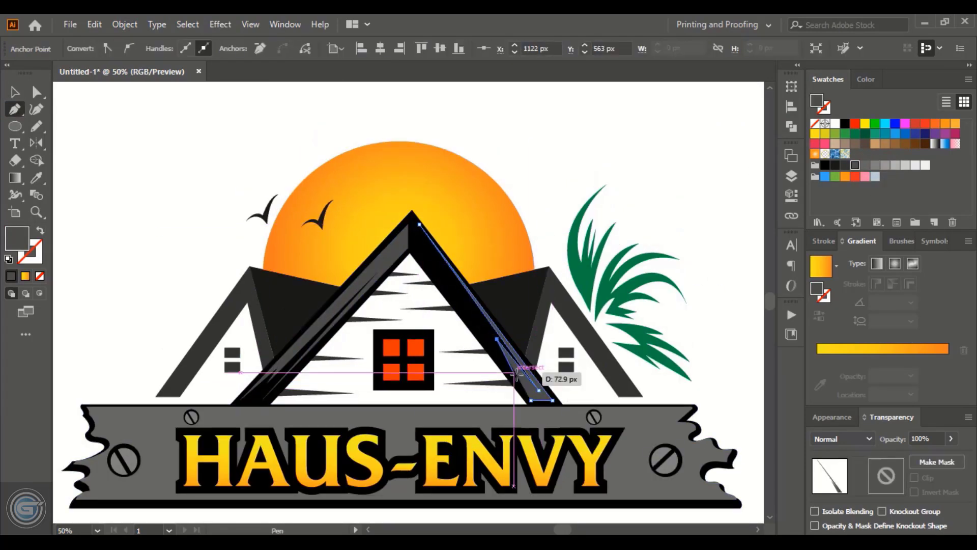
pyautogui.click(530, 399)
# - Draw a dark gray notched highlight inside the left side roof's dark panel
pyautogui.scroll(3, 349, 211)
pyautogui.click(339, 214)
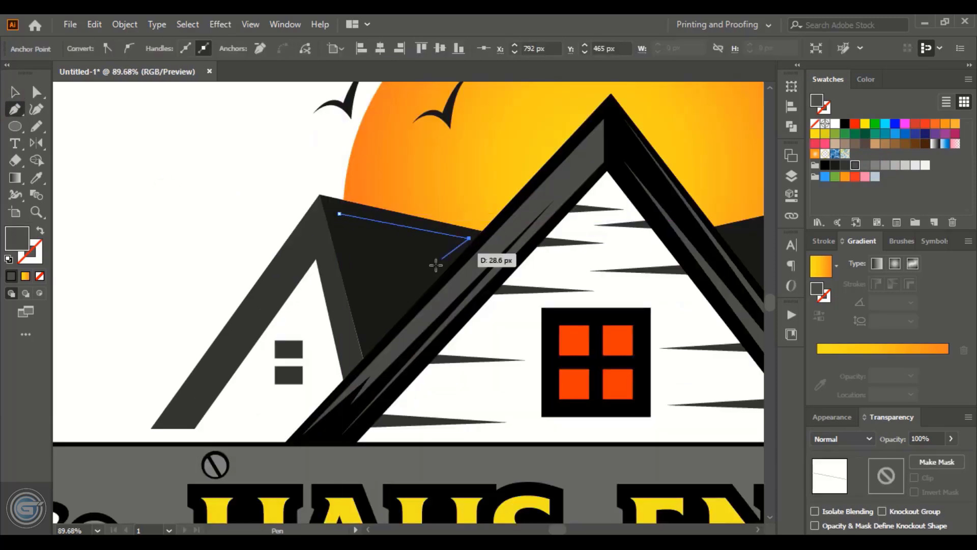
pyautogui.click(368, 342)
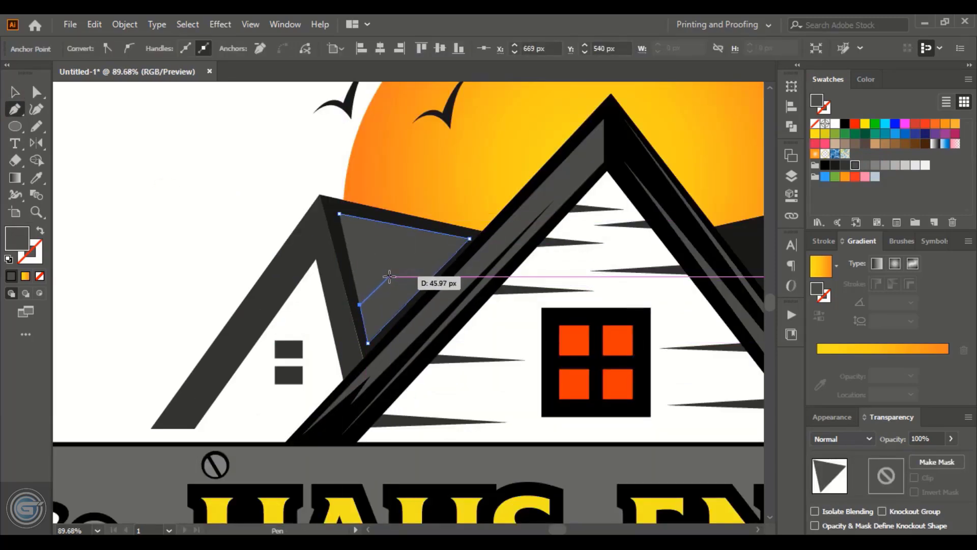
pyautogui.click(389, 276)
pyautogui.click(351, 258)
pyautogui.click(340, 213)
# - Draw a highlight with jagged lower spikes inside the right side roof's dark panel
pyautogui.click(422, 258)
pyautogui.click(489, 244)
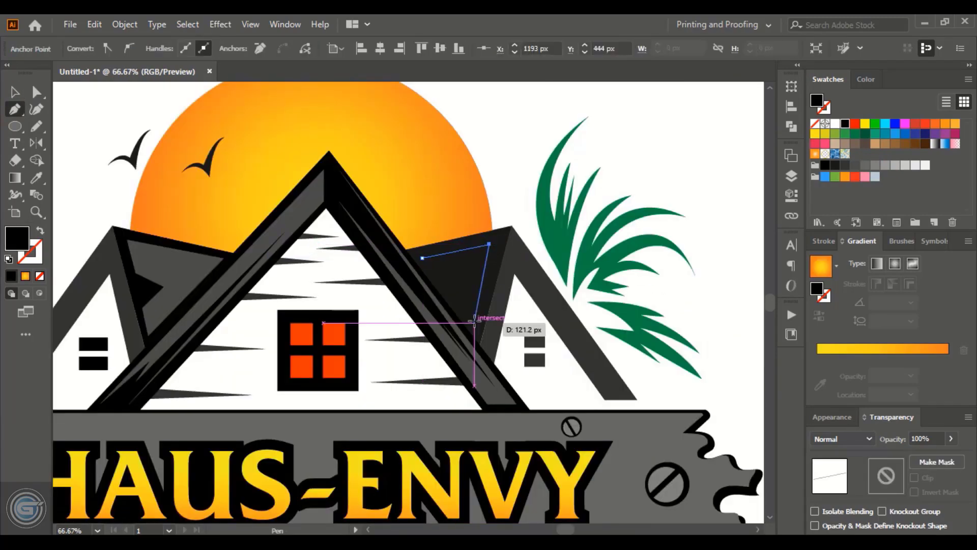
pyautogui.click(474, 324)
pyautogui.click(475, 293)
pyautogui.click(468, 308)
pyautogui.click(468, 276)
pyautogui.click(463, 309)
pyautogui.click(422, 258)
# - Copy the left highlight's gray onto the right side roof's highlight and recolour both side roof panels black
pyautogui.press('i')
pyautogui.click(178, 265)
pyautogui.keyDown('ctrl'); pyautogui.click(497, 241); pyautogui.keyUp('ctrl')
pyautogui.keyDown('ctrl'); pyautogui.keyDown('shift'); pyautogui.click(122, 235); pyautogui.keyUp('shift'); pyautogui.keyUp('ctrl')
# - Select all the pointed siding lines on the central house front and fill them with medium gray
pyautogui.keyDown('shift'); pyautogui.click(351, 311); pyautogui.keyUp('shift')
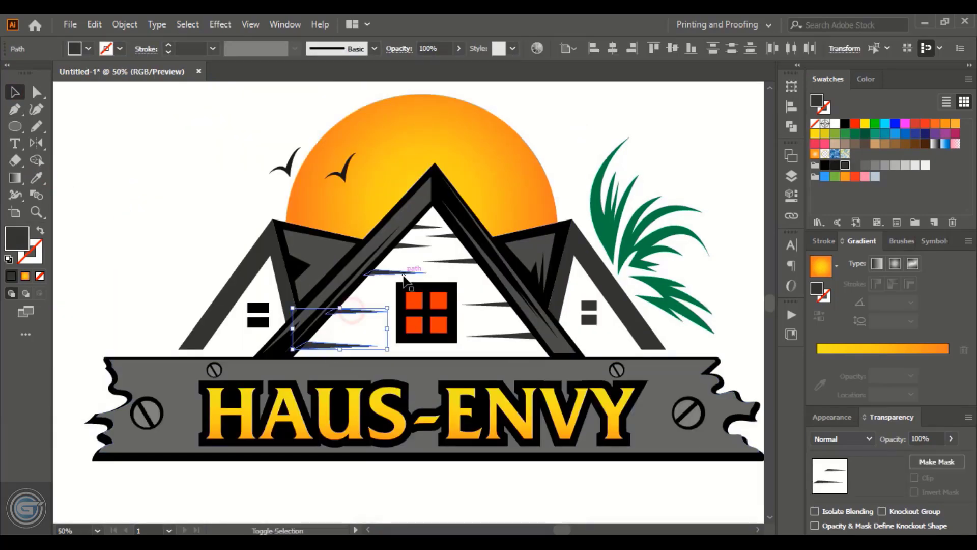
pyautogui.keyDown('shift'); pyautogui.click(403, 274); pyautogui.keyUp('shift')
pyautogui.keyDown('shift'); pyautogui.click(410, 247); pyautogui.keyUp('shift')
pyautogui.keyDown('shift'); pyautogui.click(426, 227); pyautogui.keyUp('shift')
pyautogui.keyDown('shift'); pyautogui.click(448, 236); pyautogui.keyUp('shift')
pyautogui.keyDown('shift'); pyautogui.click(460, 262); pyautogui.keyUp('shift')
pyautogui.keyDown('shift'); pyautogui.click(497, 304); pyautogui.keyUp('shift')
pyautogui.keyDown('shift'); pyautogui.click(514, 336); pyautogui.keyUp('shift')
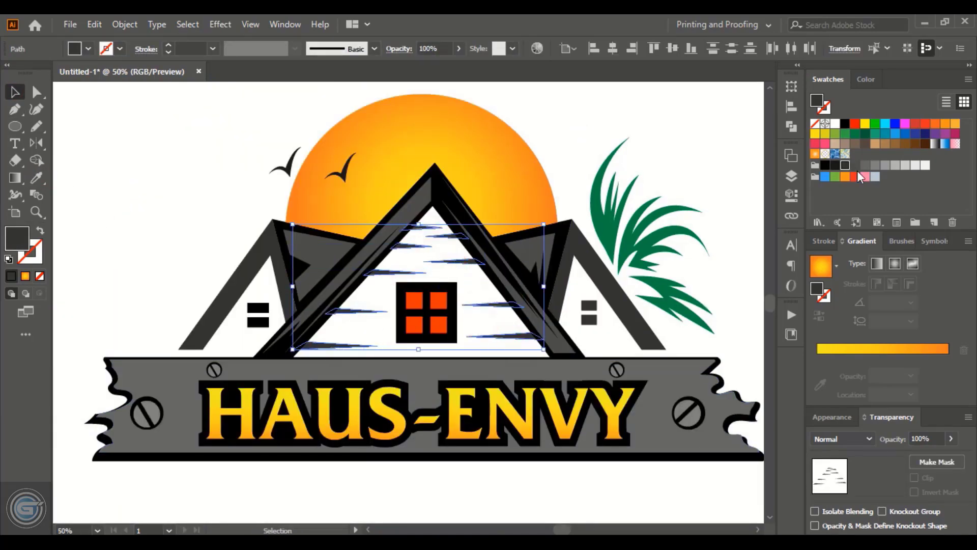
pyautogui.click(865, 165)
# - Give the palm leaves a gradient running from dark green to lighter green
pyautogui.click(821, 266)
pyautogui.moveTo(725, 148); pyautogui.dragTo(616, 179)
pyautogui.doubleClick(818, 358)
pyautogui.click(784, 413)
pyautogui.doubleClick(873, 358)
pyautogui.click(784, 413)
pyautogui.doubleClick(947, 358)
pyautogui.press('Escape')
pyautogui.press('g')
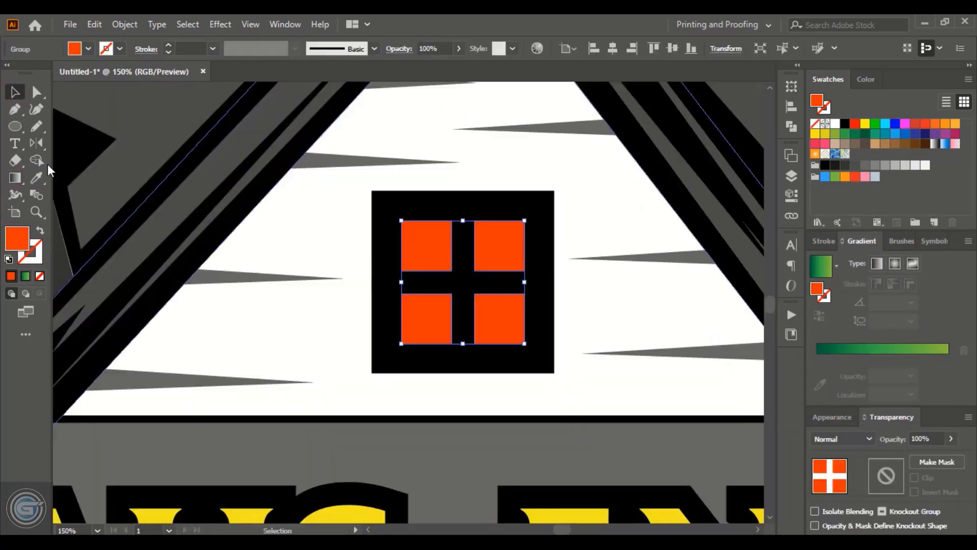
# - Give the four window panes a vertical gradient from yellow at the top to red-orange at the bottom
pyautogui.click(32, 183)
pyautogui.moveTo(464, 204); pyautogui.dragTo(462, 327)
pyautogui.doubleClick(947, 358)
pyautogui.click(854, 422)
pyautogui.click(865, 403)
pyautogui.doubleClick(873, 358)
pyautogui.click(875, 403)
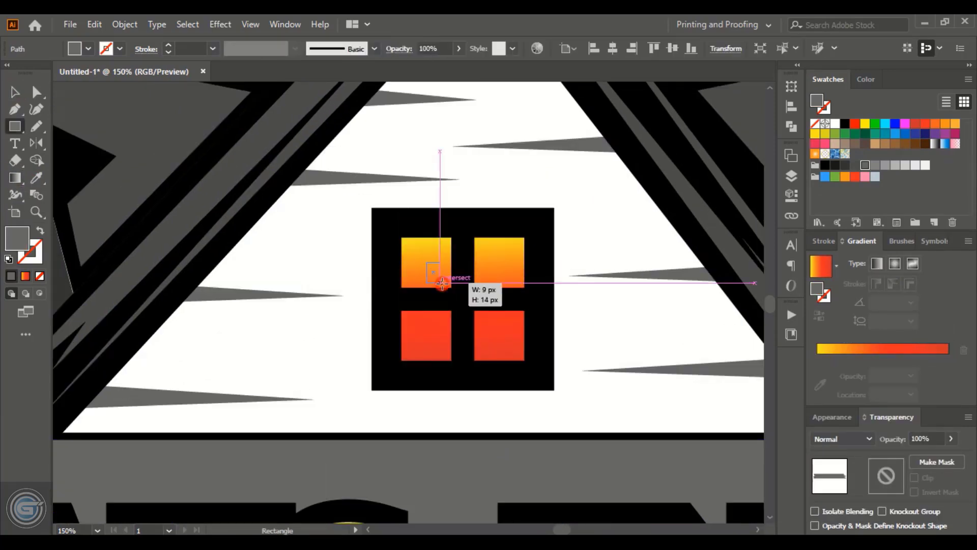
# - Draw small square reflections in the inner corners of the four window panes, fill them white and lower their opacity
pyautogui.moveTo(440, 276)
pyautogui.mouseDown()
pyautogui.moveTo(489, 273)
pyautogui.moveTo(432, 338)
pyautogui.moveTo(508, 333)
pyautogui.mouseUp()
pyautogui.keyDown('shift'); pyautogui.click(426, 329); pyautogui.keyUp('shift')
pyautogui.keyDown('shift'); pyautogui.click(438, 274); pyautogui.keyUp('shift')
pyautogui.keyDown('shift'); pyautogui.click(493, 270); pyautogui.keyUp('shift')
pyautogui.click(835, 124)
pyautogui.click(950, 439)
pyautogui.moveTo(954, 460); pyautogui.dragTo(926, 460)
pyautogui.click(647, 313)
# - Select the four screws and the HAUS-ENVY lettering on the board and hide them
pyautogui.hotkey('ctrl', '-')
pyautogui.hotkey('ctrl', '-')
pyautogui.hotkey('ctrl', '-')
pyautogui.scroll(-2, 254, 315)
pyautogui.click(148, 322)
pyautogui.click(148, 324)
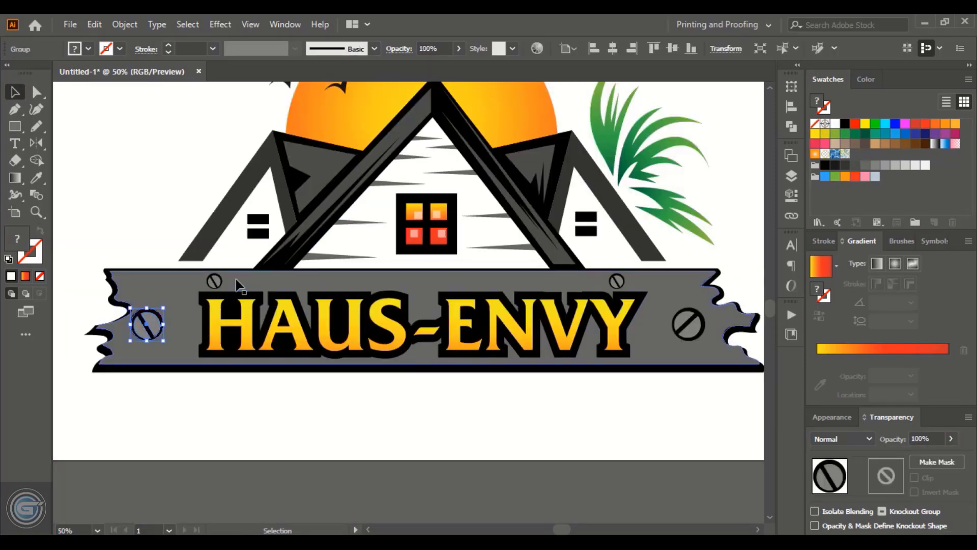
pyautogui.keyDown('shift'); pyautogui.click(213, 280); pyautogui.keyUp('shift')
pyautogui.keyDown('shift'); pyautogui.click(616, 281); pyautogui.keyUp('shift')
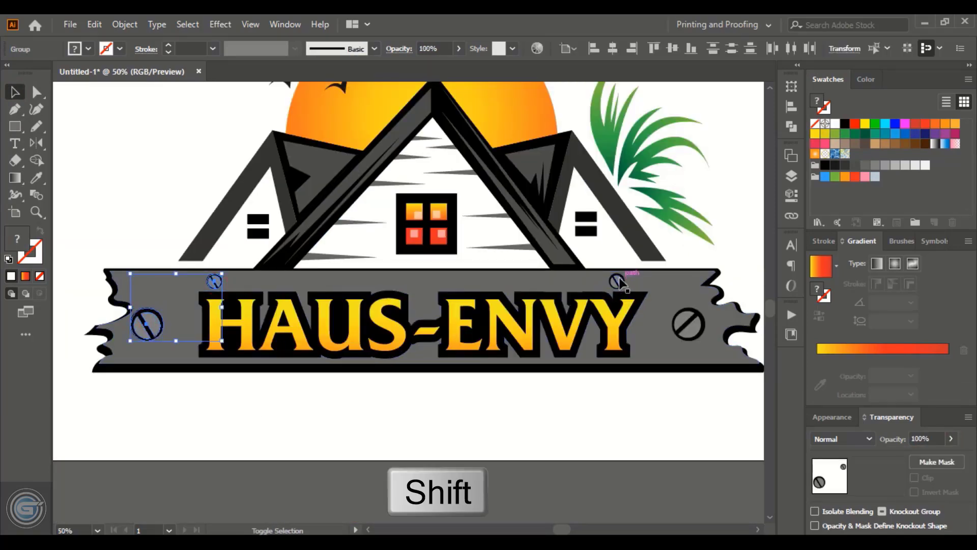
pyautogui.keyDown('shift'); pyautogui.click(605, 326); pyautogui.keyUp('shift')
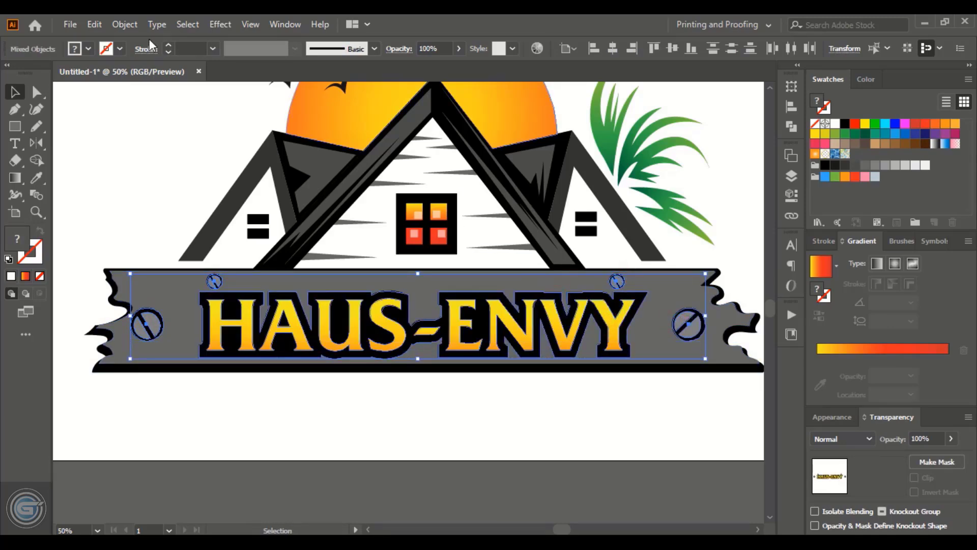
pyautogui.click(124, 24)
pyautogui.moveTo(273, 153)
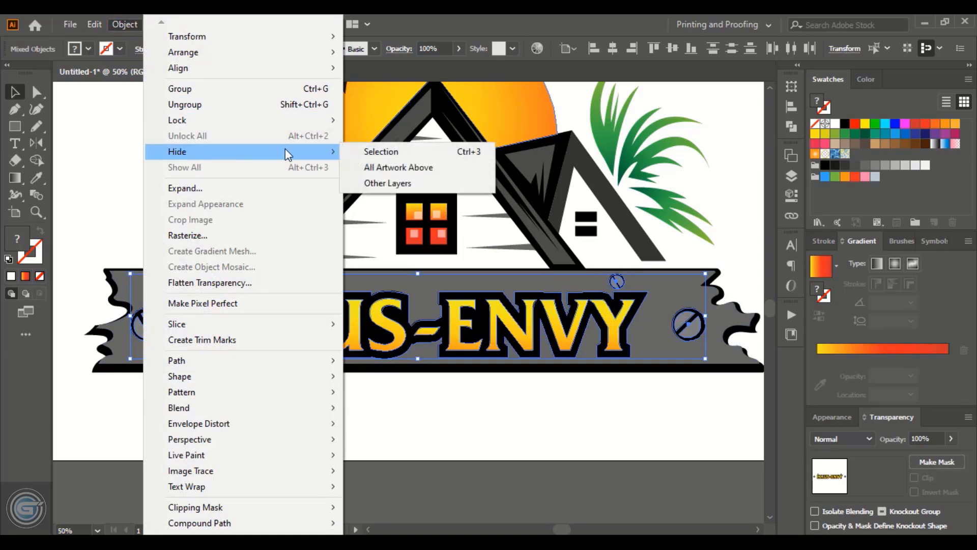
pyautogui.click(384, 153)
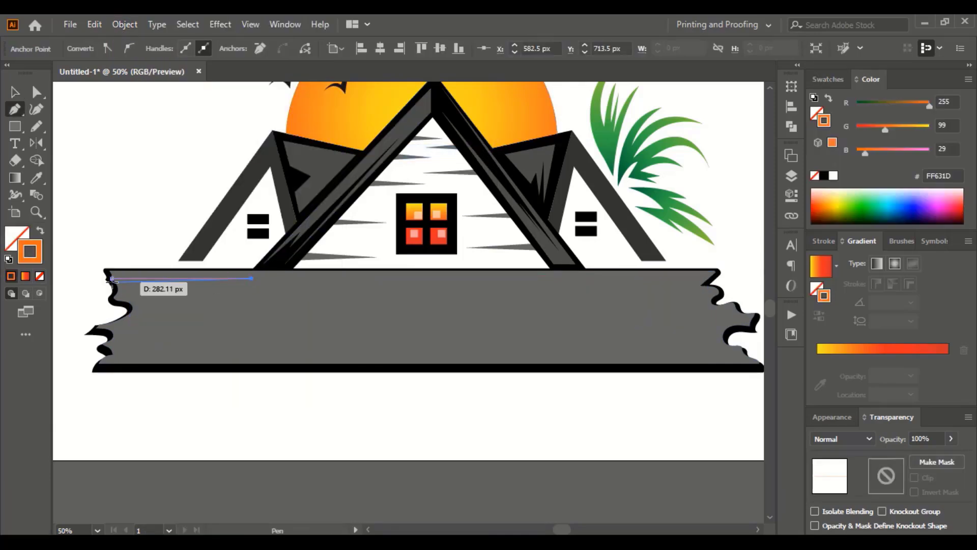
# - Draw thin pointed crack shapes along the bare board, coloured black like its torn edge
pyautogui.click(252, 278)
pyautogui.press('i')
pyautogui.click(93, 330)
pyautogui.click(584, 300)
pyautogui.click(714, 302)
pyautogui.click(462, 321)
# - Draw irregular white wood-grain highlights across the whole board and around its torn ends with the Pencil tool
pyautogui.press('n')
pyautogui.moveTo(288, 275)
pyautogui.mouseDown()
pyautogui.moveTo(118, 278)
pyautogui.moveTo(502, 274)
pyautogui.mouseUp()
pyautogui.scroll(-1, 288, 300)
pyautogui.moveTo(296, 277)
pyautogui.mouseDown()
pyautogui.moveTo(257, 293)
pyautogui.moveTo(433, 277)
pyautogui.moveTo(323, 272)
pyautogui.mouseUp()
pyautogui.scroll(-1, 149, 315)
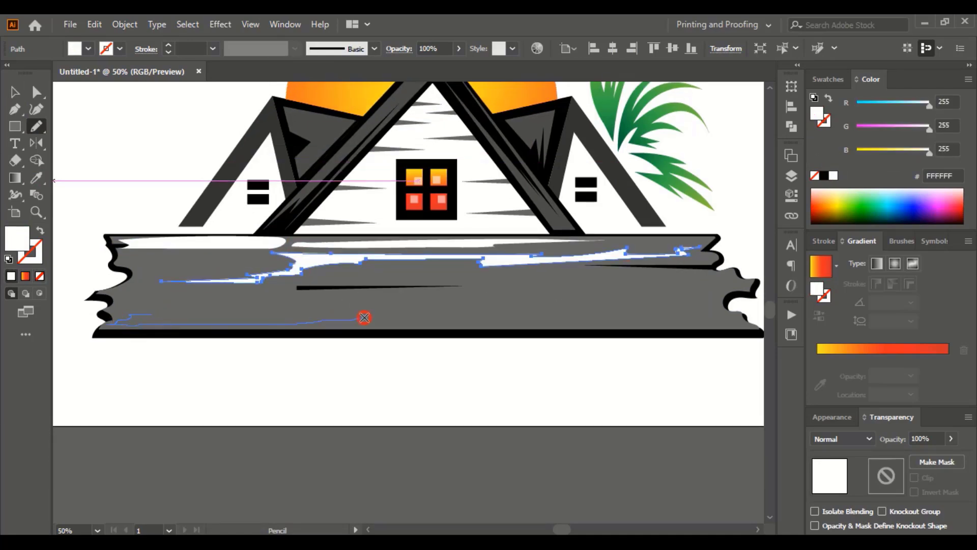
pyautogui.moveTo(190, 308); pyautogui.dragTo(189, 308)
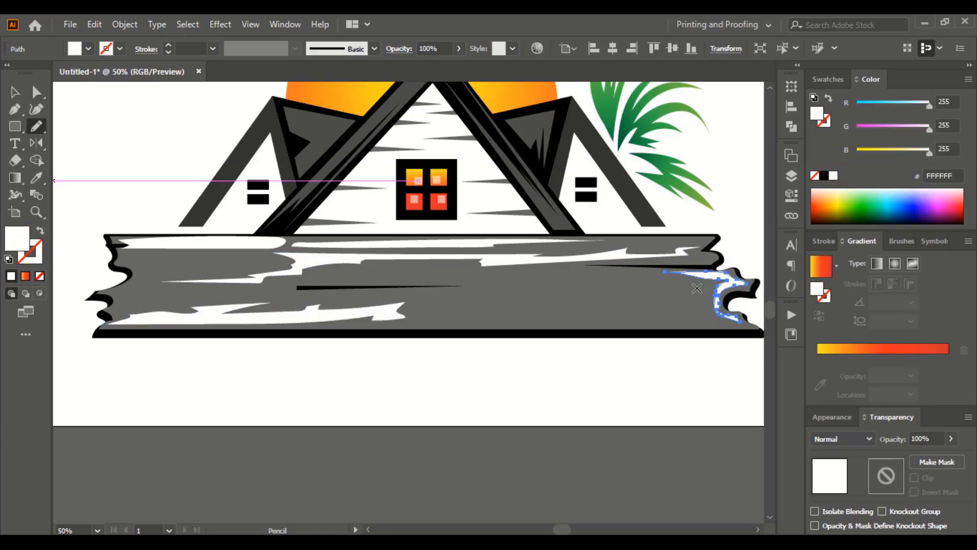
pyautogui.moveTo(628, 280); pyautogui.dragTo(631, 279)
pyautogui.moveTo(446, 316)
pyautogui.mouseDown()
pyautogui.moveTo(496, 318)
pyautogui.moveTo(447, 317)
pyautogui.mouseUp()
pyautogui.moveTo(121, 257); pyautogui.dragTo(132, 281)
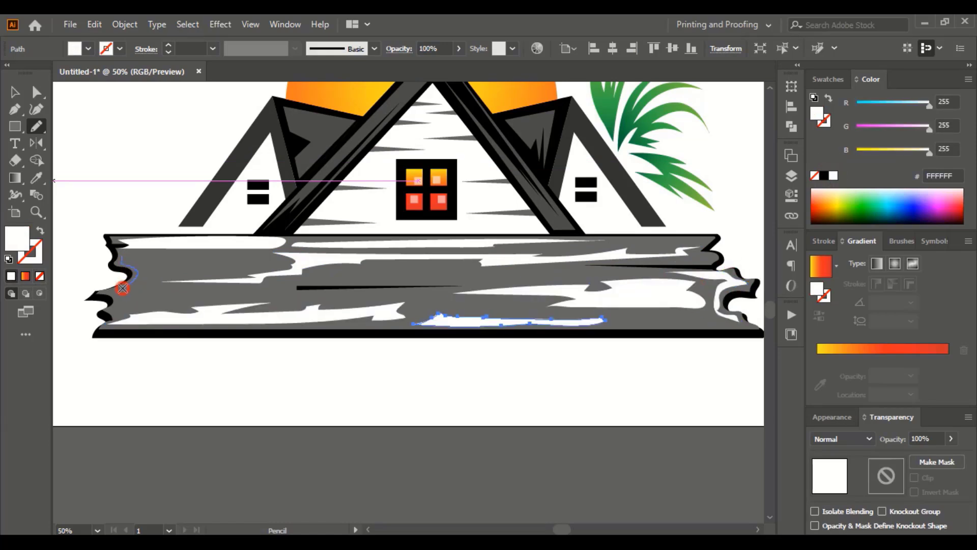
# - Select the white wood-grain shapes on the board and lower their opacity
pyautogui.press('v')
pyautogui.click(244, 243)
pyautogui.keyDown('shift'); pyautogui.click(328, 244); pyautogui.keyUp('shift')
pyautogui.keyDown('shift'); pyautogui.click(311, 264); pyautogui.keyUp('shift')
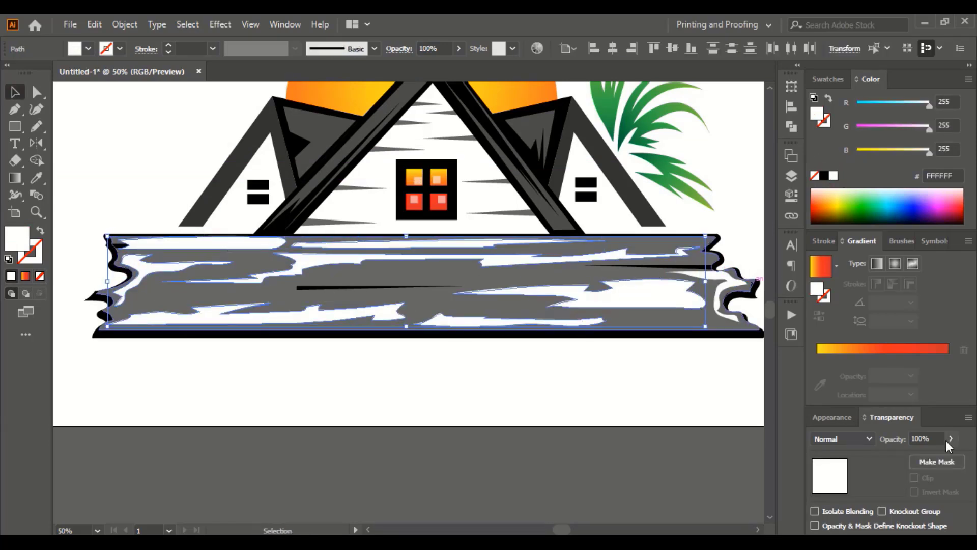
pyautogui.click(950, 438)
pyautogui.moveTo(951, 456); pyautogui.dragTo(905, 459)
pyautogui.click(286, 463)
# - Draw more thin pointed black cracks with the Pen tool on the left end and middle of the board
pyautogui.click(148, 247)
pyautogui.click(400, 451)
pyautogui.press('p')
pyautogui.click(121, 294)
pyautogui.click(284, 306)
pyautogui.click(229, 297)
pyautogui.click(161, 270)
pyautogui.hscroll(1, 331, 296)
pyautogui.click(331, 296)
pyautogui.click(502, 299)
pyautogui.click(412, 301)
pyautogui.click(331, 295)
pyautogui.press('v')
# - Draw freehand wood-grain shadows over the board and fill them black at 18% opacity
pyautogui.click(515, 371)
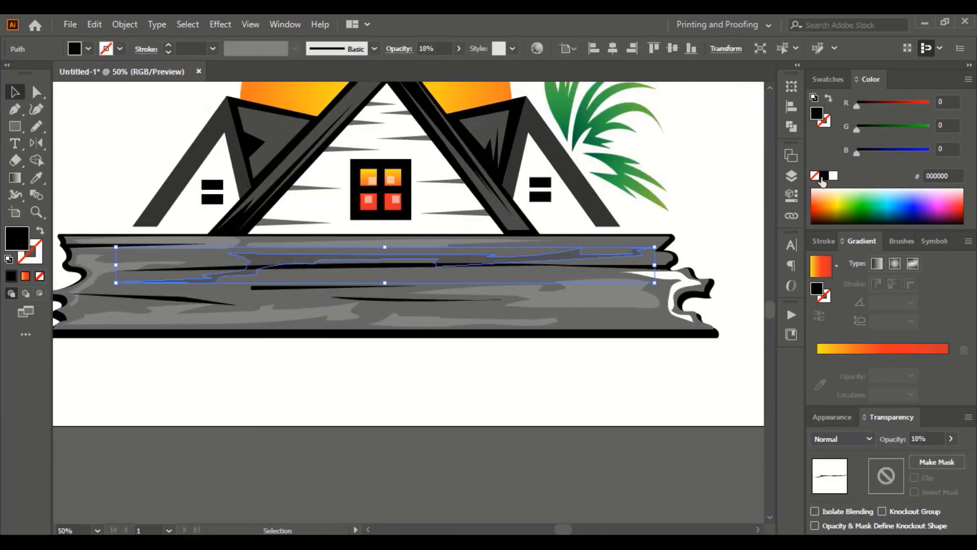
pyautogui.press('n')
pyautogui.moveTo(203, 283); pyautogui.dragTo(203, 283)
pyautogui.press('v')
pyautogui.click(514, 406)
pyautogui.moveTo(138, 265); pyautogui.dragTo(140, 271)
pyautogui.click(824, 176)
pyautogui.moveTo(535, 242); pyautogui.dragTo(532, 246)
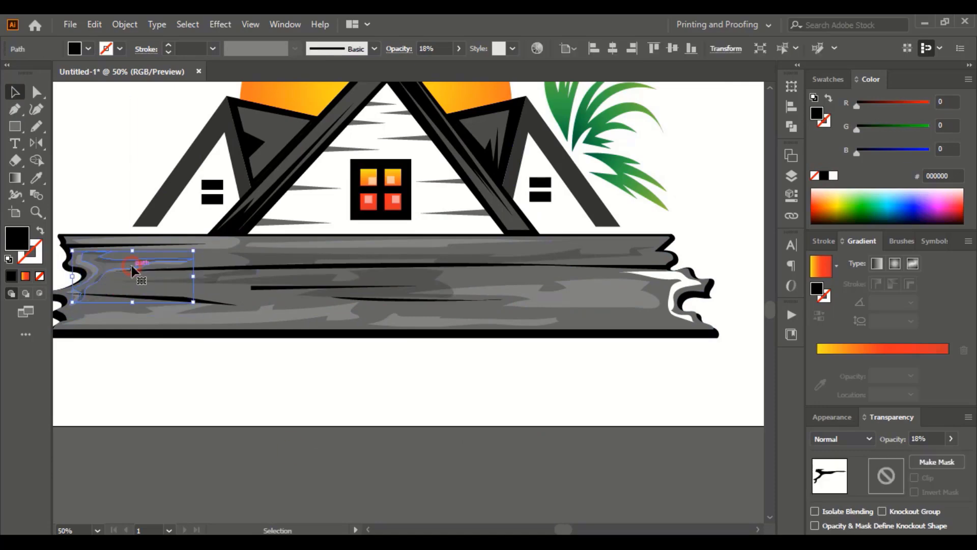
pyautogui.moveTo(613, 292); pyautogui.dragTo(604, 297)
pyautogui.click(824, 176)
pyautogui.rightClick(639, 285)
pyautogui.click(487, 454)
# - Add another grain stroke on the board's right half, then lower one crack's opacity and copy its look to the other cracks
pyautogui.moveTo(452, 268); pyautogui.dragTo(519, 285)
pyautogui.click(573, 441)
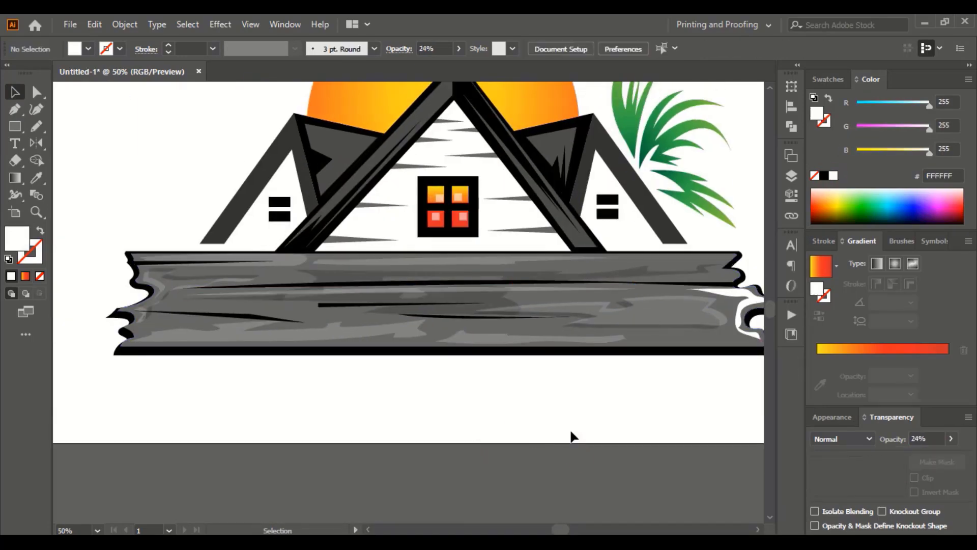
pyautogui.moveTo(470, 329); pyautogui.dragTo(654, 327)
pyautogui.press('i')
pyautogui.press('v')
pyautogui.click(229, 315)
pyautogui.click(950, 438)
pyautogui.moveTo(950, 457); pyautogui.dragTo(931, 458)
pyautogui.click(529, 282)
pyautogui.keyDown('shift'); pyautogui.click(356, 305); pyautogui.keyUp('shift')
pyautogui.press('i')
pyautogui.click(233, 315)
pyautogui.press('v')
pyautogui.click(285, 293)
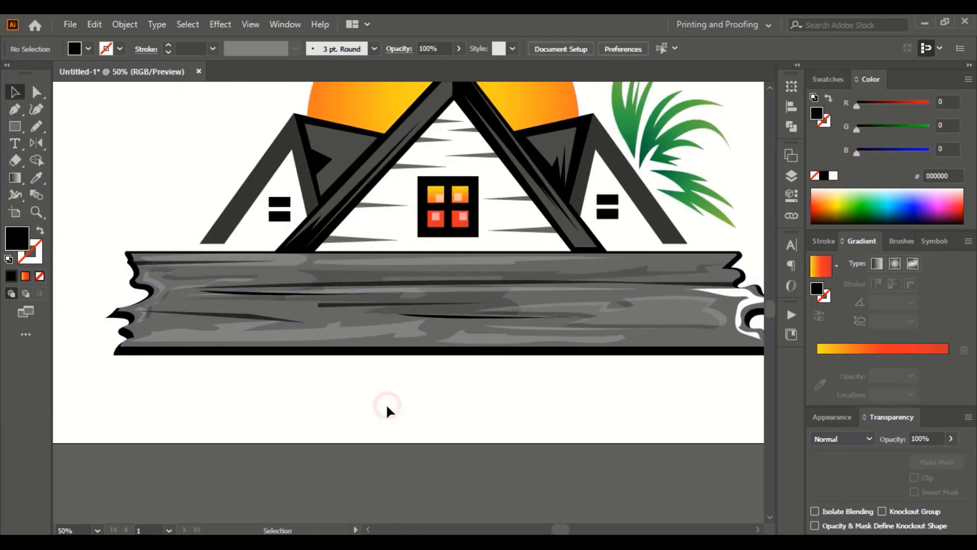
# - Draw another freehand highlight over the board and fill it white at 15% opacity
pyautogui.click(147, 209)
pyautogui.scroll(1, 147, 209)
pyautogui.moveTo(729, 356); pyautogui.dragTo(270, 304)
pyautogui.click(833, 175)
pyautogui.click(950, 438)
pyautogui.moveTo(947, 456); pyautogui.dragTo(900, 458)
pyautogui.press('v')
pyautogui.click(132, 173)
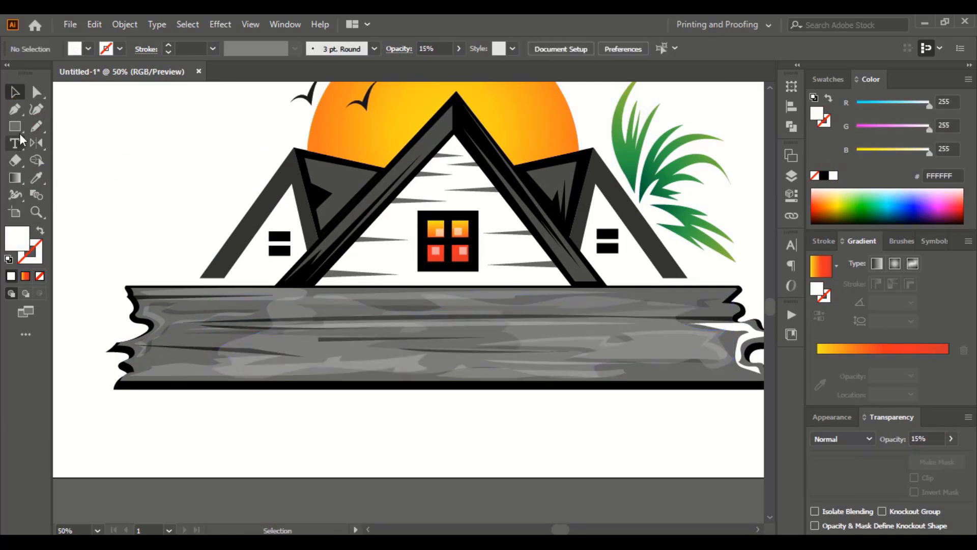
# - Show the hidden lettering and screws again and bring them to the front of the board
pyautogui.hotkey('ctrl', '-')
pyautogui.click(125, 24)
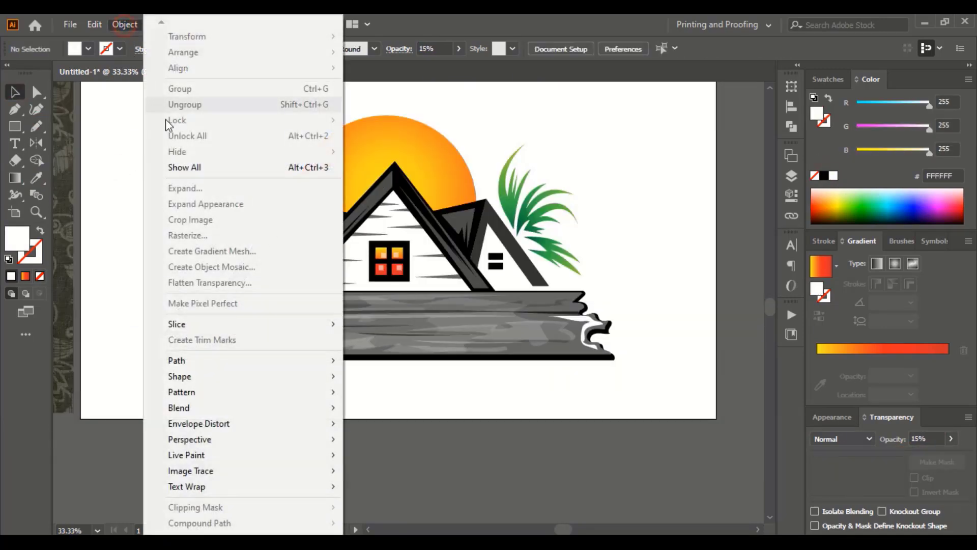
pyautogui.click(203, 170)
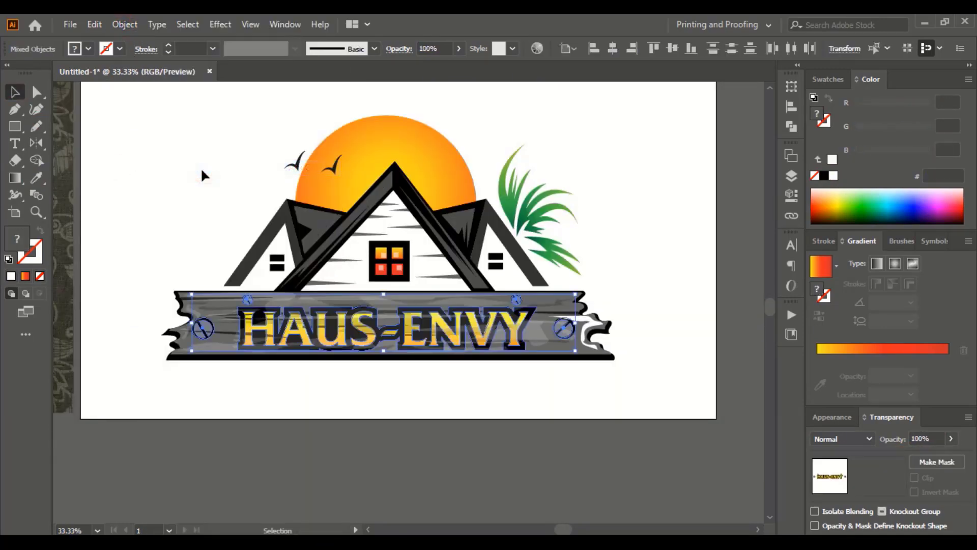
pyautogui.rightClick(317, 320)
pyautogui.moveTo(377, 244)
pyautogui.click(486, 244)
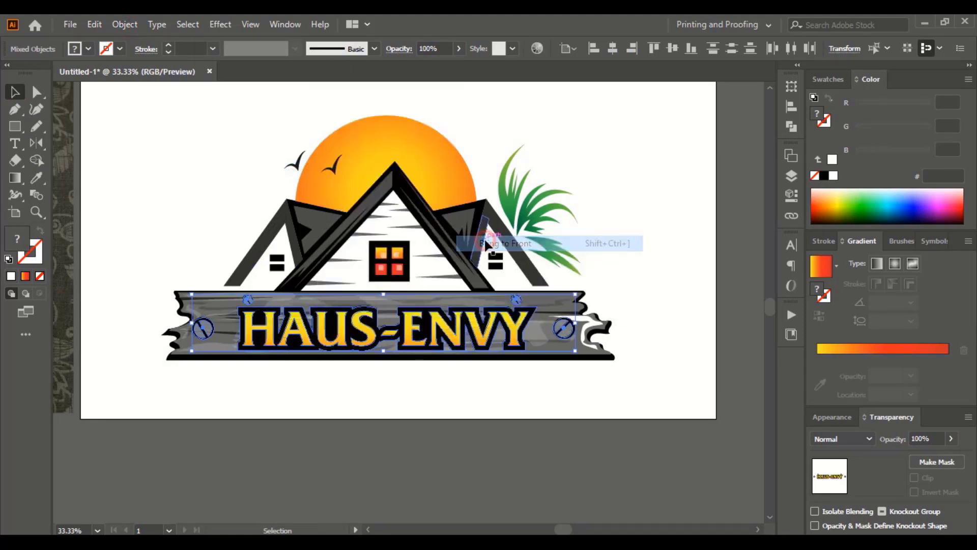
pyautogui.click(450, 450)
# - Rearrange the birds beside the sun, shifting the large left one onto its edge and placing small ones below
pyautogui.scroll(2, 659, 421)
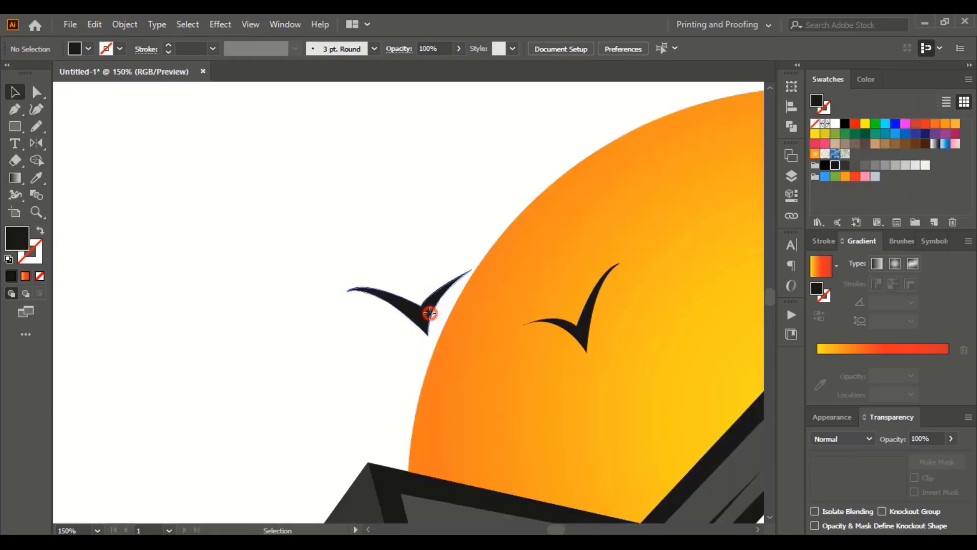
pyautogui.moveTo(461, 341); pyautogui.dragTo(446, 340)
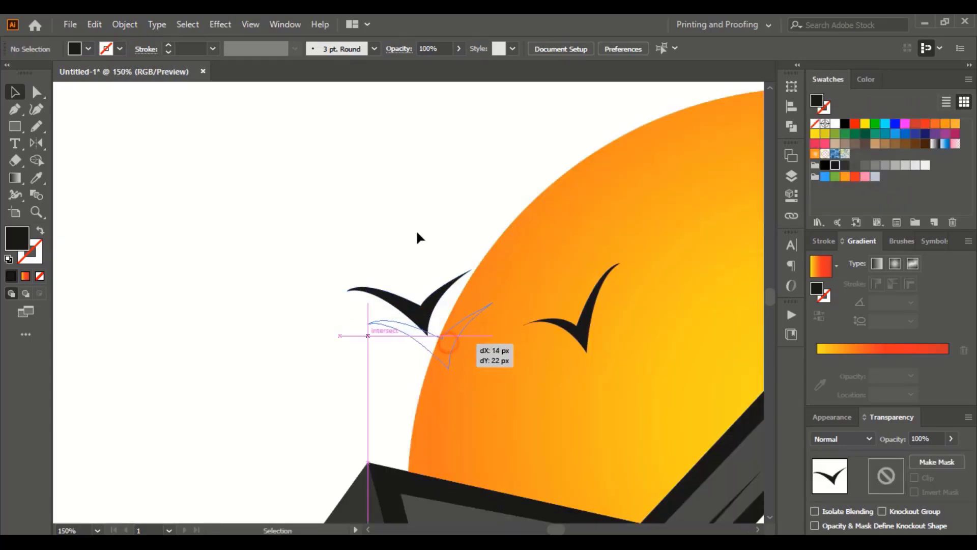
pyautogui.click(416, 202)
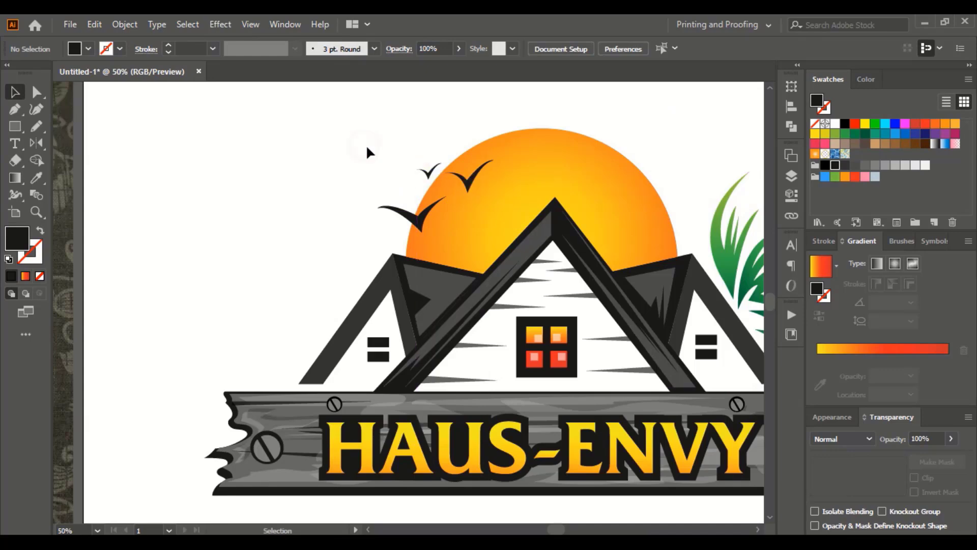
pyautogui.moveTo(462, 245); pyautogui.dragTo(484, 241)
pyautogui.moveTo(498, 227); pyautogui.dragTo(495, 229)
# - Lower the opacity of the smaller birds and of the white highlight at the board's torn right end
pyautogui.click(951, 438)
pyautogui.click(451, 217)
pyautogui.click(951, 439)
pyautogui.click(917, 457)
pyautogui.click(468, 182)
pyautogui.click(950, 439)
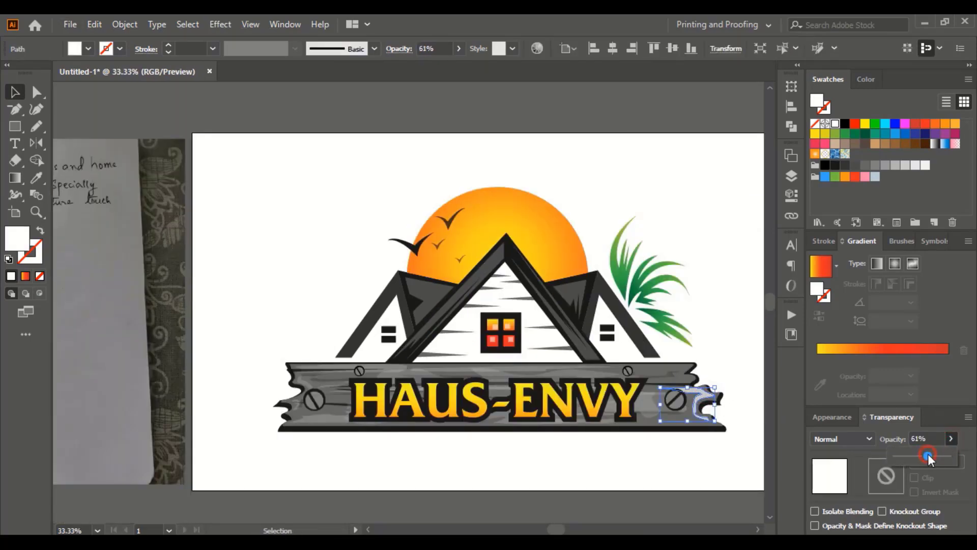
pyautogui.moveTo(927, 453); pyautogui.dragTo(908, 453)
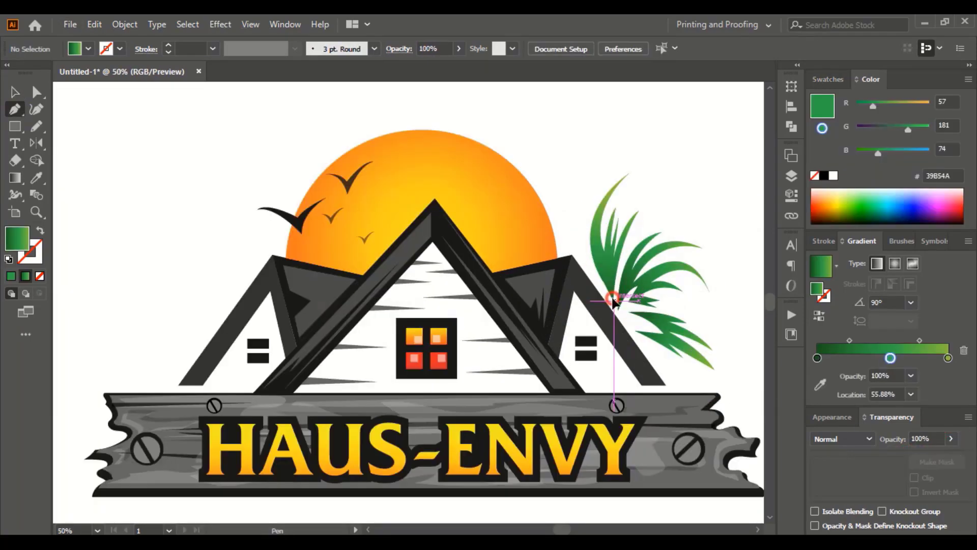
# - Draw additional palm leaves beside the right house's roof and shift the middle colour of their gradient to a deeper green
pyautogui.click(614, 302)
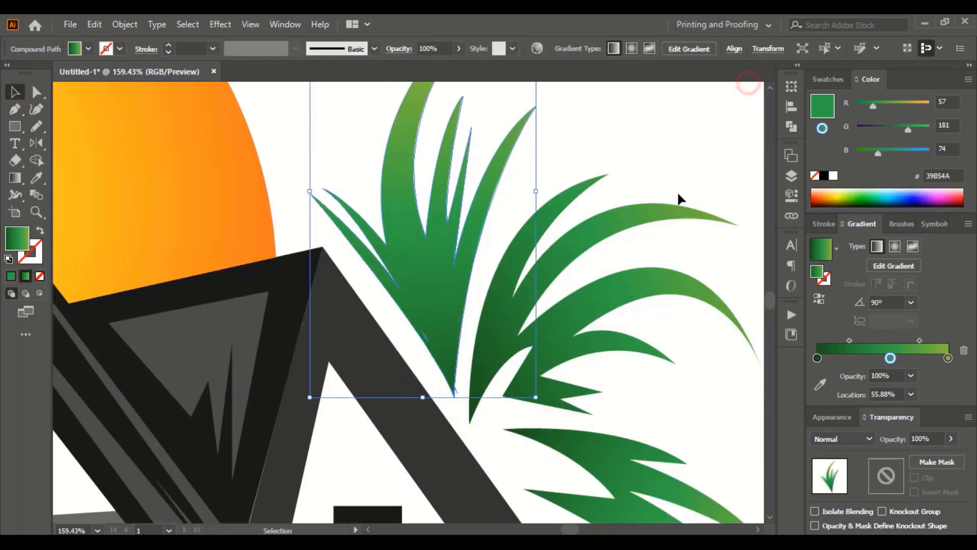
pyautogui.click(868, 154)
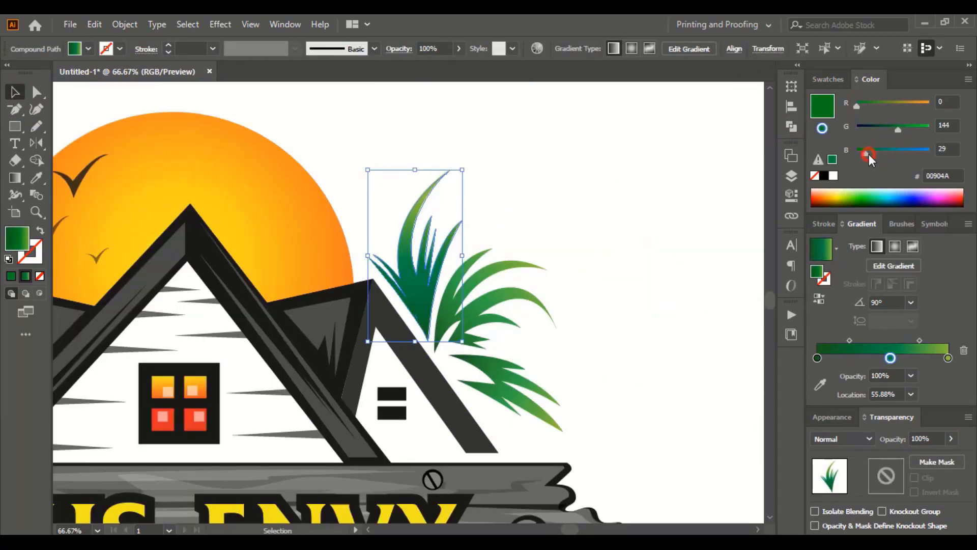
pyautogui.click(899, 128)
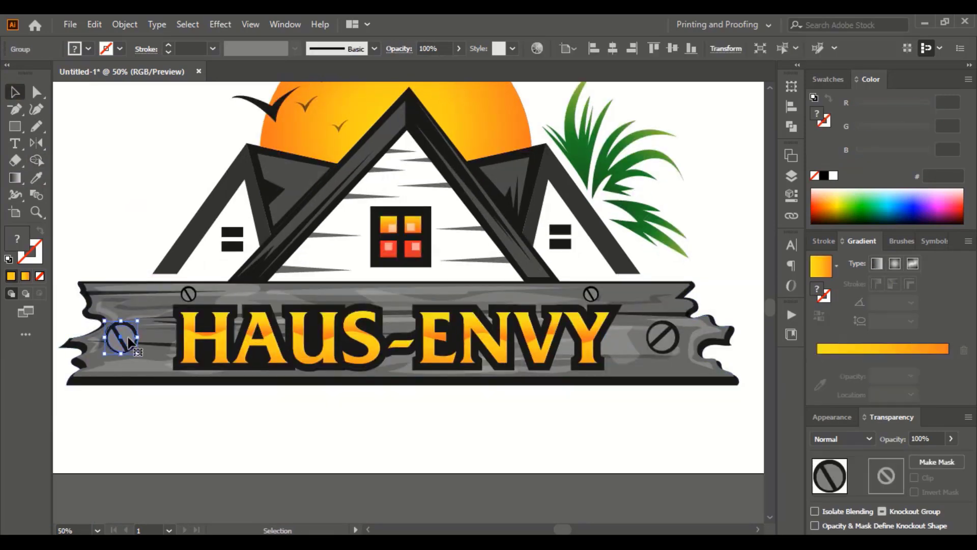
# - Isolate the large left screw and give its gray face a metallic light-to-dark gray gradient
pyautogui.doubleClick(120, 337)
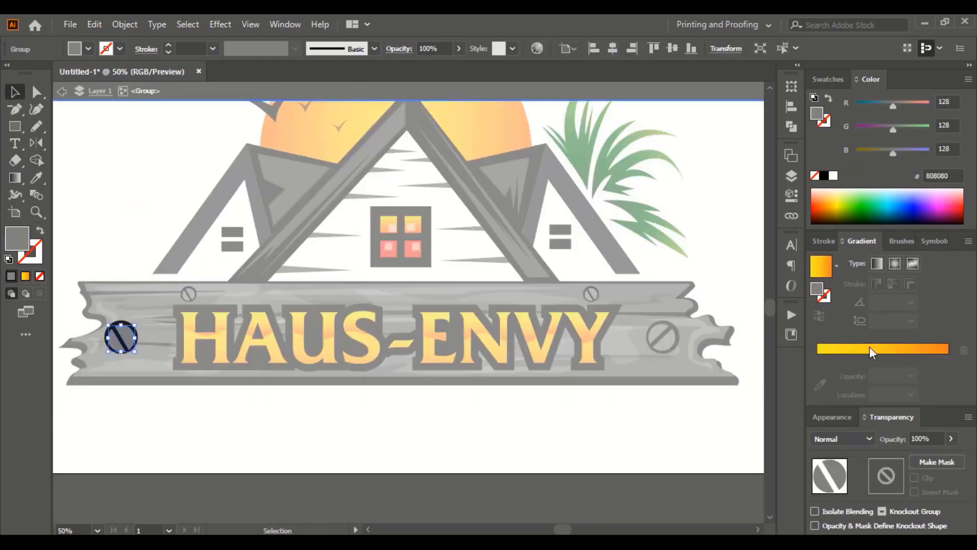
pyautogui.click(865, 349)
pyautogui.doubleClick(817, 357)
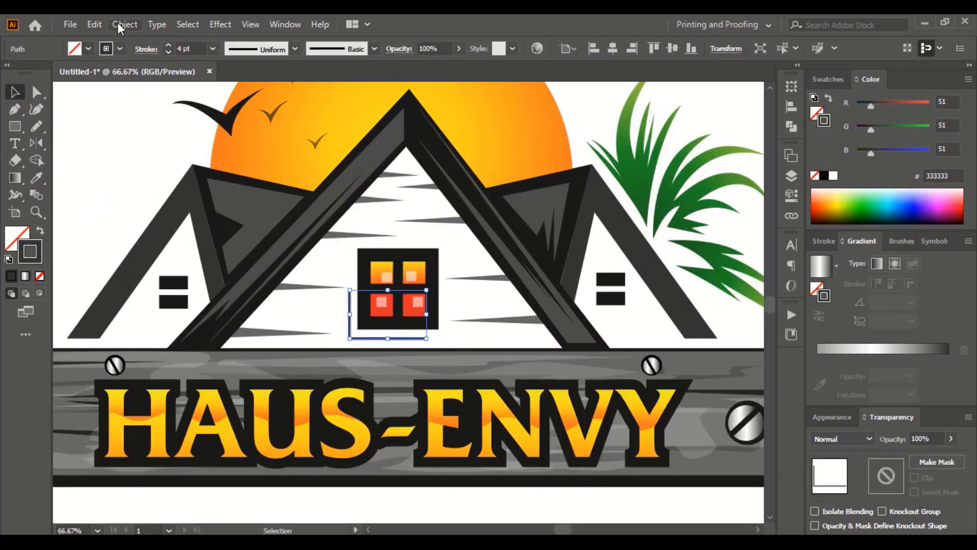
# - Nudge the L-shaped shadow line against the window frame's lower-left corner and colour it light gray
pyautogui.click(121, 27)
pyautogui.press('i')
pyautogui.click(399, 229)
pyautogui.press('v')
pyautogui.moveTo(369, 339); pyautogui.dragTo(371, 335)
pyautogui.click(828, 80)
pyautogui.click(895, 166)
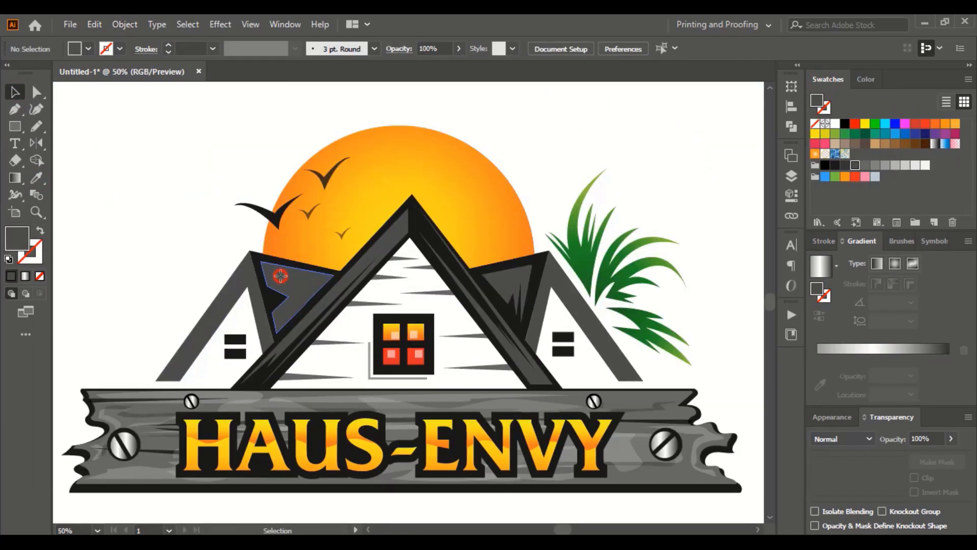
# - Select the gray highlight shapes on both side roof panels and reduce their opacity to 69%
pyautogui.click(275, 305)
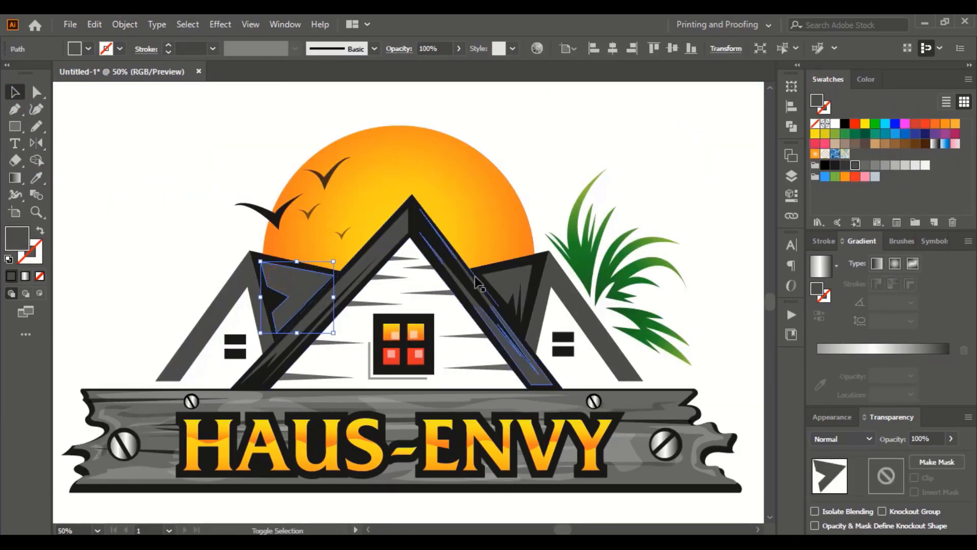
pyautogui.keyDown('shift'); pyautogui.click(498, 279); pyautogui.keyUp('shift')
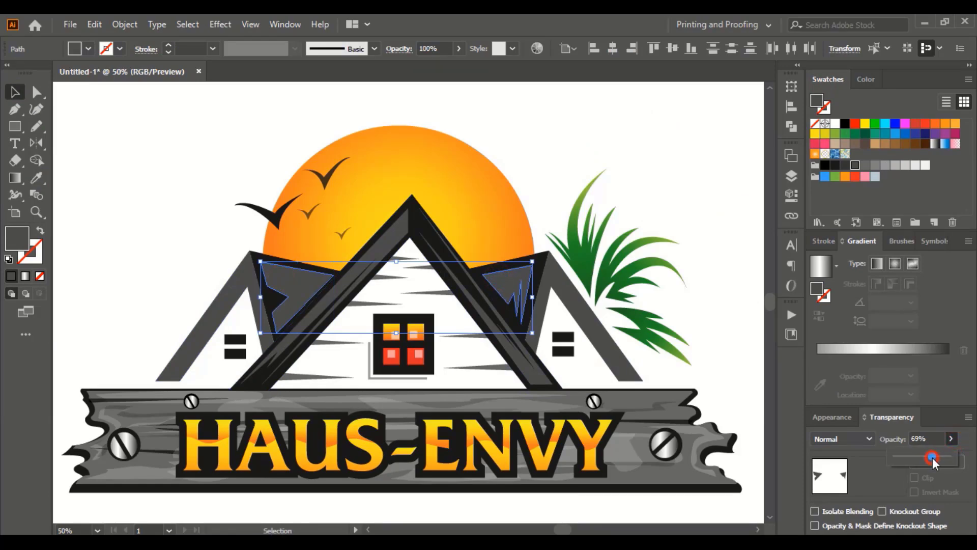
pyautogui.click(932, 457)
pyautogui.click(640, 188)
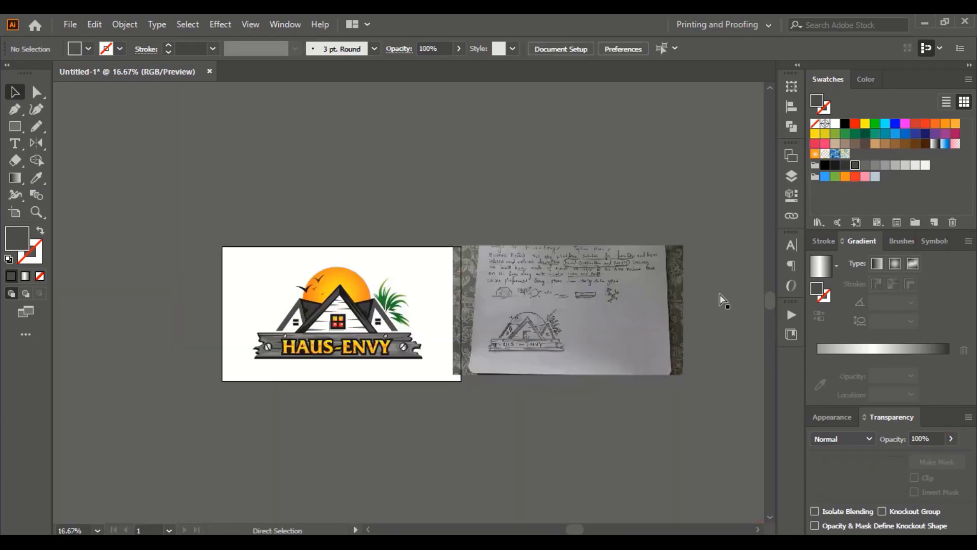
# - Move the sketch photo to the right so it sits clear of the artboard
pyautogui.hotkey('ctrl', '+')
pyautogui.moveTo(602, 404); pyautogui.dragTo(632, 411)
pyautogui.click(384, 490)
pyautogui.click(385, 491)
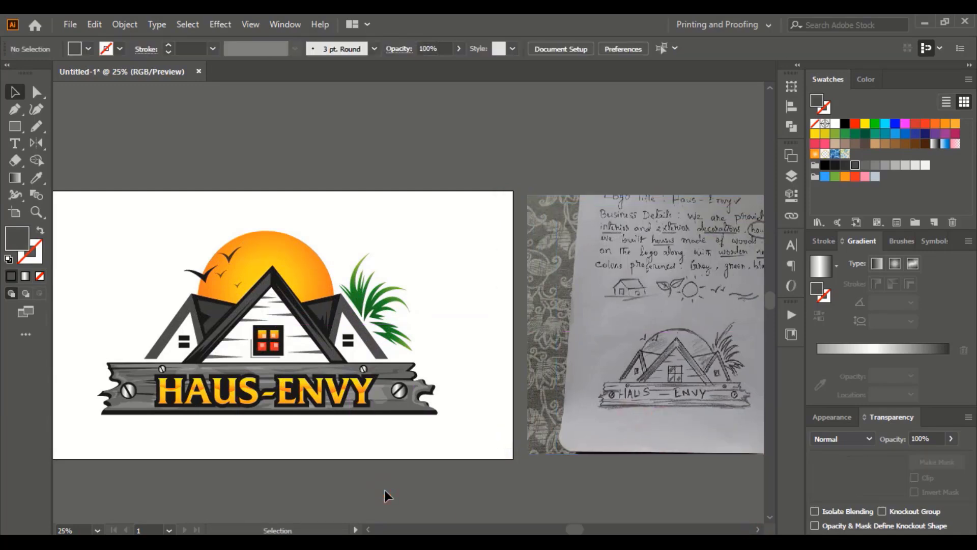
# - Centre the whole artboard in view and examine the finished logo up close
pyautogui.click(368, 530)
pyautogui.click(367, 530)
pyautogui.click(368, 530)
pyautogui.click(367, 529)
pyautogui.click(367, 529)
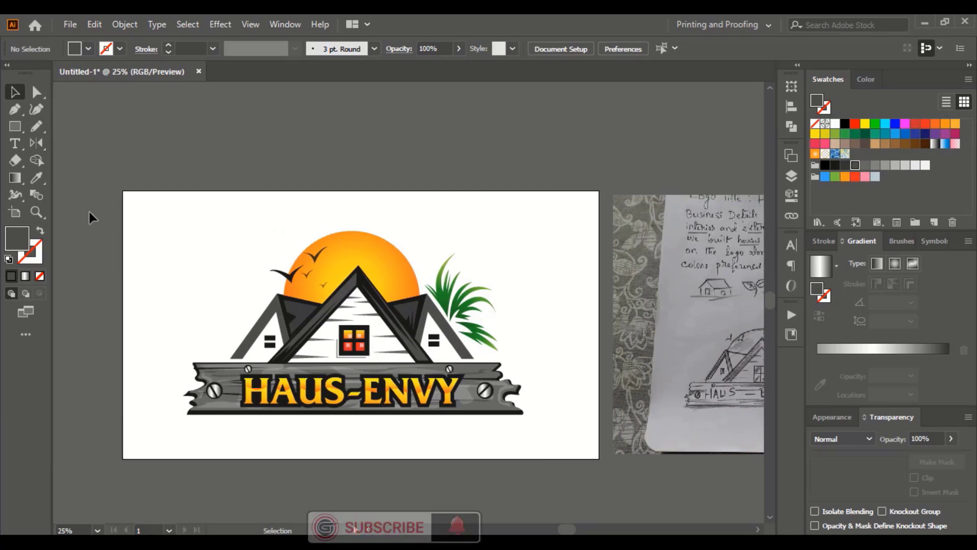
pyautogui.click(36, 212)
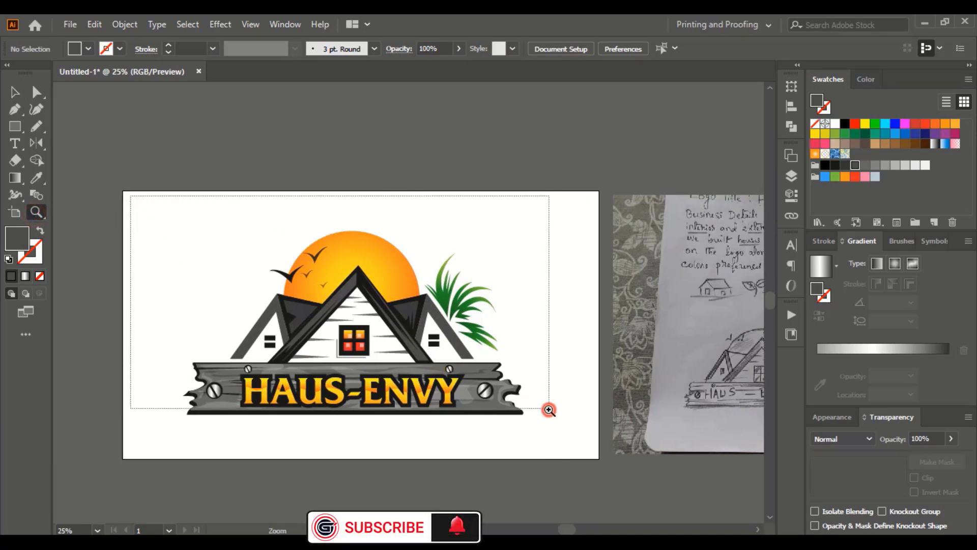